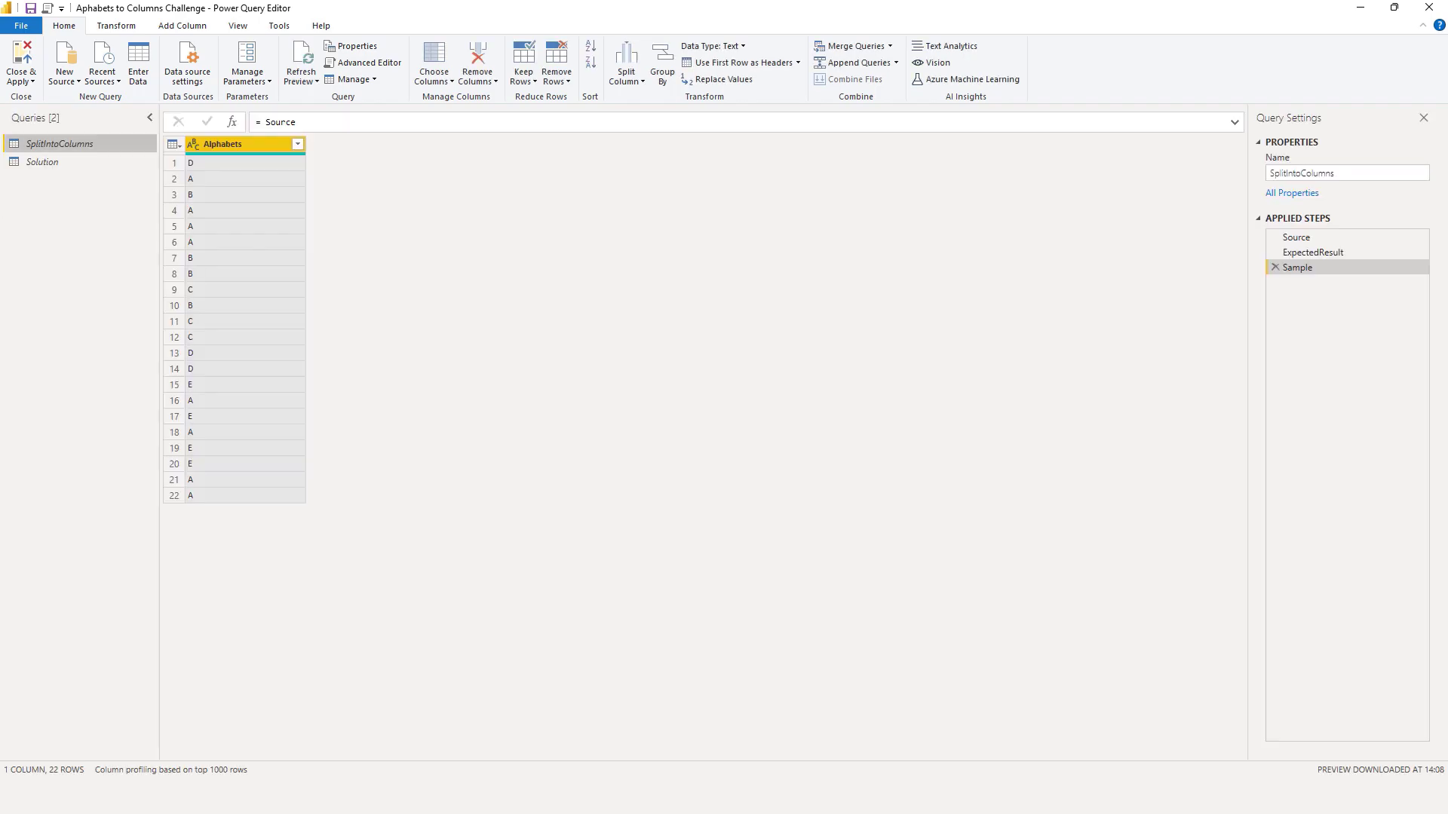
- Select the Solution query and view its M code in the Advanced Editor
{"action": "left_click", "coordinate": [46, 165]}
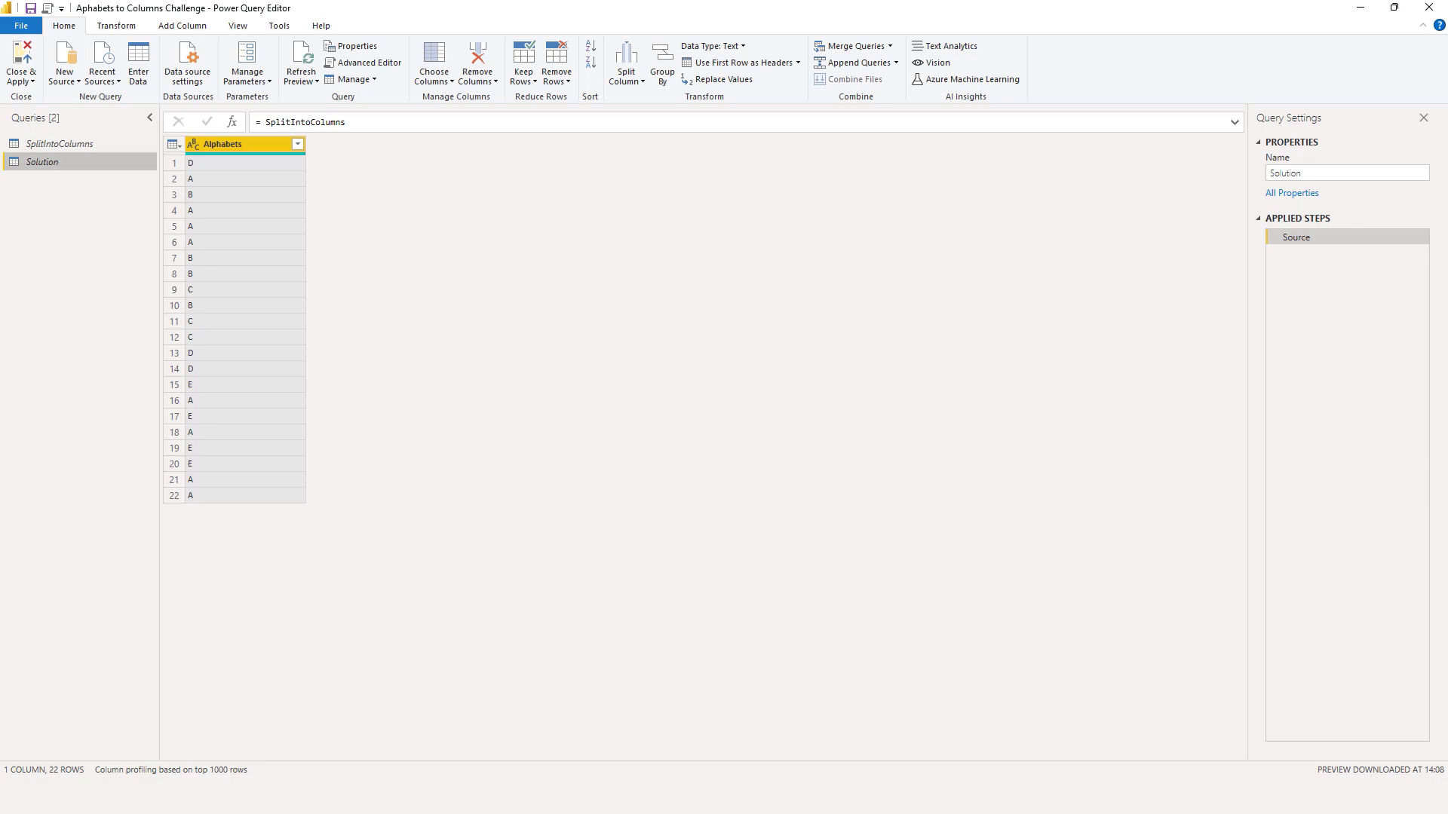
{"action": "left_click", "coordinate": [388, 65]}
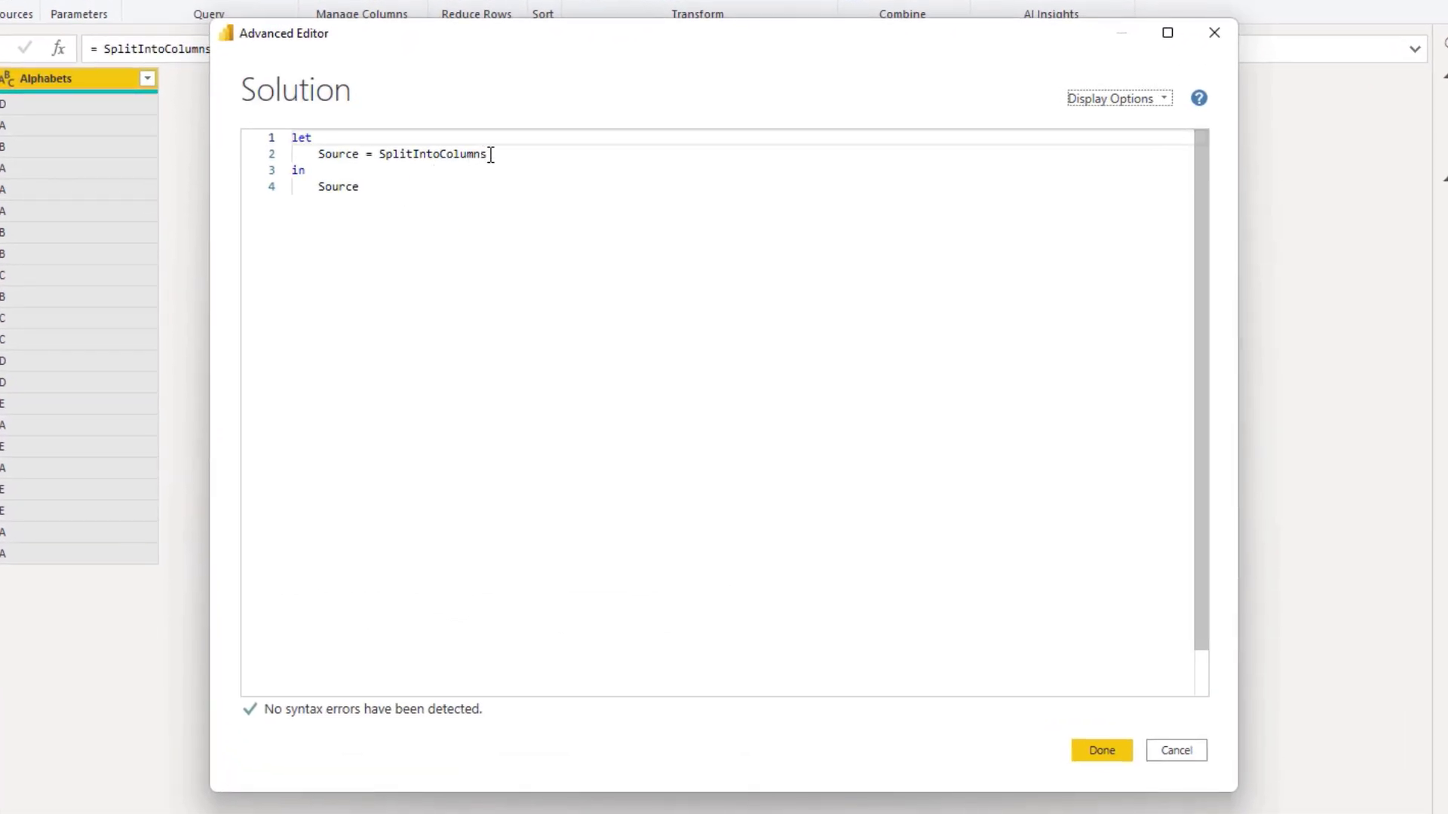
- Add a step ColToAdd = List.Distinct( Source[Alphabets] ) after Source
{"action": "left_click", "coordinate": [490, 154]}
{"action": "type", "text": ","}
{"action": "key", "text": "Return"}
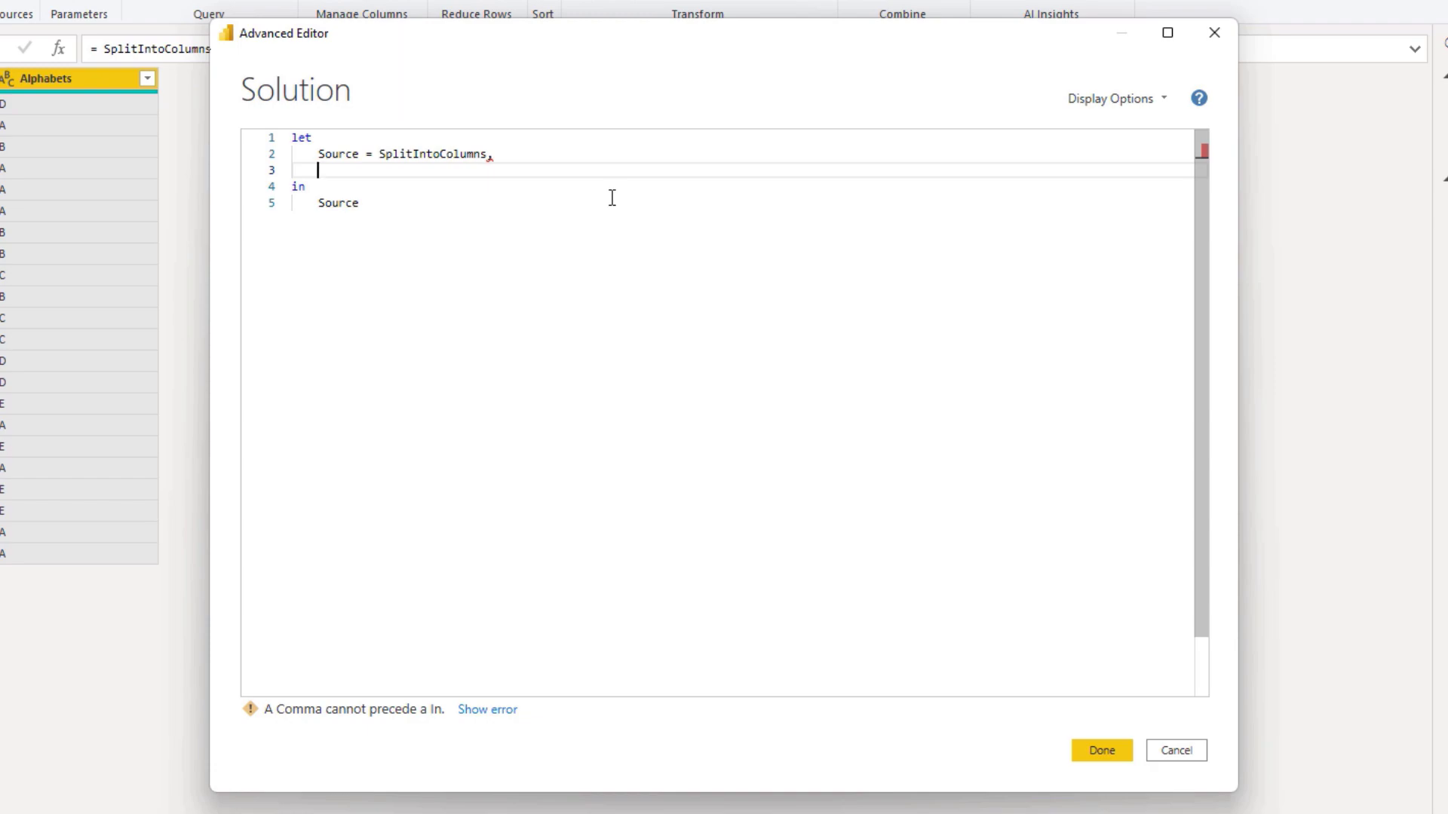
{"action": "type", "text": "ColTo"}
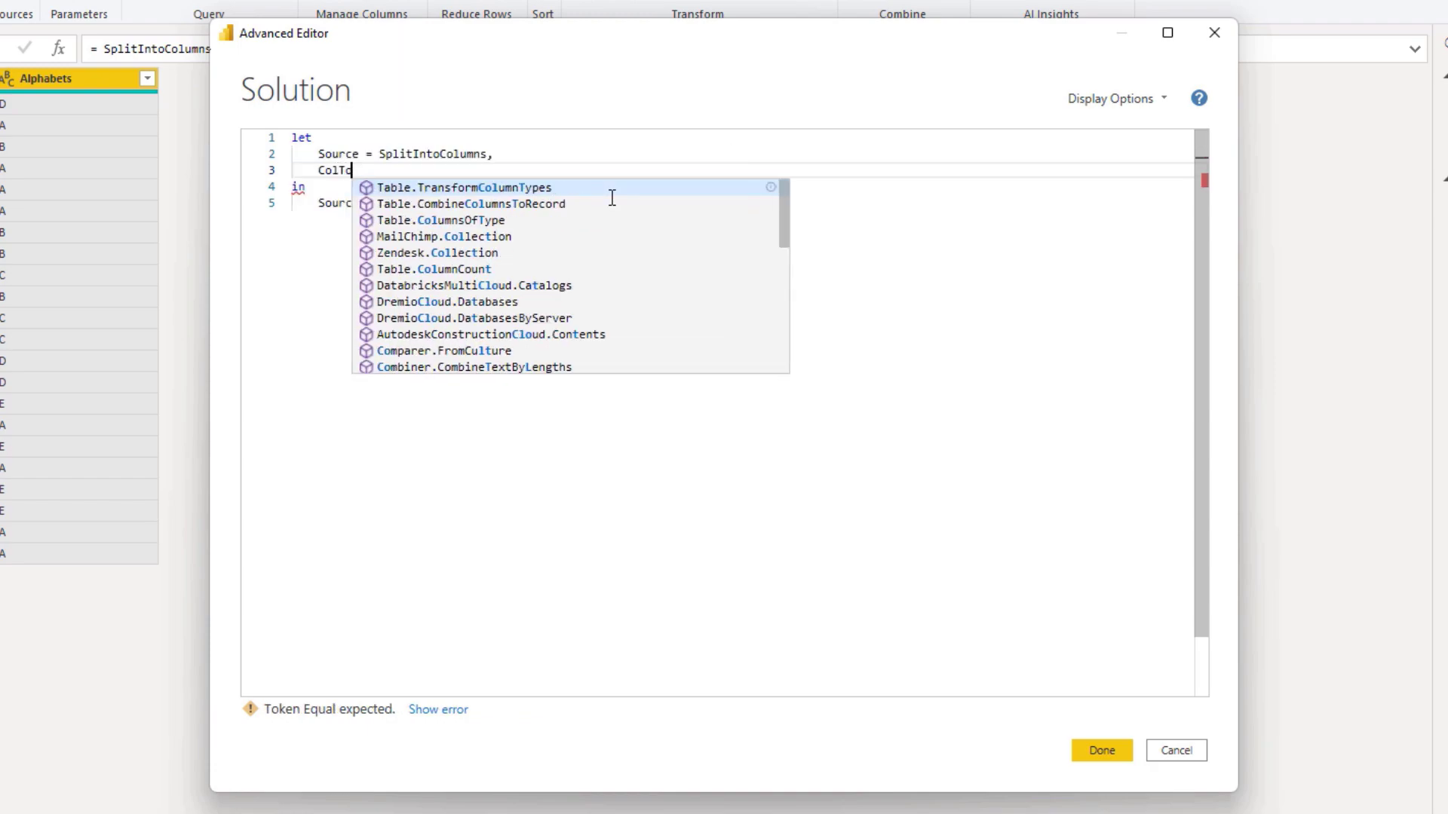
{"action": "type", "text": "Add"}
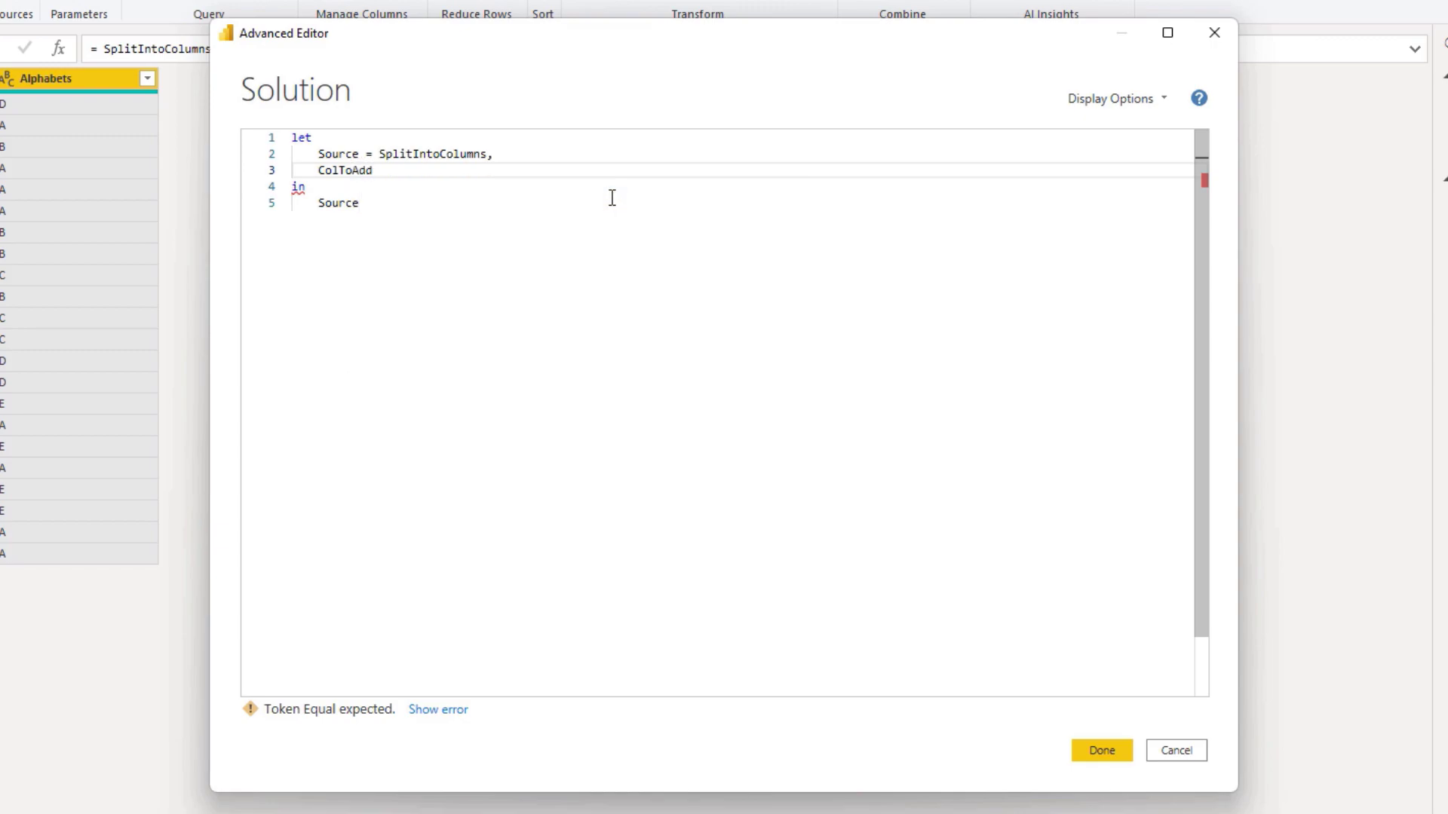
{"action": "type", "text": " = "}
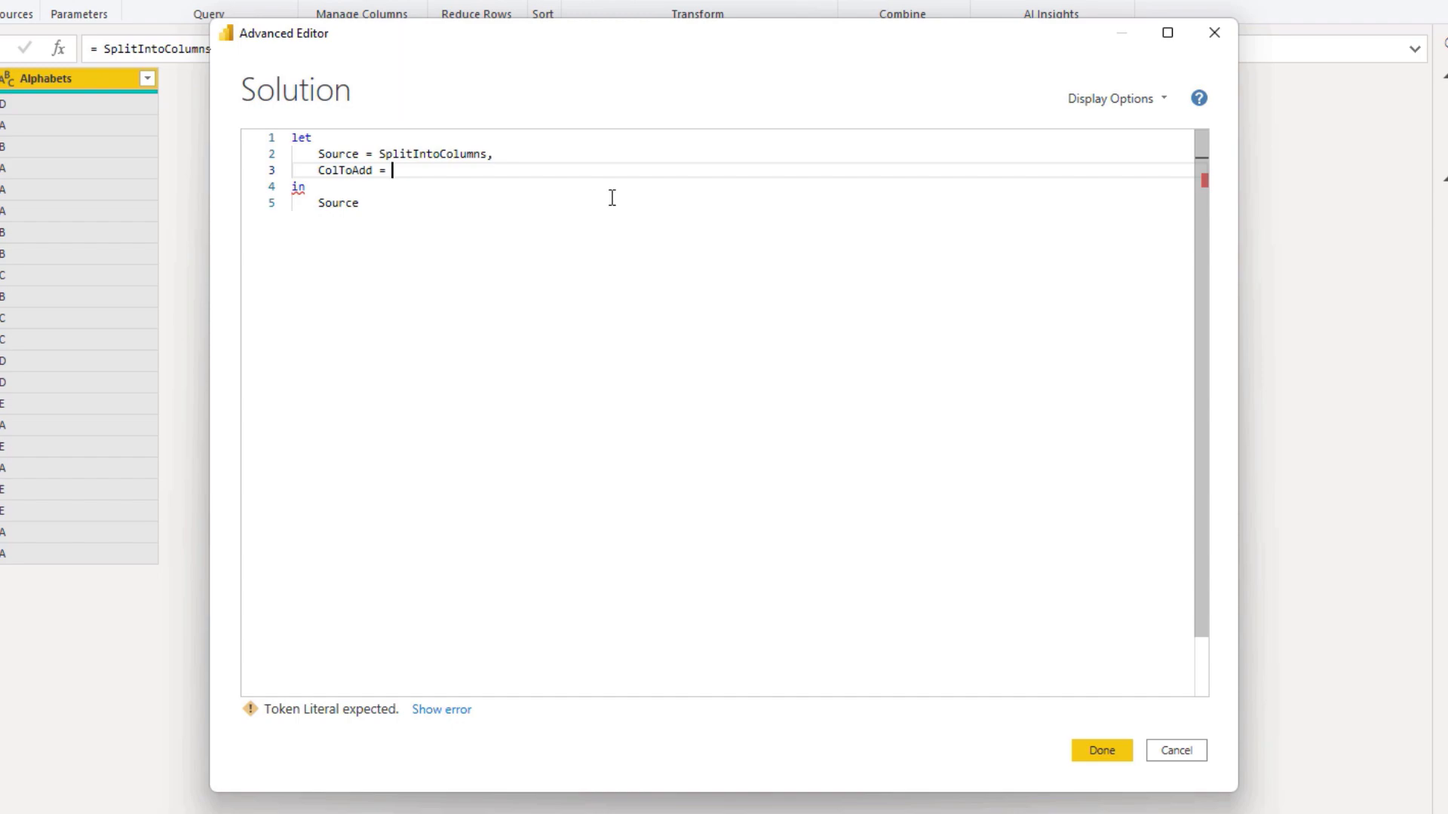
{"action": "type", "text": "ld"}
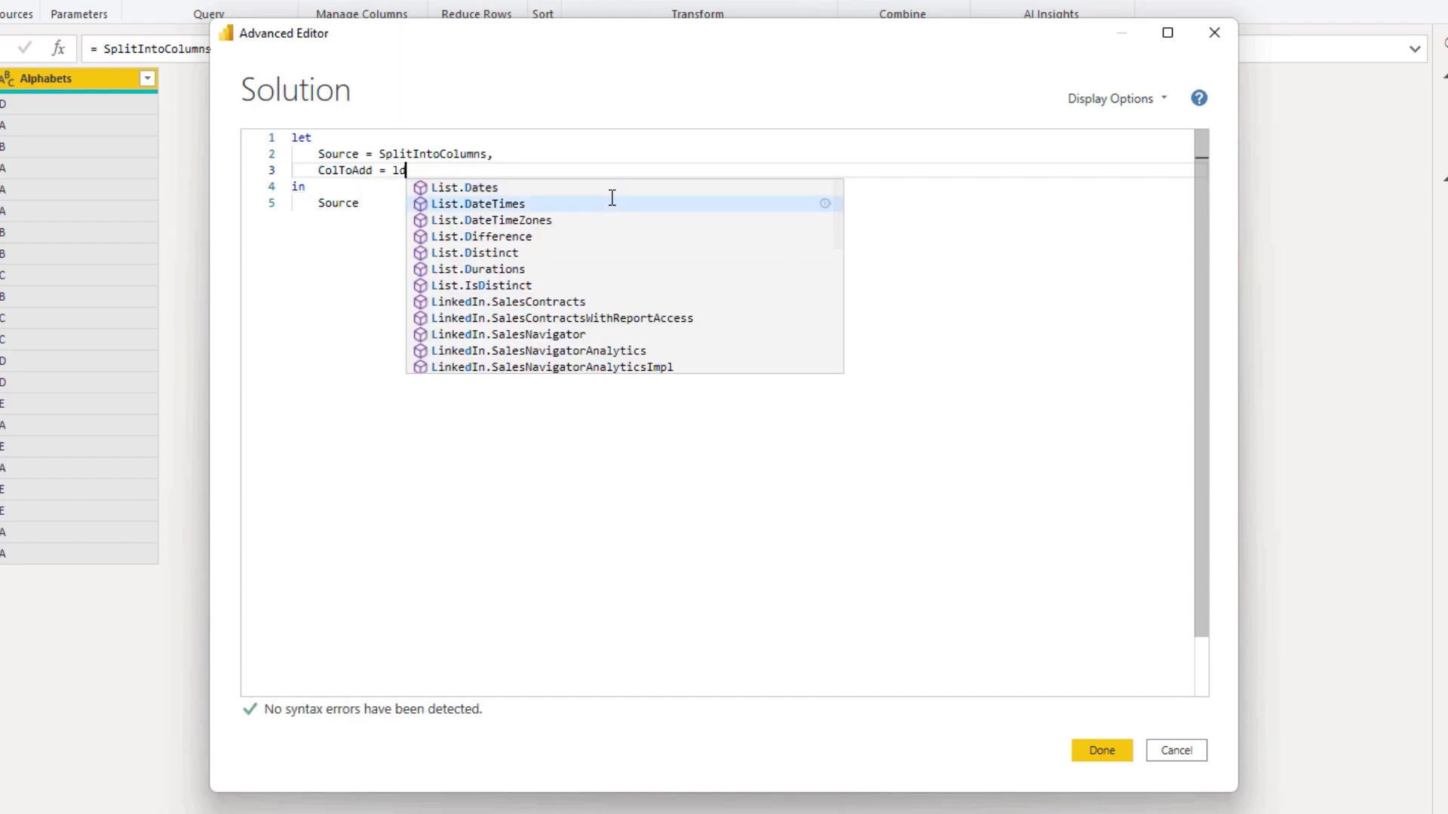
{"action": "key", "text": "Down"}
{"action": "key", "text": "Down"}
{"action": "key", "text": "Down"}
{"action": "key", "text": "Tab"}
{"action": "type", "text": "("}
{"action": "double_click", "coordinate": [336, 155]}
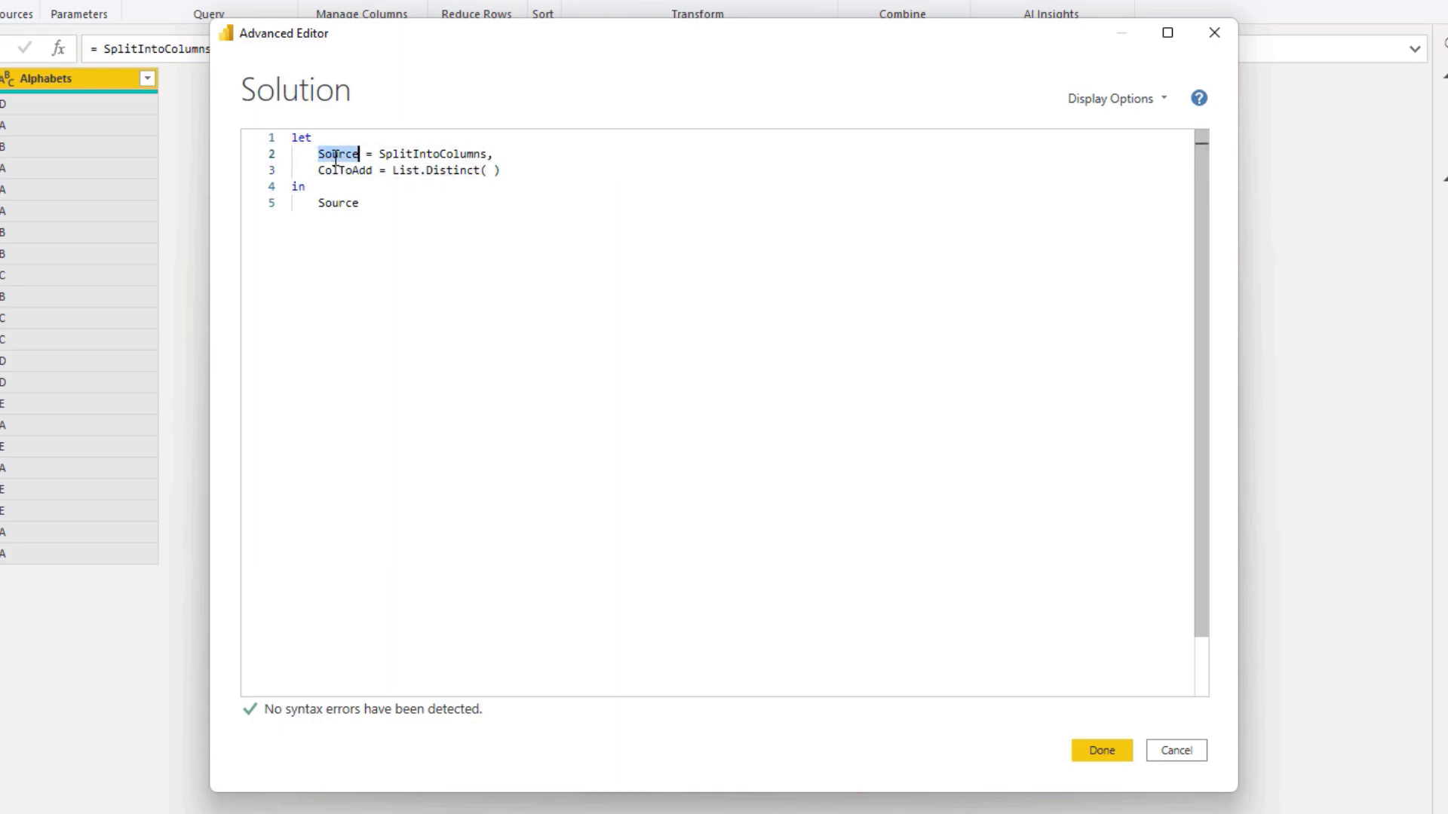
{"action": "left_click", "coordinate": [487, 171]}
{"action": "type", "text": "Source "}
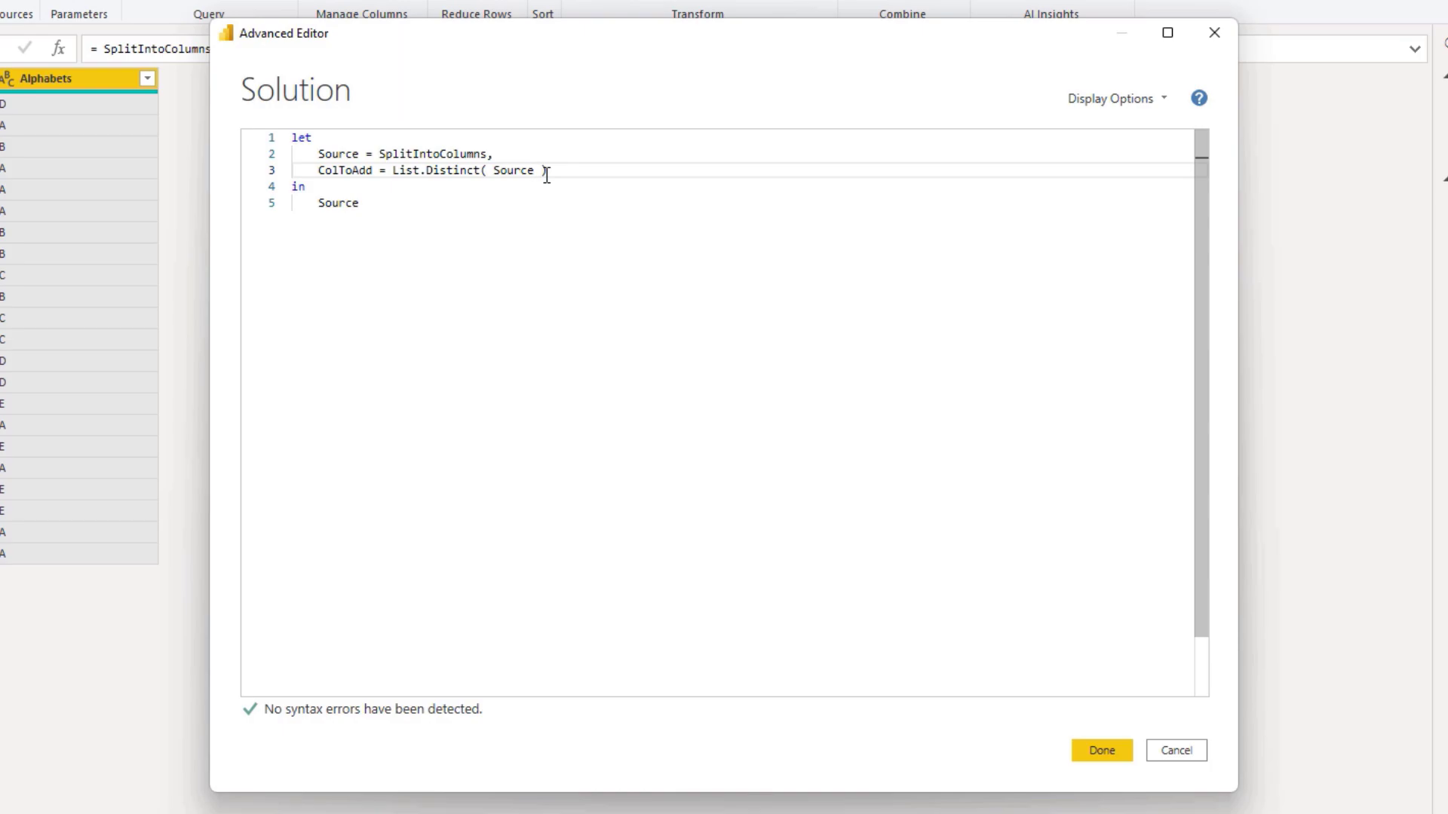
{"action": "type", "text": "["}
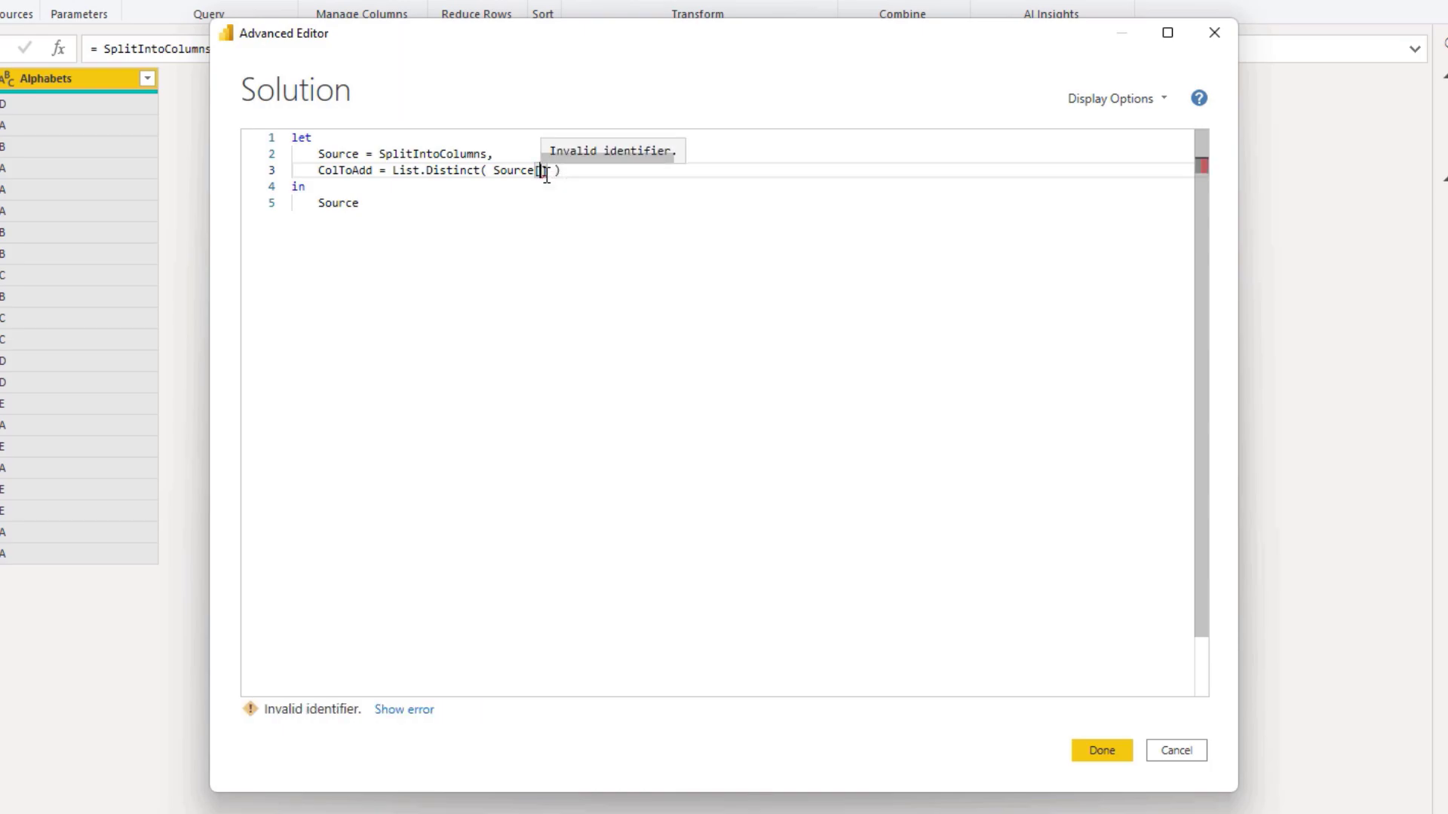
{"action": "type", "text": "A1"}
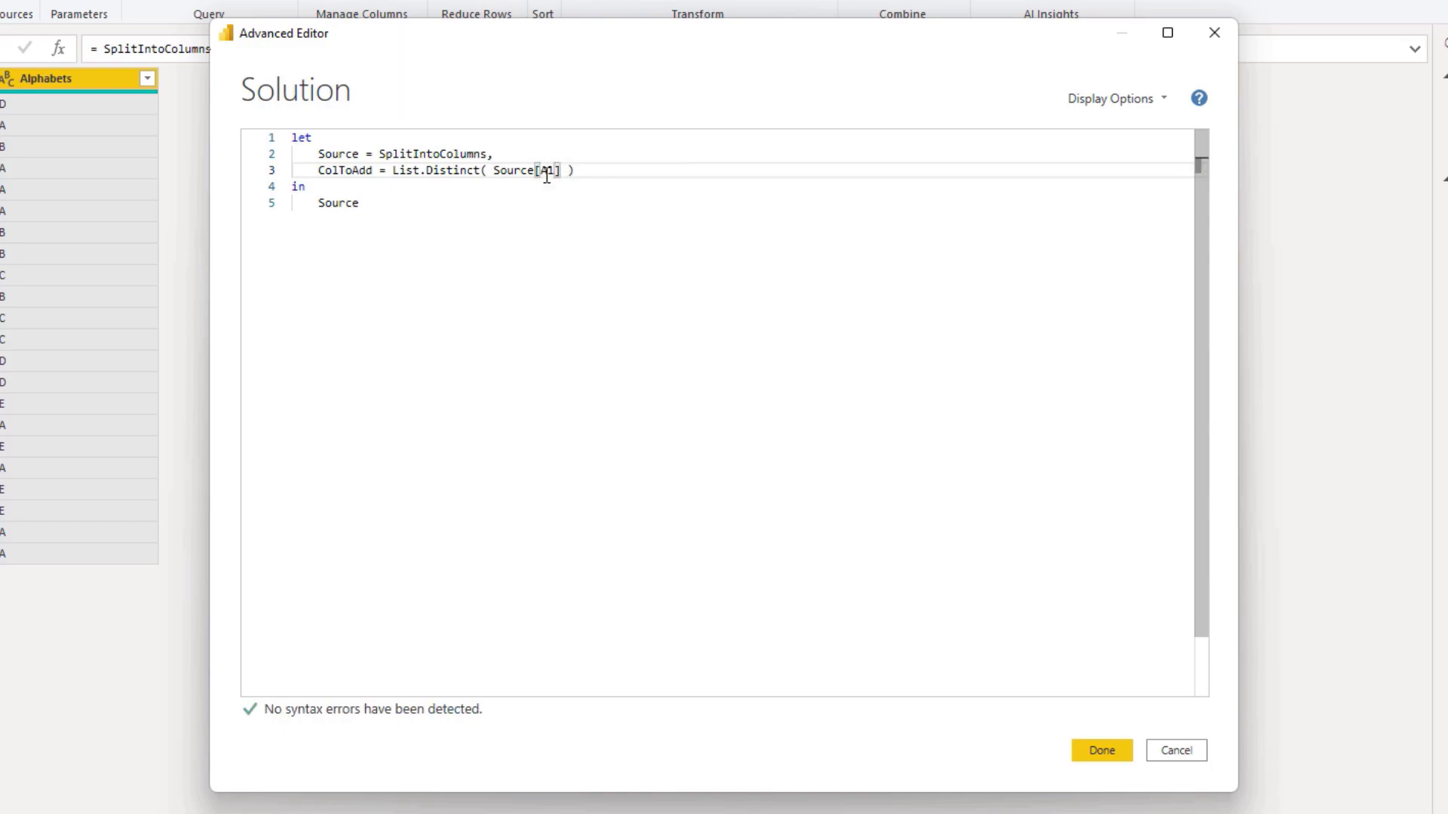
{"action": "type", "text": "phabets"}
{"action": "key", "text": "Right"}
{"action": "key", "text": "Right"}
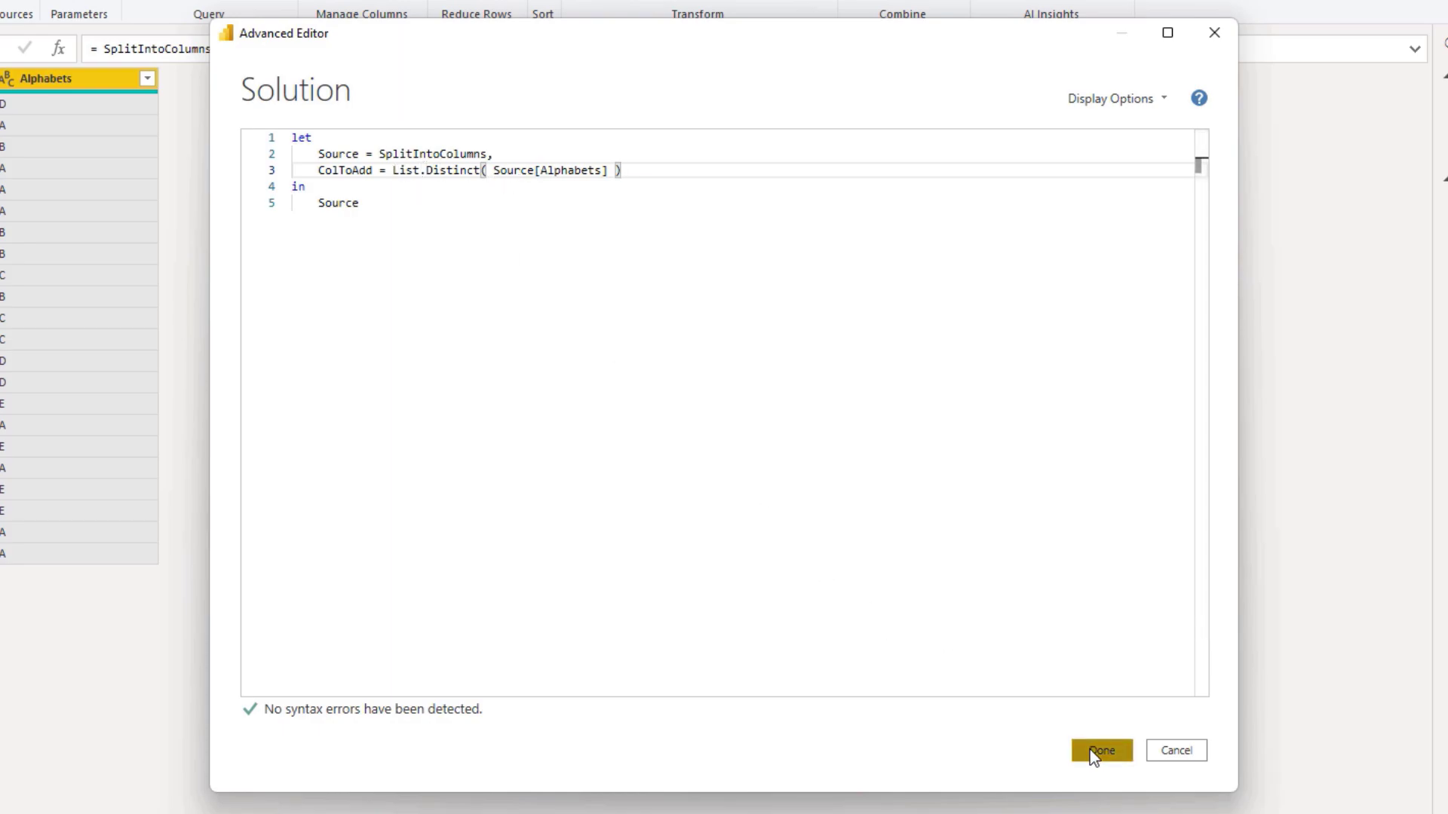
- Make ColToAdd the step returned after 'in' and apply the code
{"action": "double_click", "coordinate": [371, 171]}
{"action": "key", "text": "ctrl+c"}
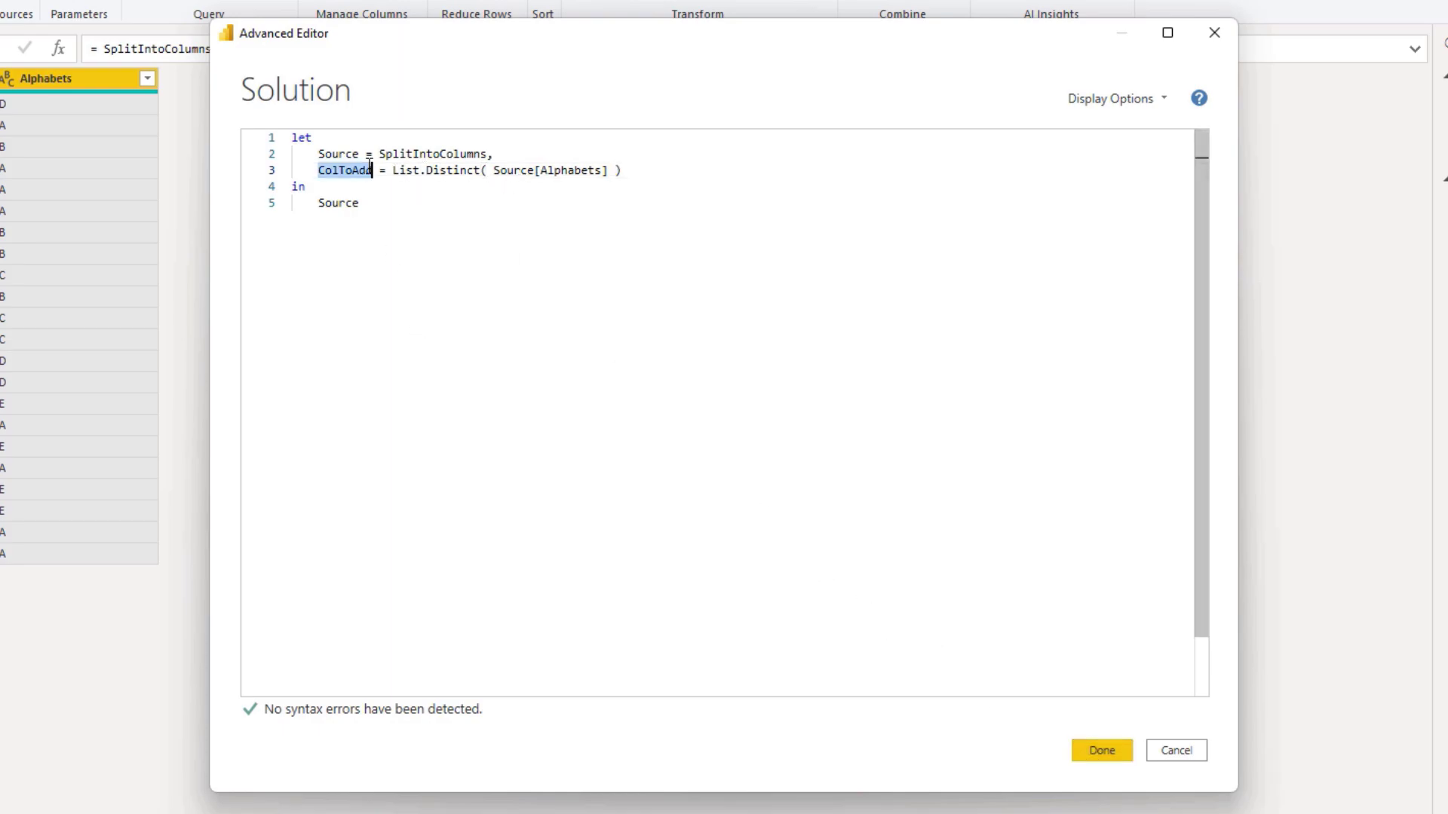
{"action": "double_click", "coordinate": [349, 203]}
{"action": "key", "text": "ctrl+v"}
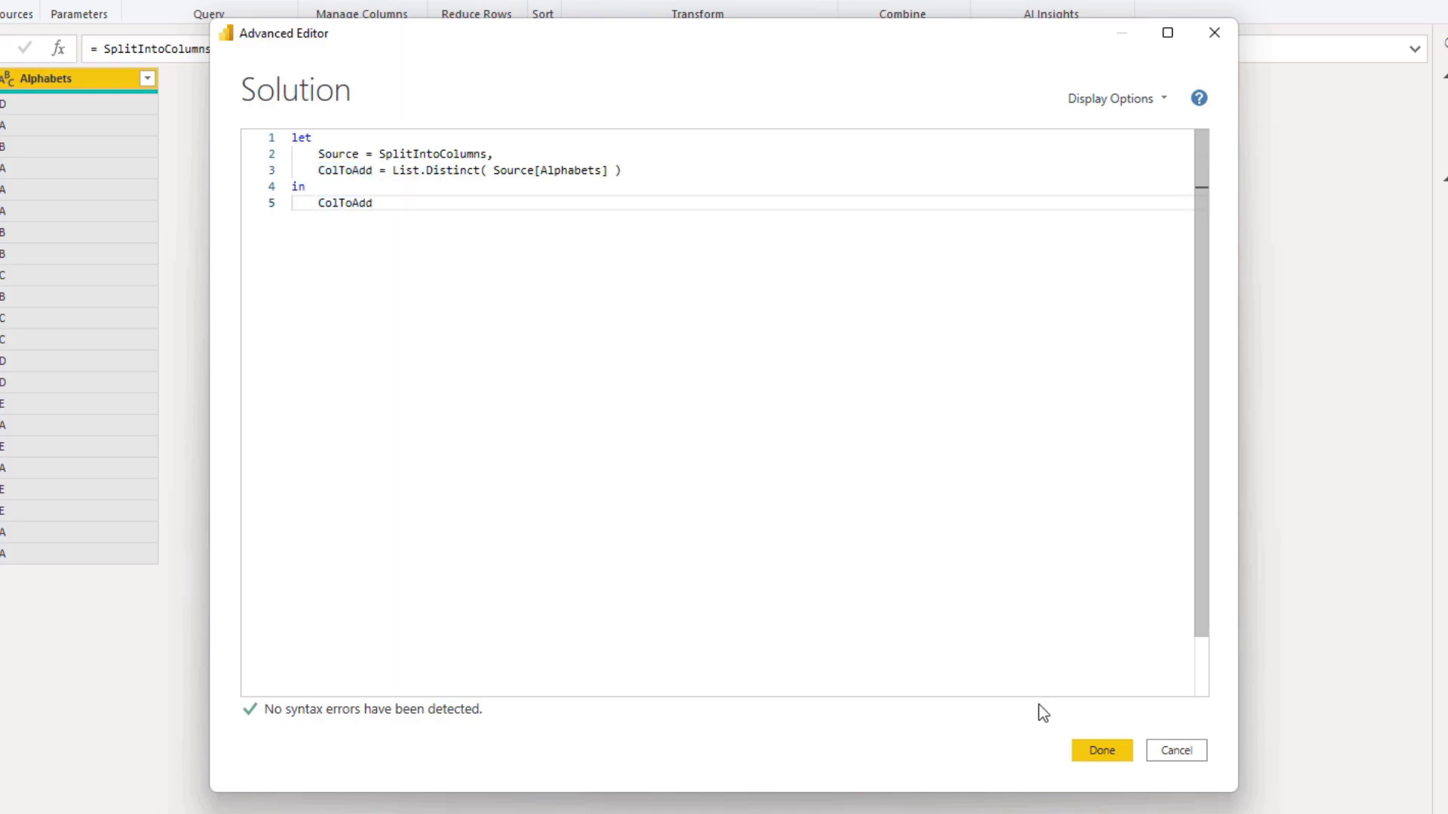
{"action": "left_click", "coordinate": [1105, 754]}
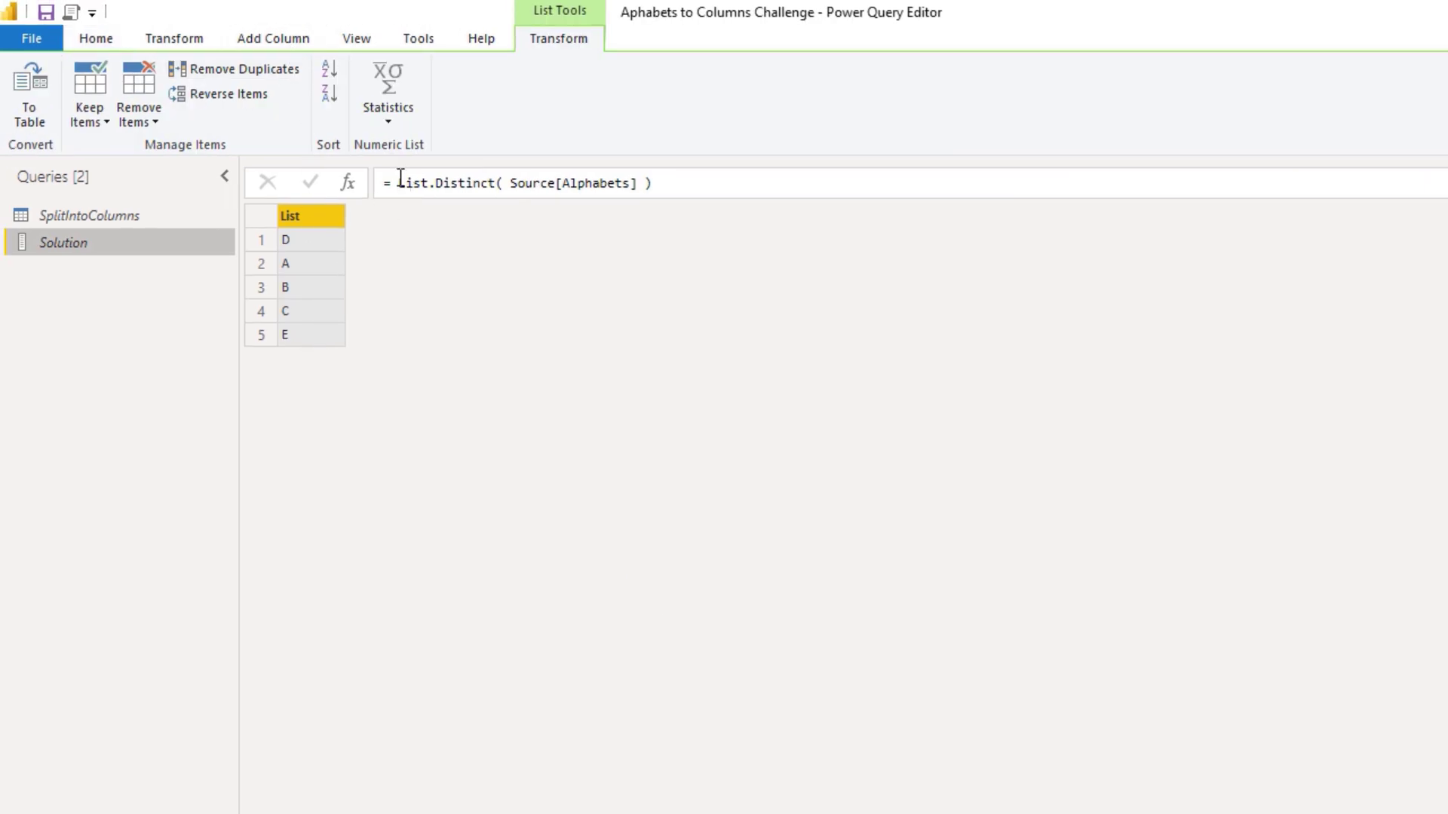
- Wrap the ColToAdd formula in List.Sort( …, Order.Ascending ) so letters read A–E
{"action": "left_click", "coordinate": [400, 181]}
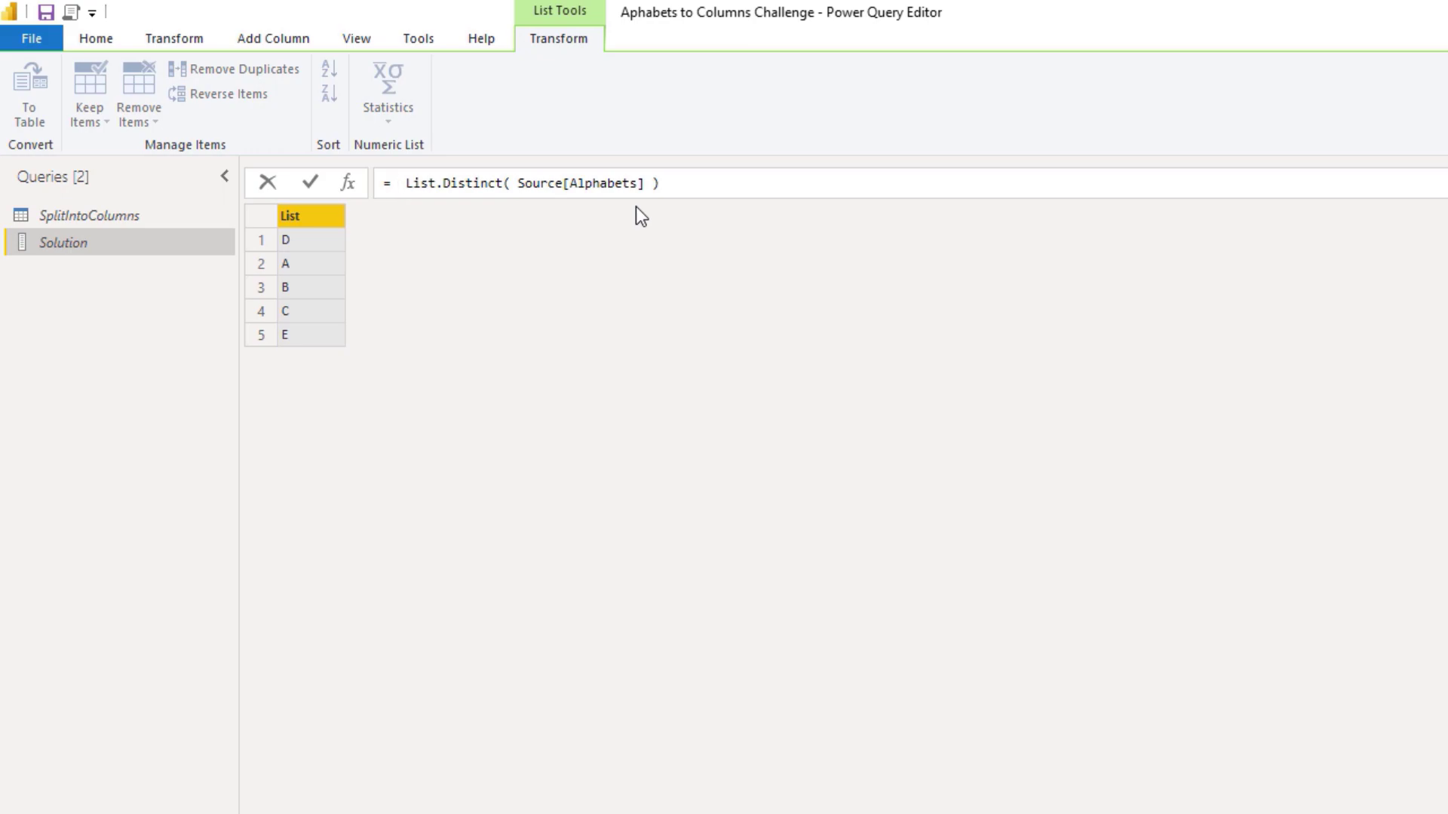
{"action": "type", "text": "ls"}
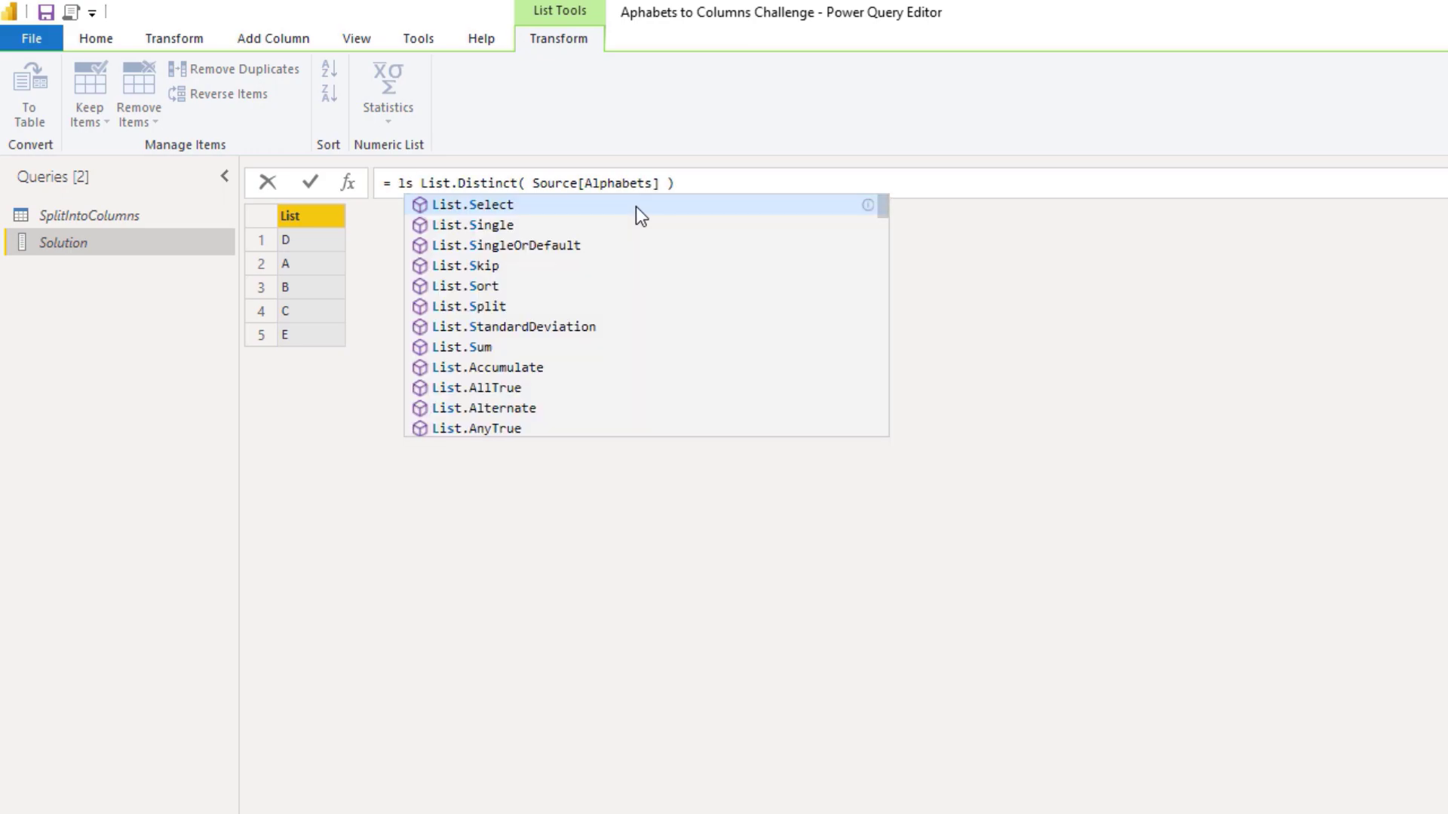
{"action": "key", "text": "Down"}
{"action": "key", "text": "Down"}
{"action": "key", "text": "Down"}
{"action": "key", "text": "Down"}
{"action": "key", "text": "Tab"}
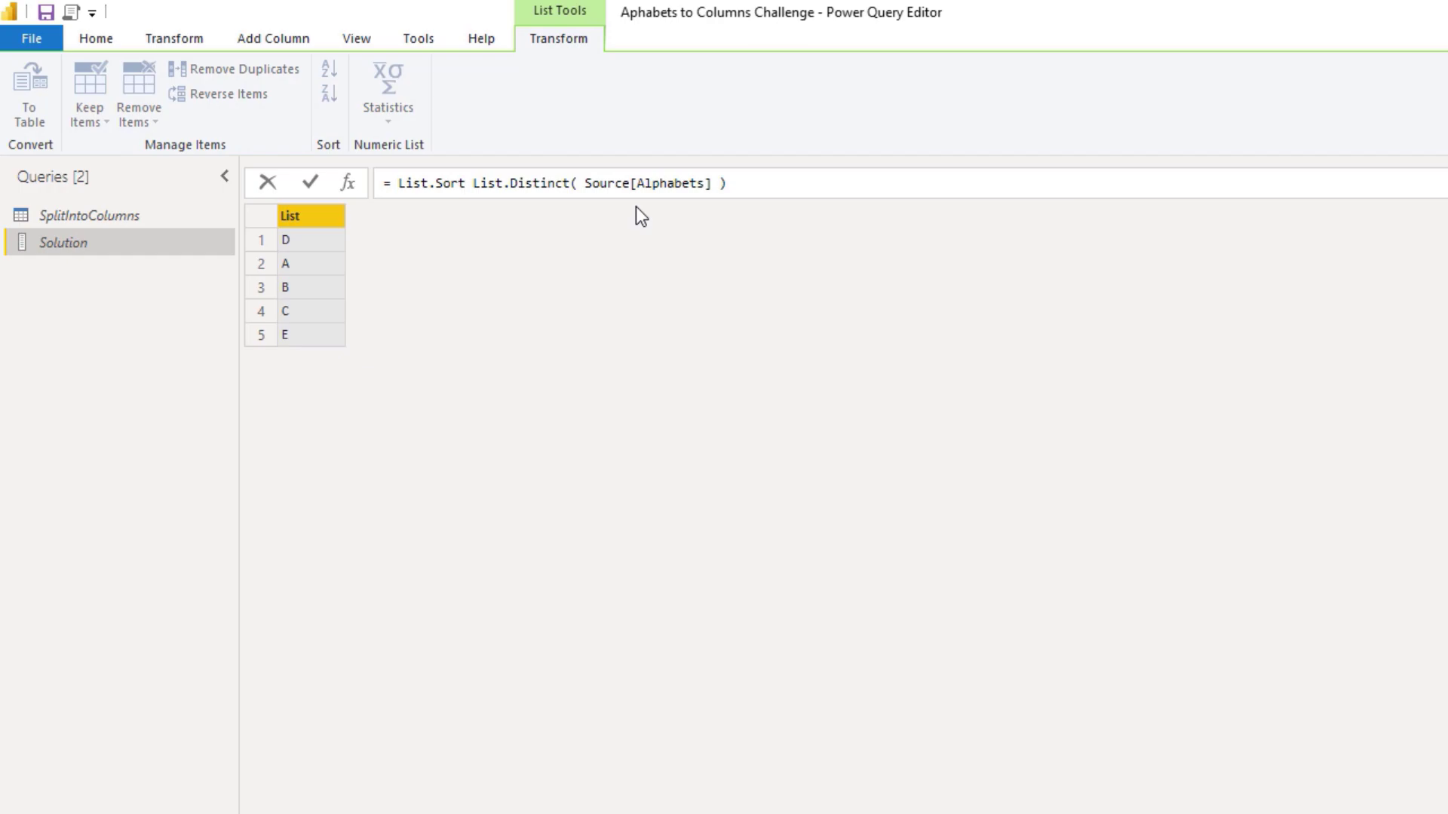
{"action": "type", "text": "("}
{"action": "key", "text": "End"}
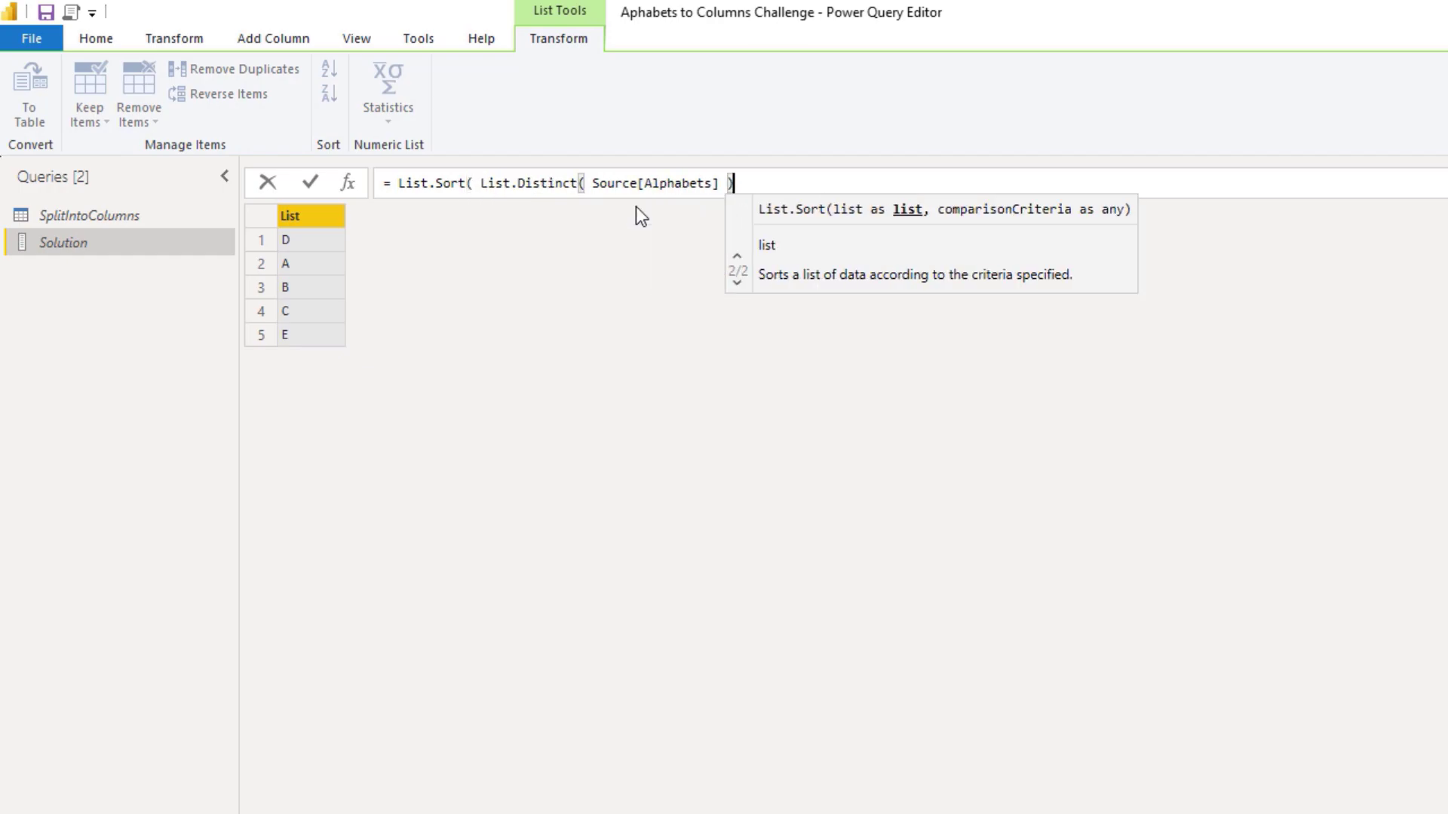
{"action": "type", "text": ", order"}
{"action": "key", "text": "Tab"}
{"action": "type", "text": ")"}
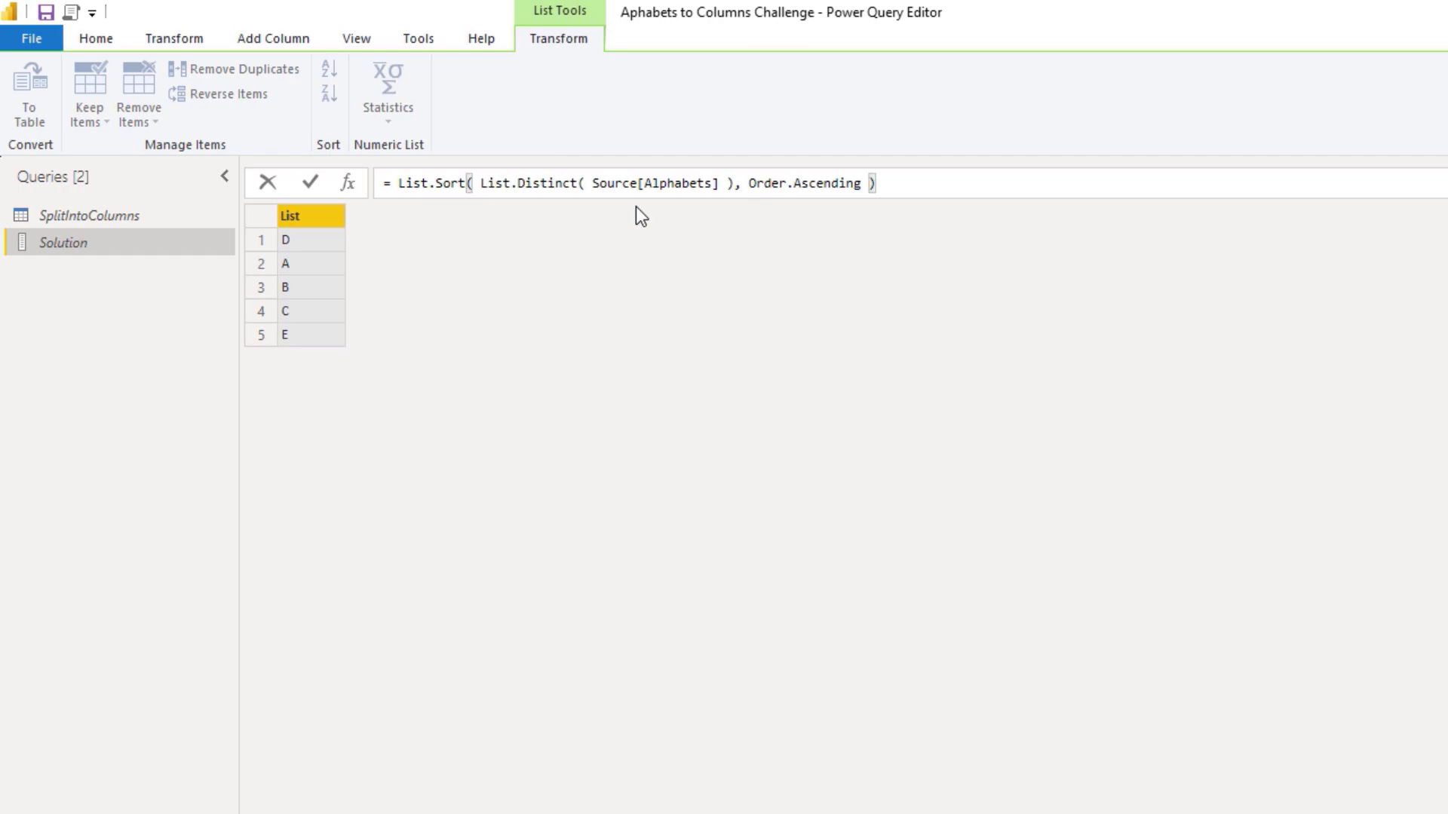
{"action": "left_click", "coordinate": [312, 183]}
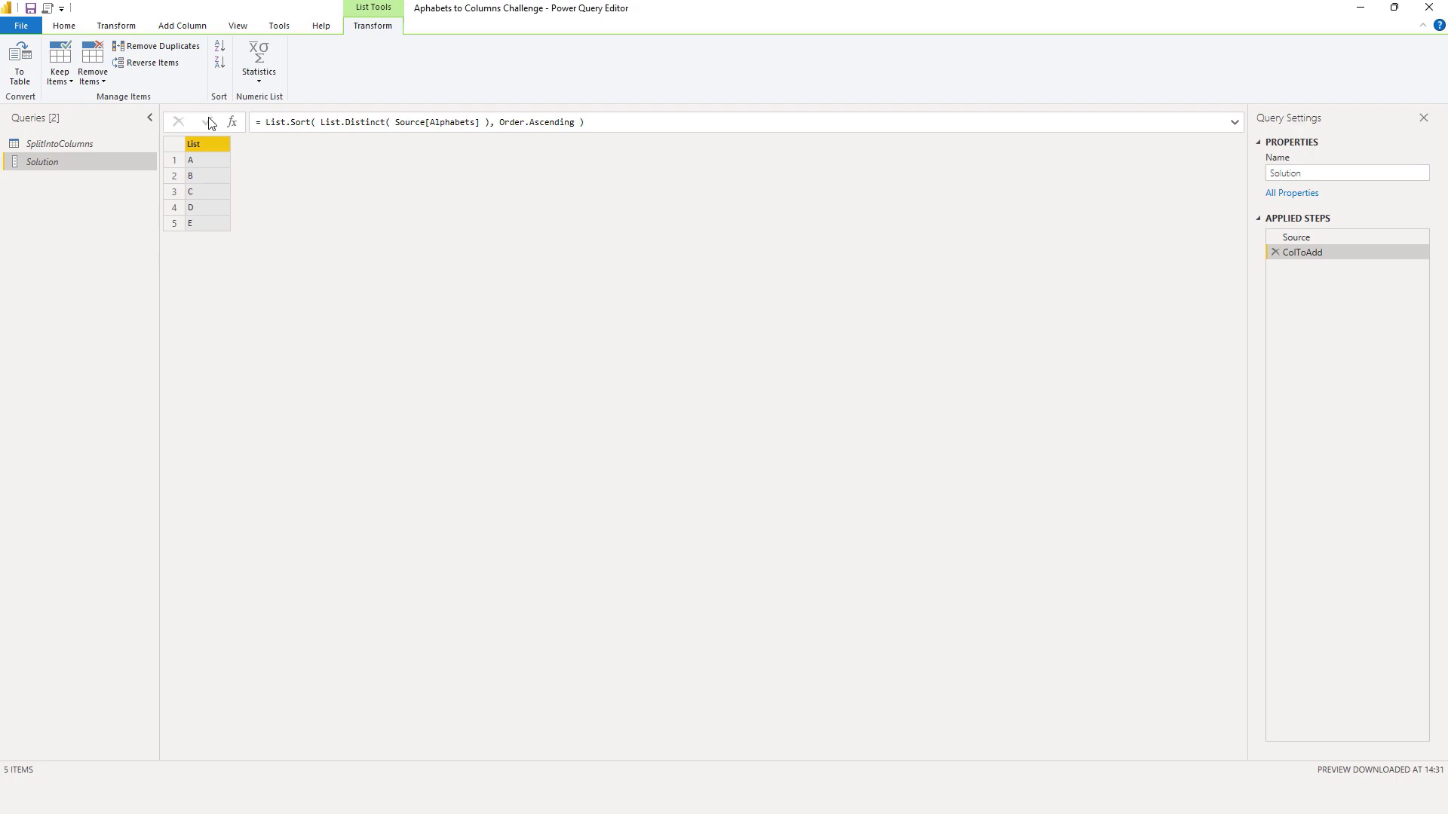
- Back in the Advanced Editor, start a new Result = Table.FromColumns( step after ColToAdd
{"action": "left_click", "coordinate": [47, 8]}
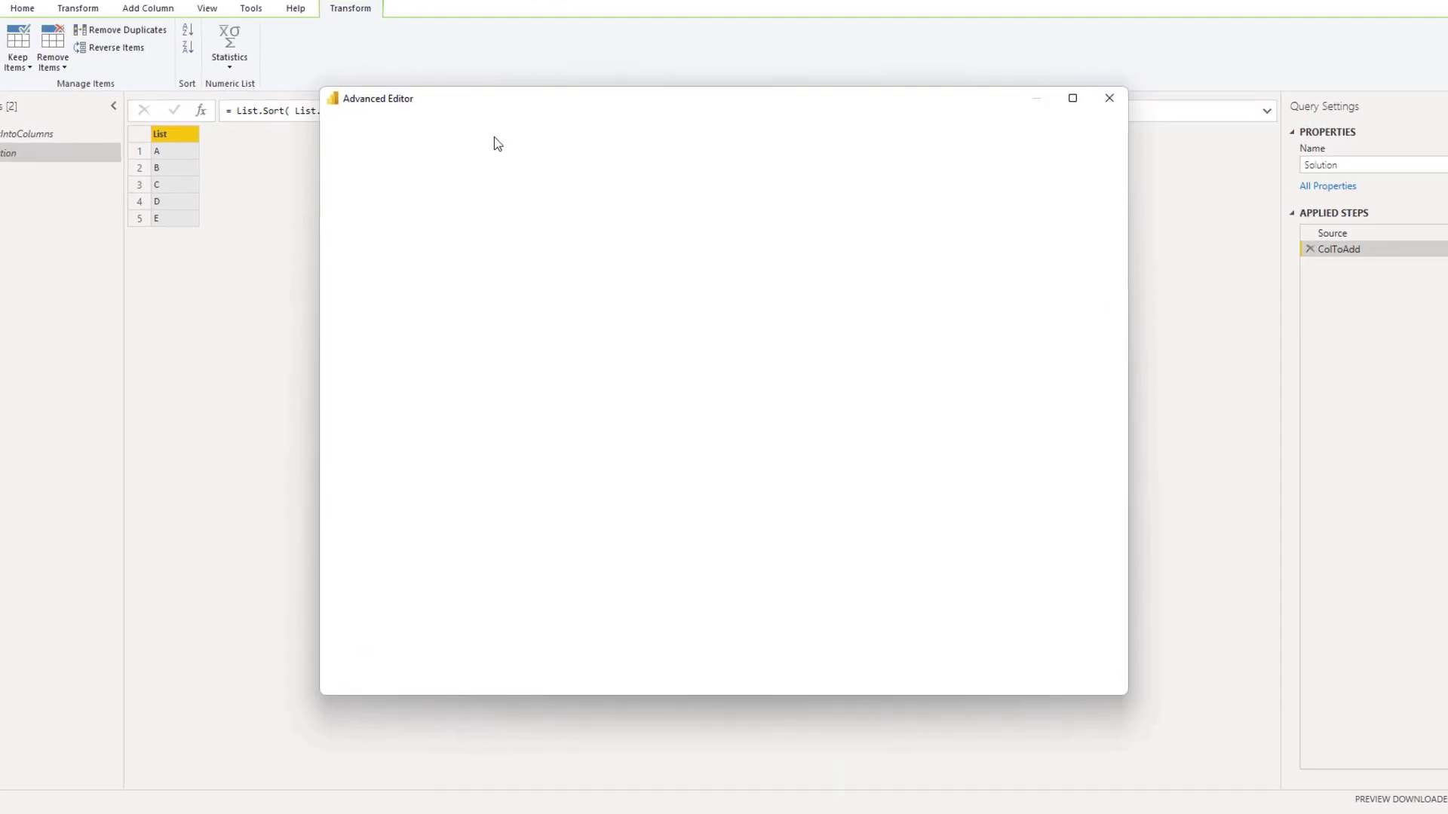
{"action": "left_click", "coordinate": [815, 207]}
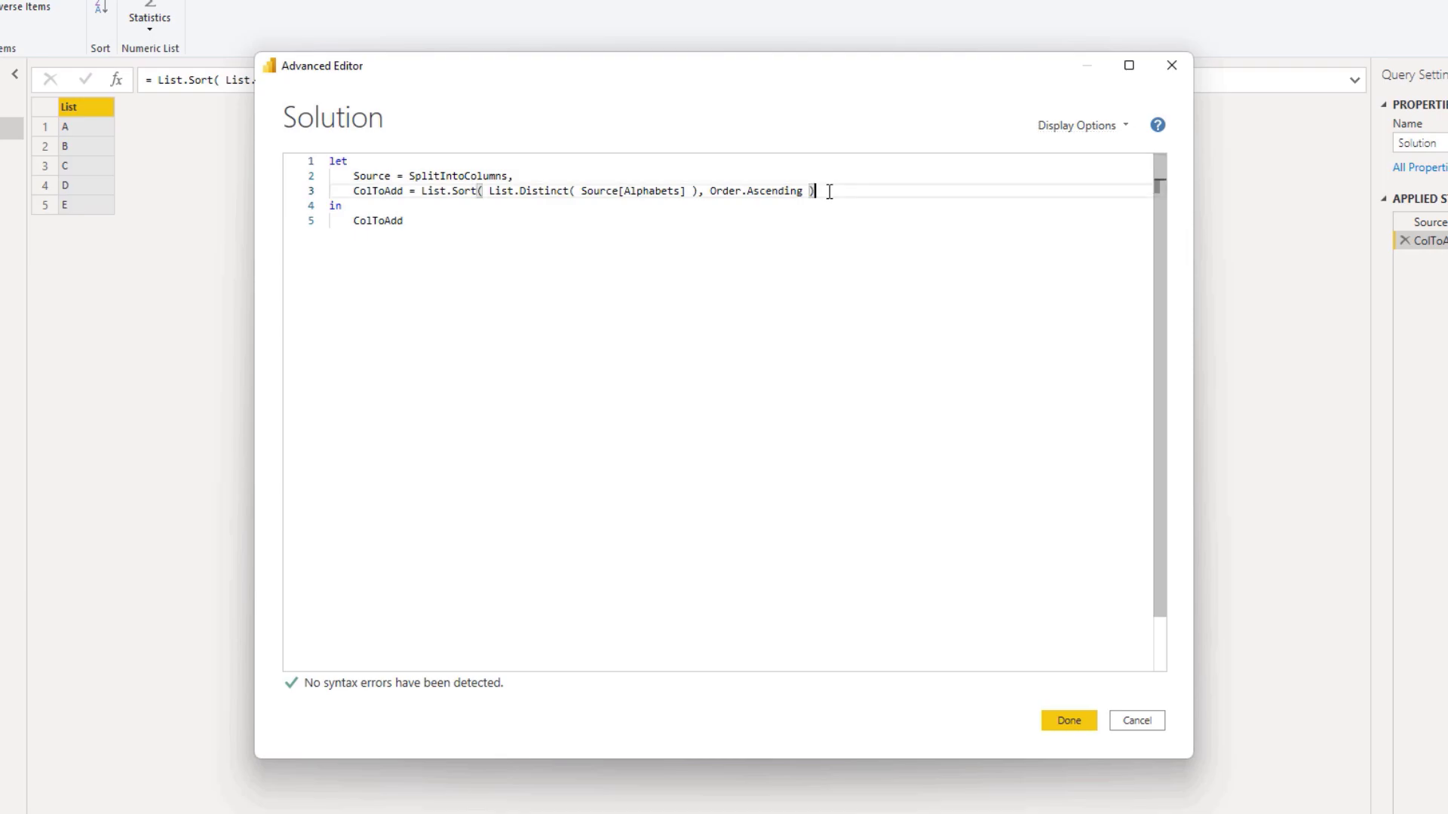
{"action": "type", "text": ", Order.Ascending )"}
{"action": "key", "text": "Return"}
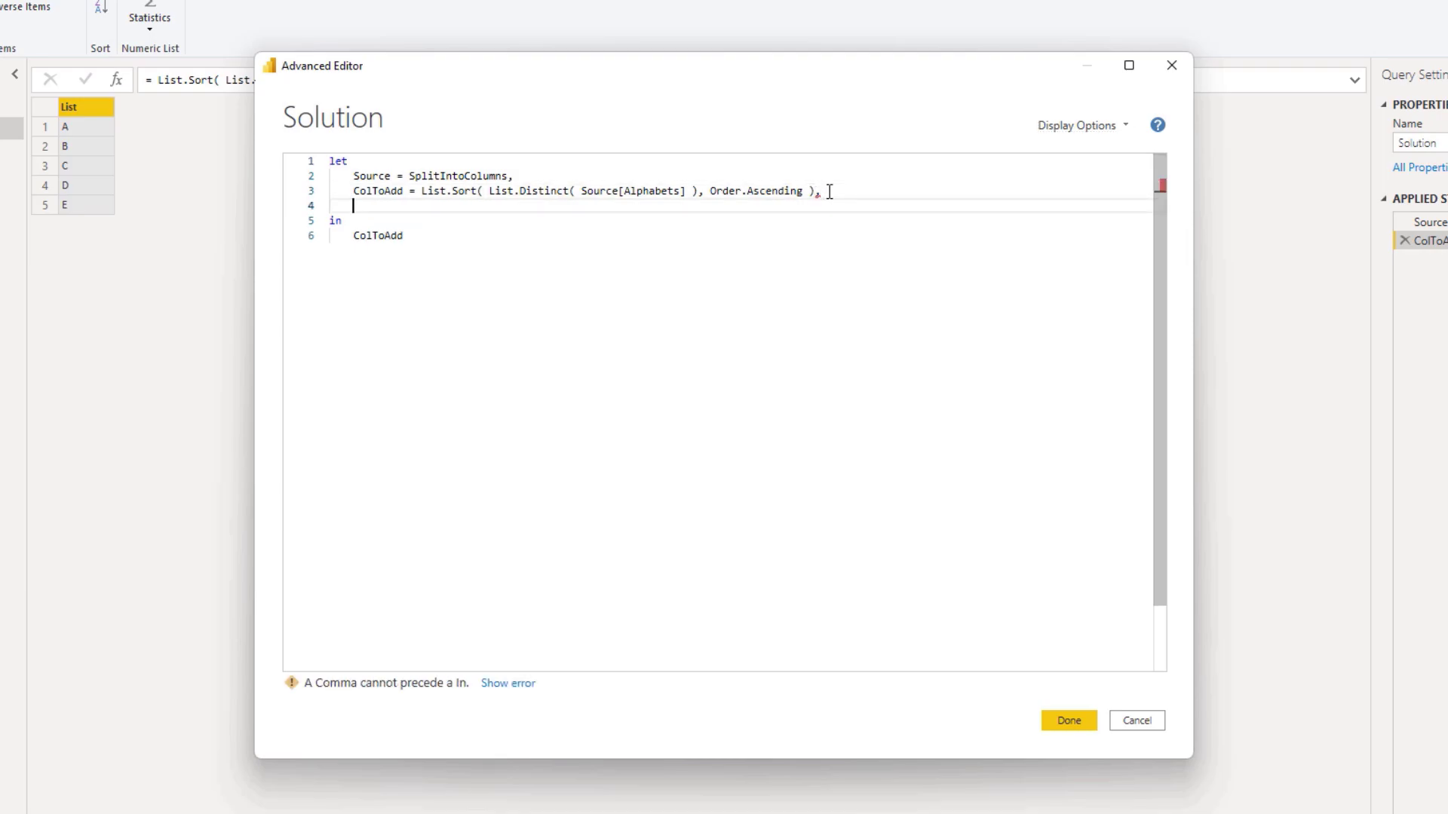
{"action": "type", "text": "Res"}
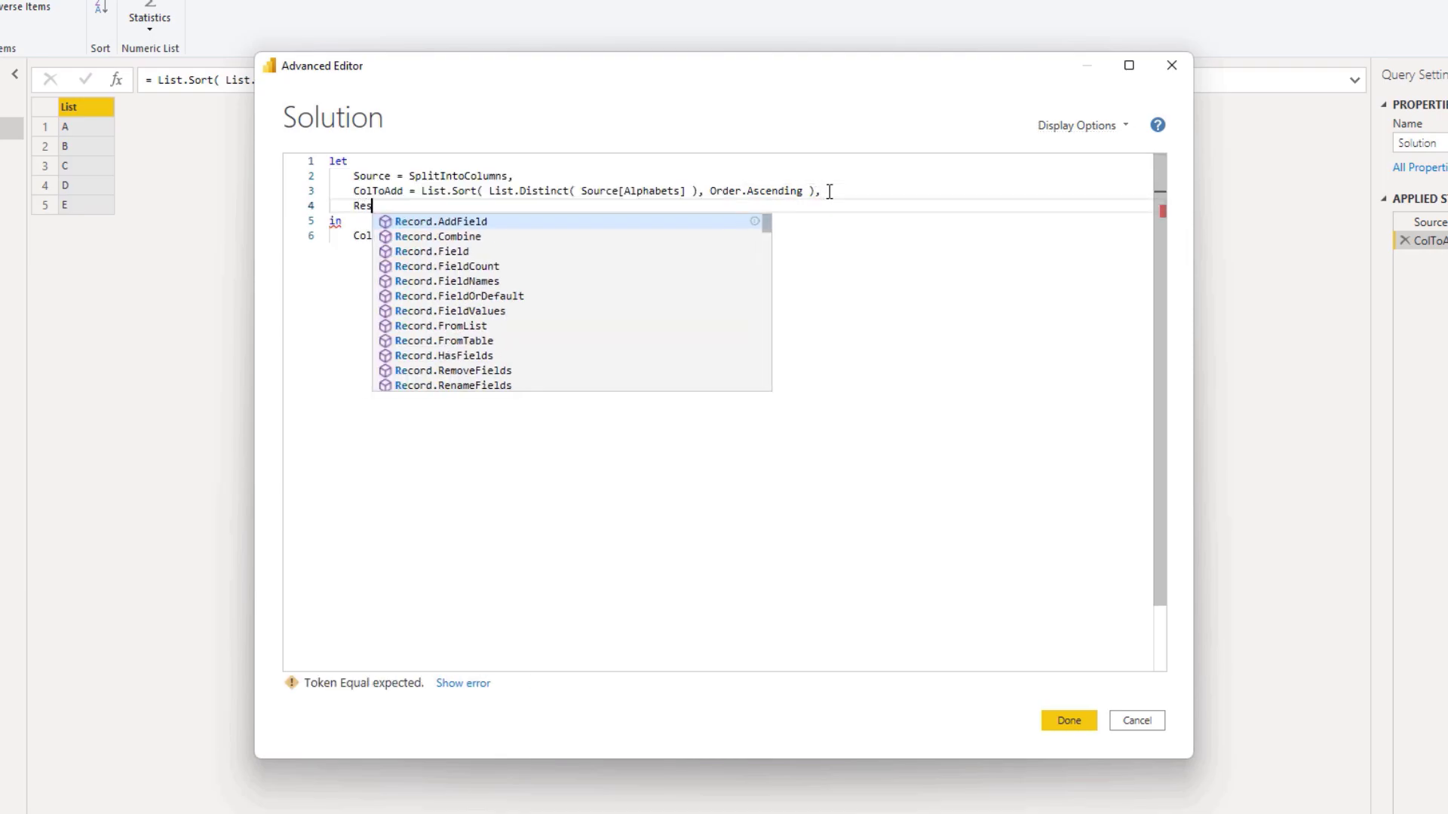
{"action": "type", "text": "ult"}
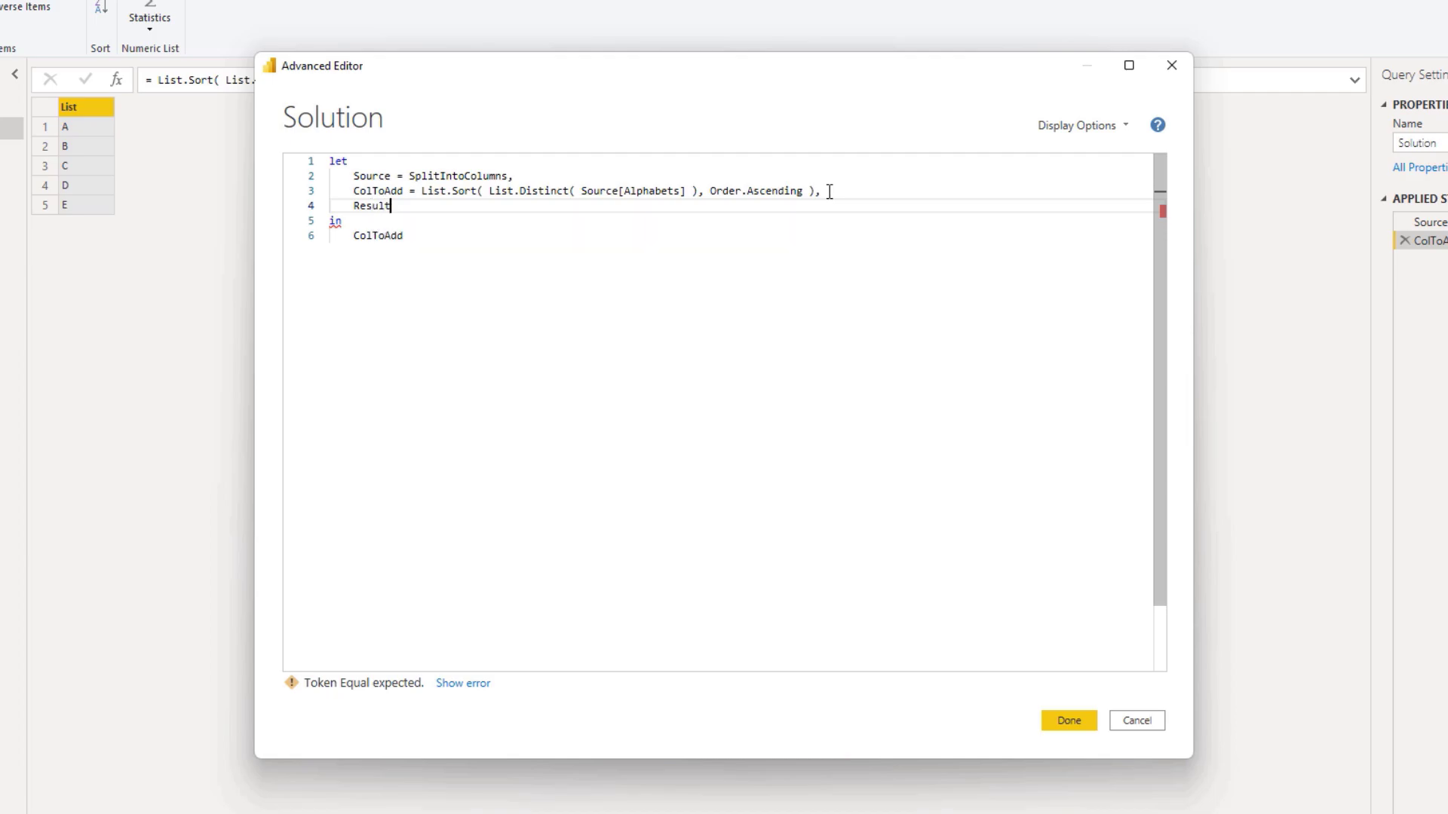
{"action": "type", "text": " = t"}
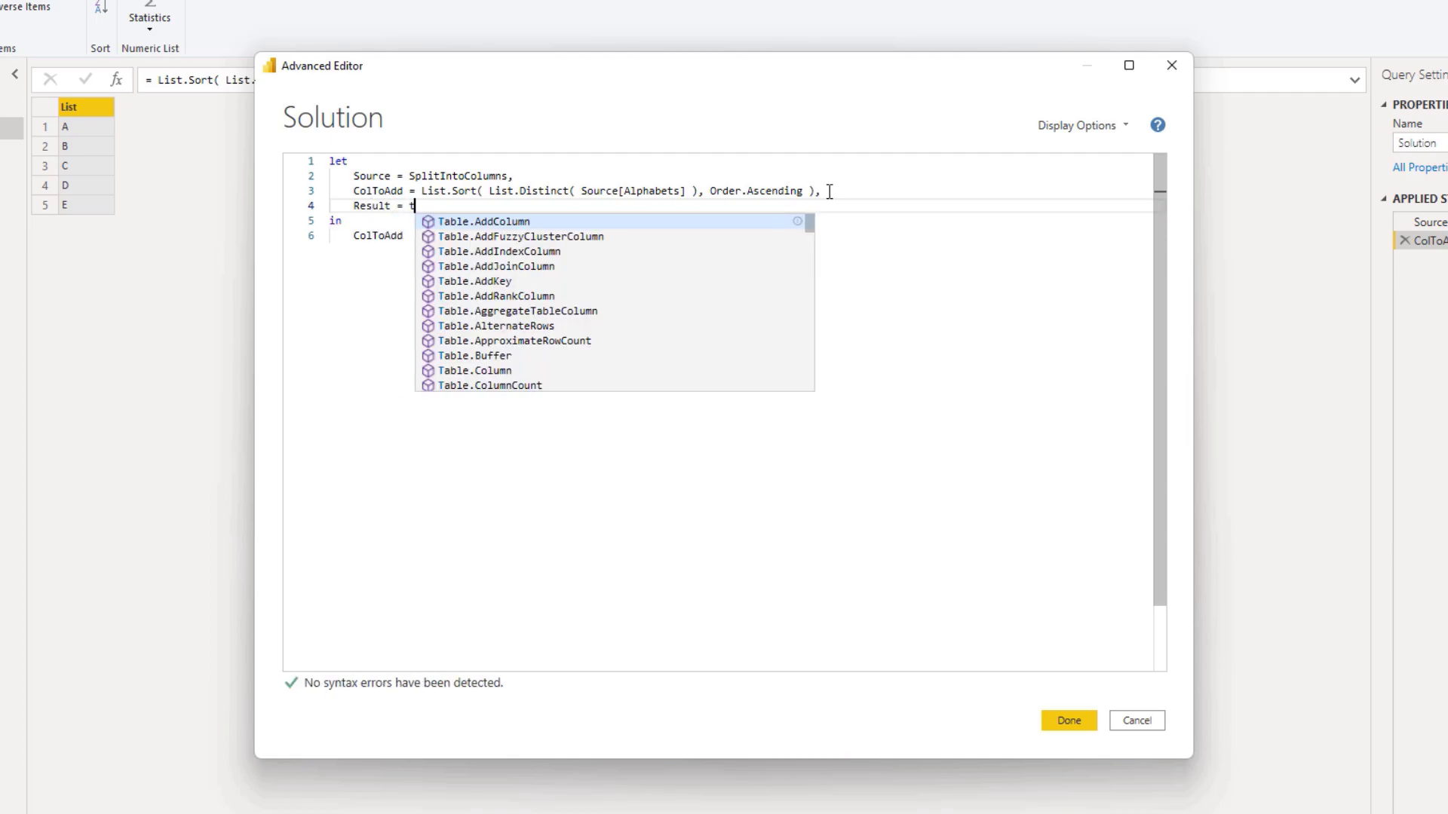
{"action": "type", "text": "fc"}
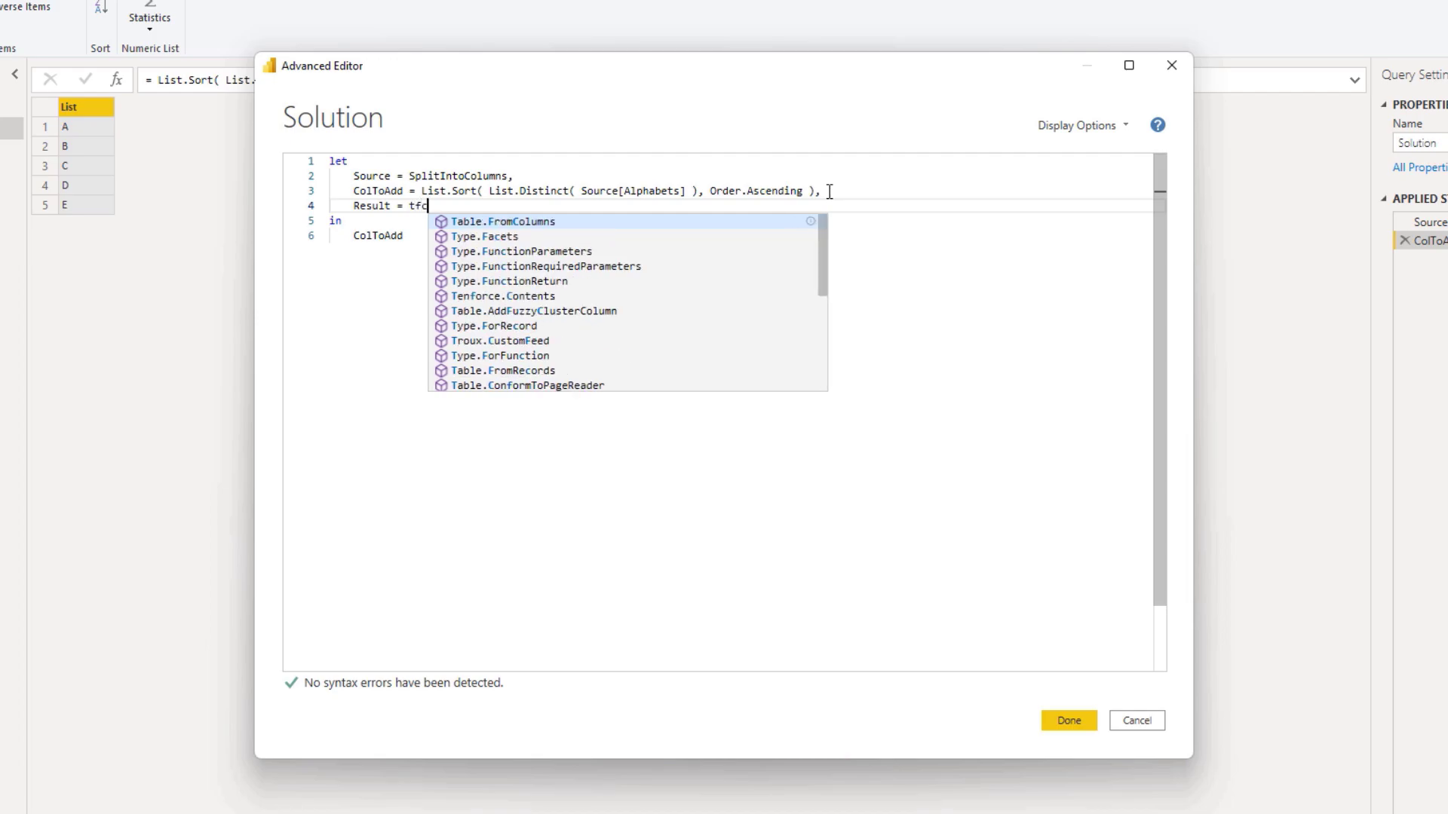
{"action": "key", "text": "Tab"}
{"action": "type", "text": "("}
- Inside it, write List.Transform( ColToAdd, each List.Repeat( {_}, leaving the count open
{"action": "key", "text": "Return"}
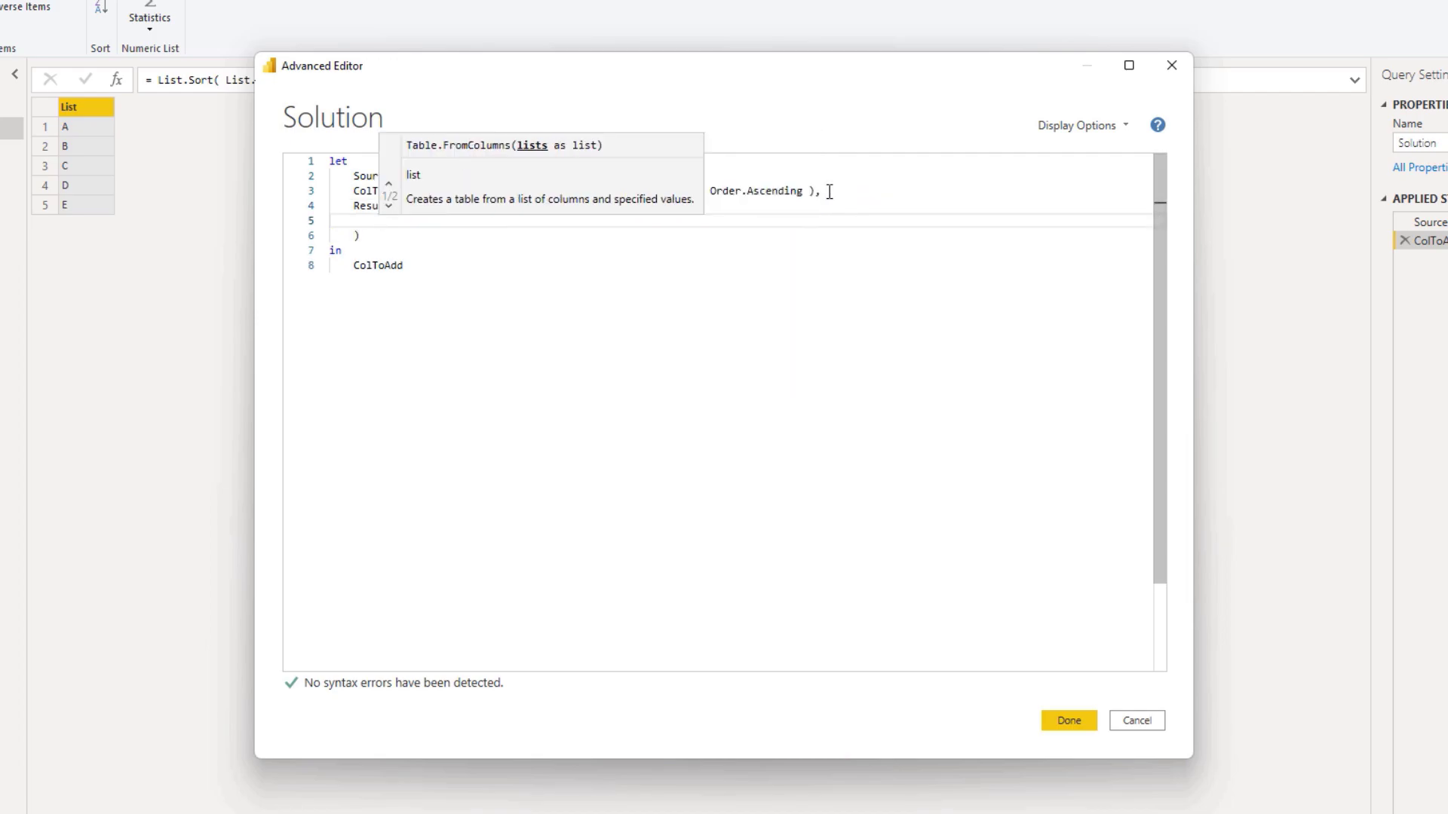
{"action": "type", "text": "lt"}
{"action": "key", "text": "Down"}
{"action": "key", "text": "Tab"}
{"action": "type", "text": "("}
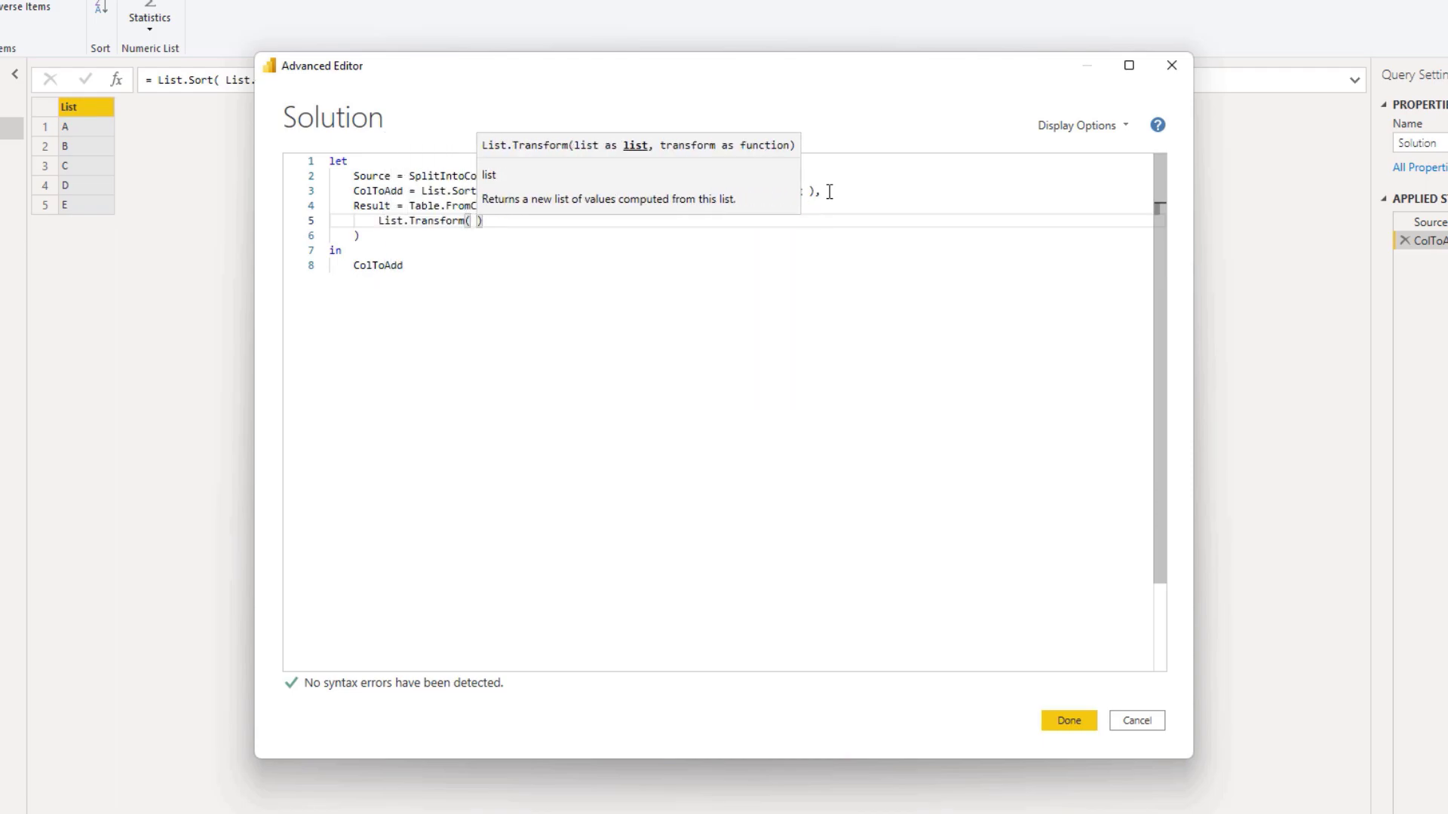
{"action": "double_click", "coordinate": [381, 190]}
{"action": "key", "text": "ctrl+c"}
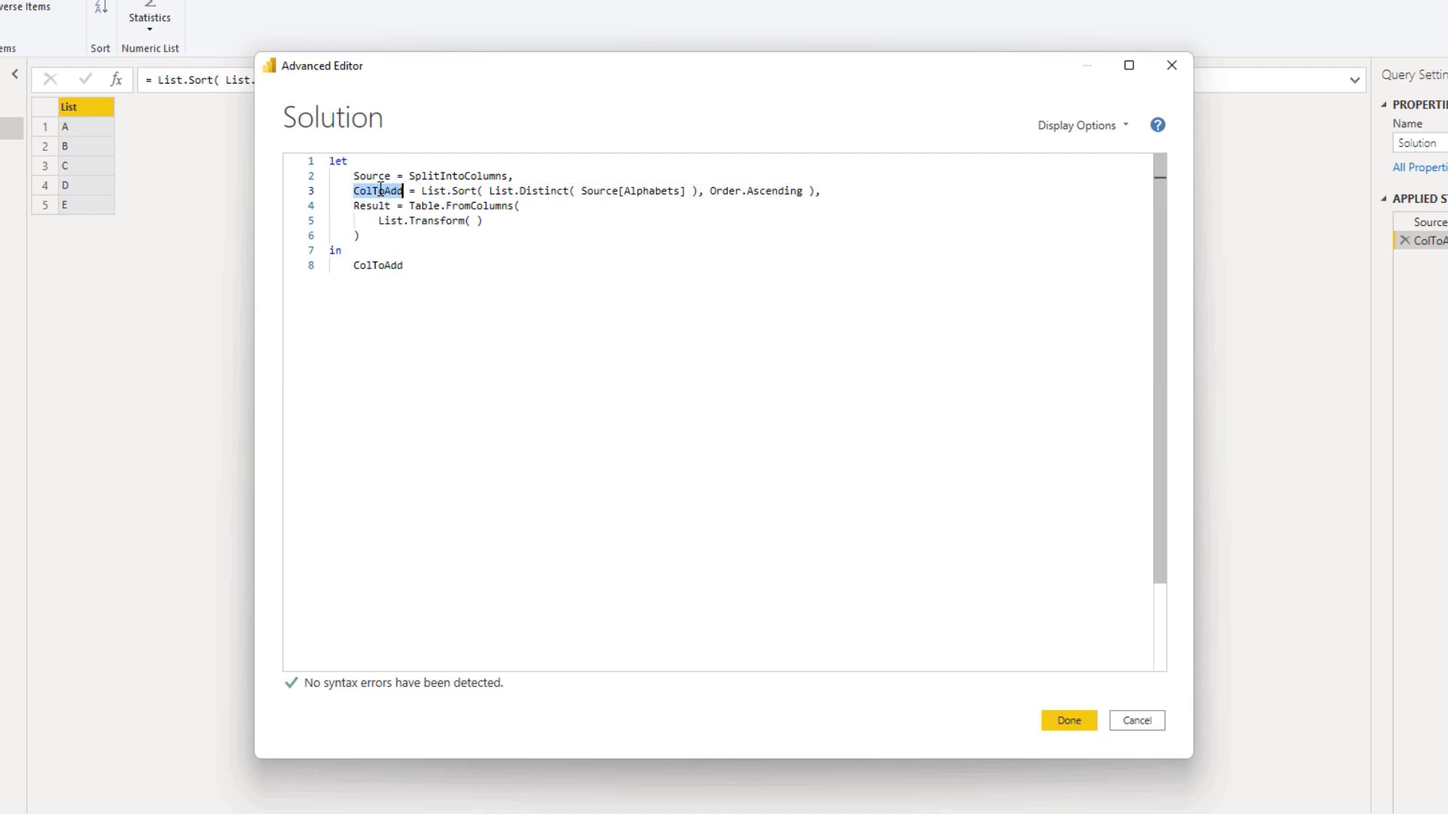
{"action": "left_click", "coordinate": [476, 221]}
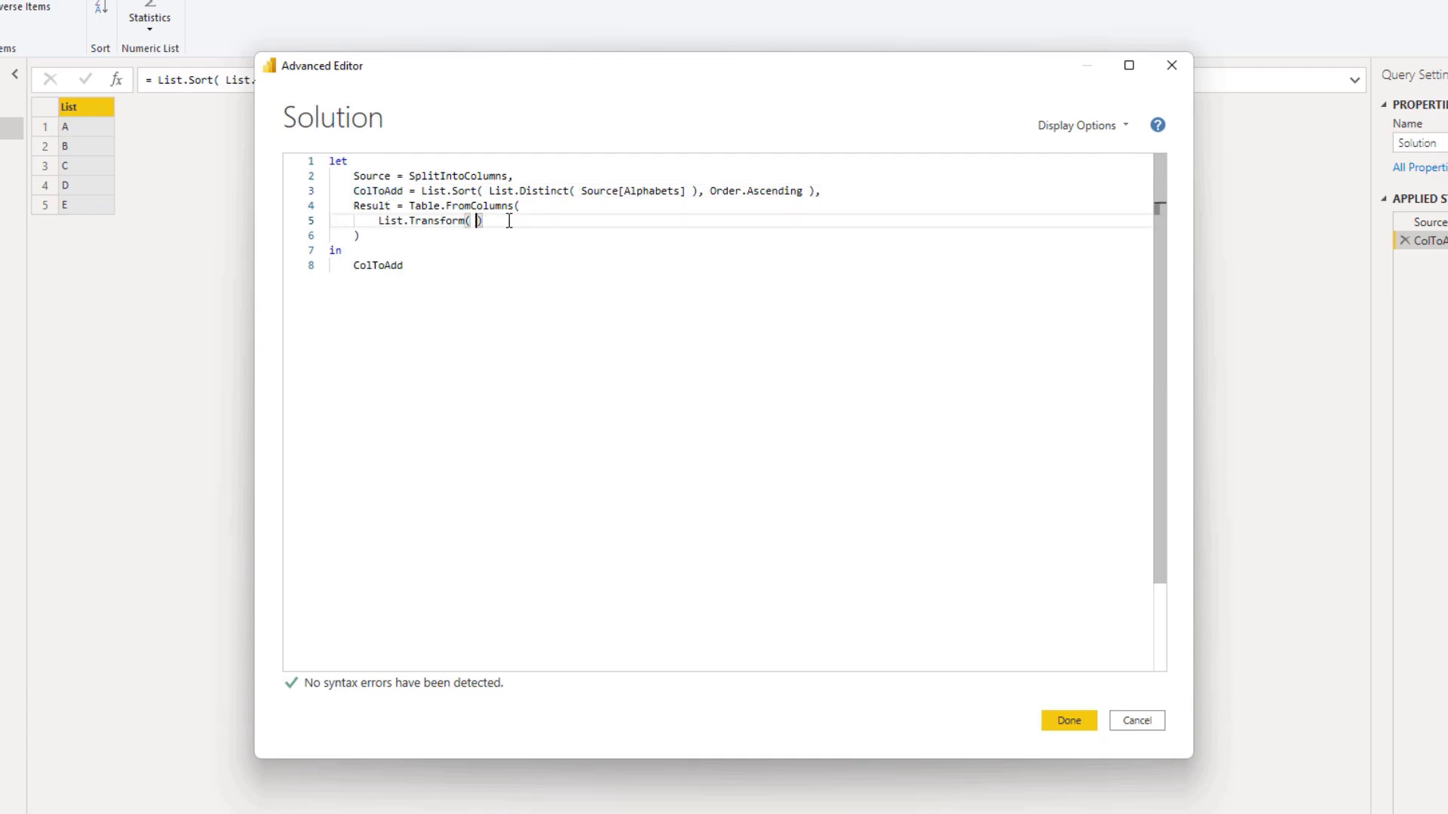
{"action": "key", "text": "ctrl+v"}
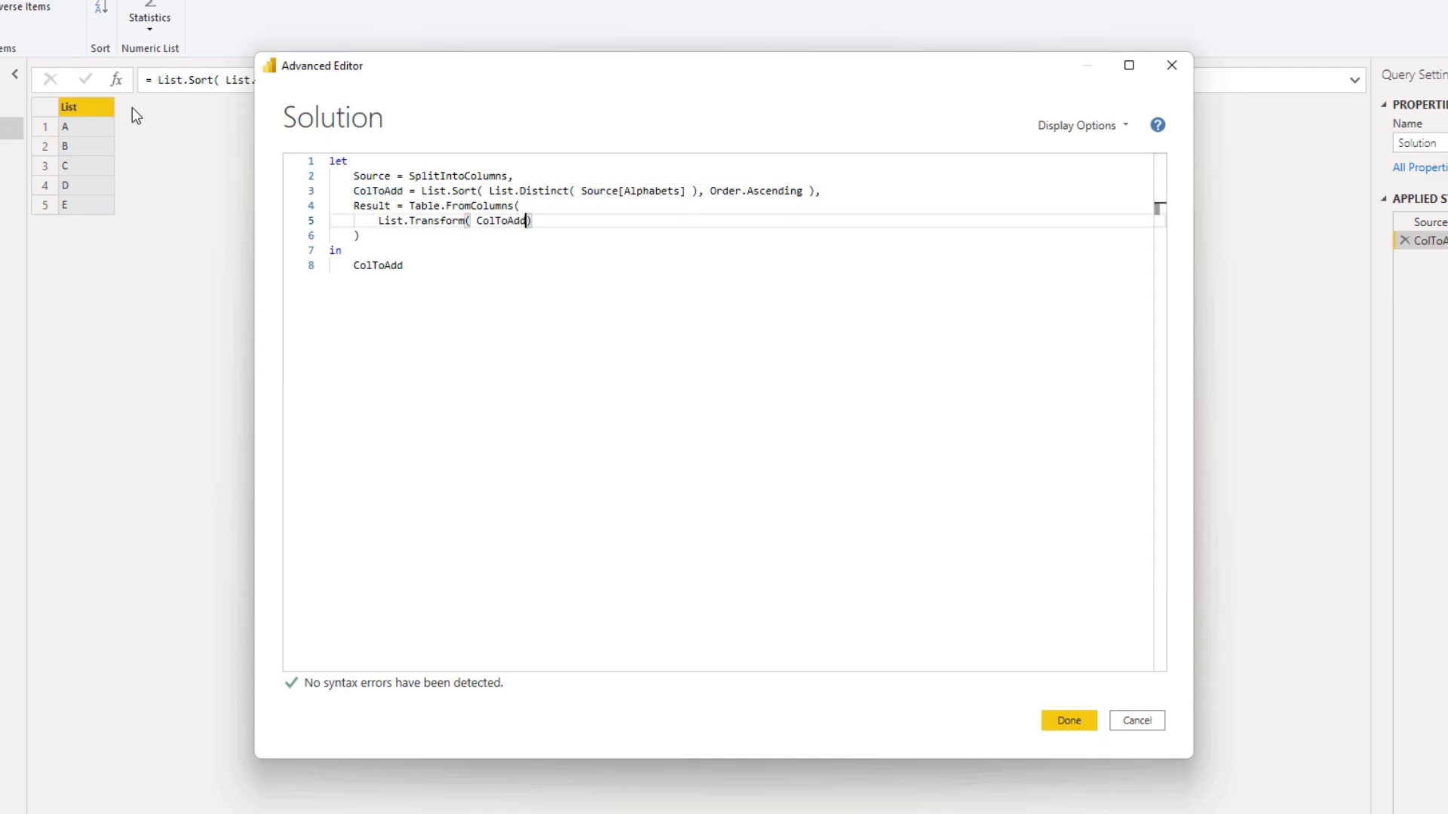
{"action": "type", "text": ", "}
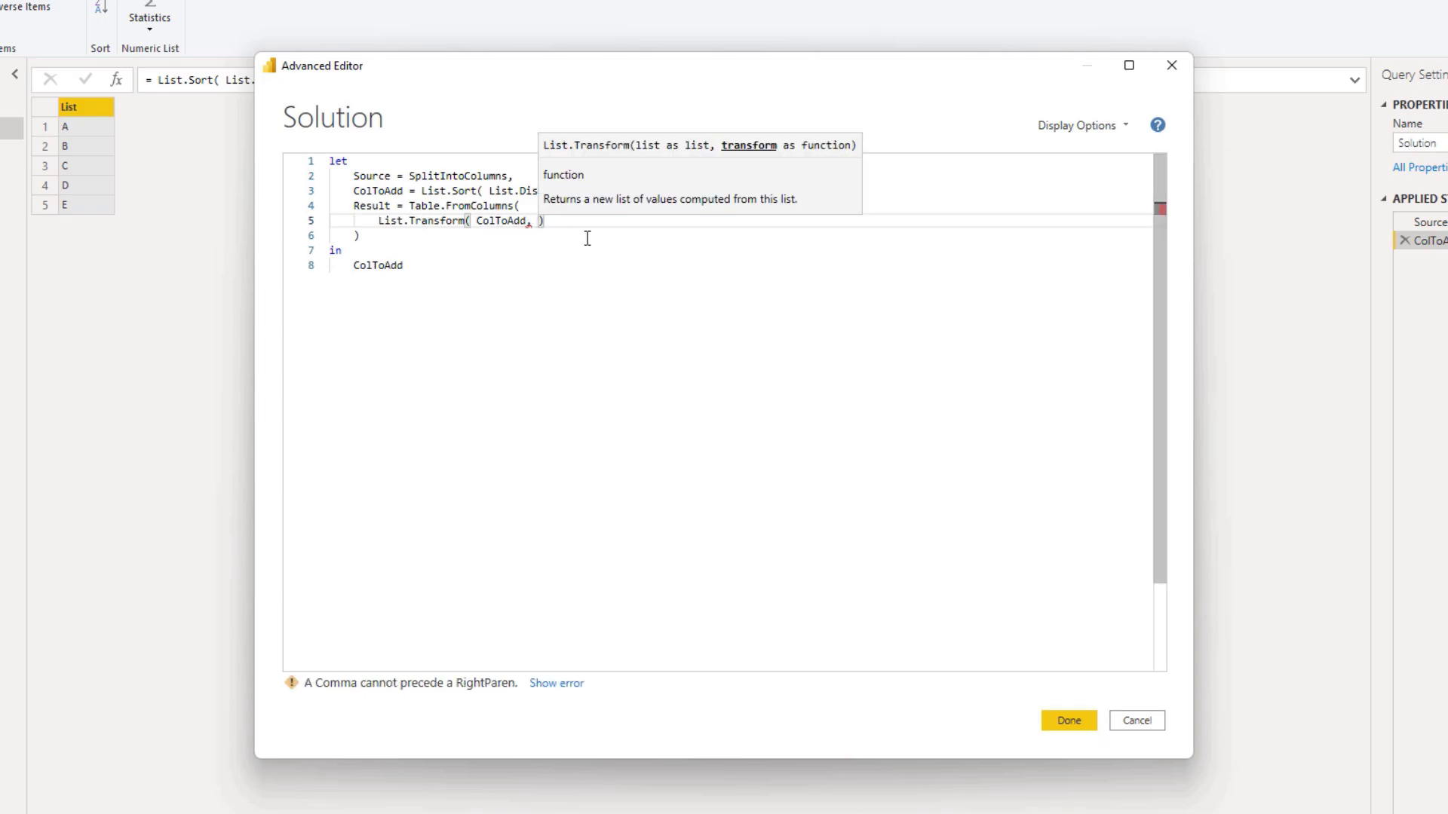
{"action": "type", "text": "each"}
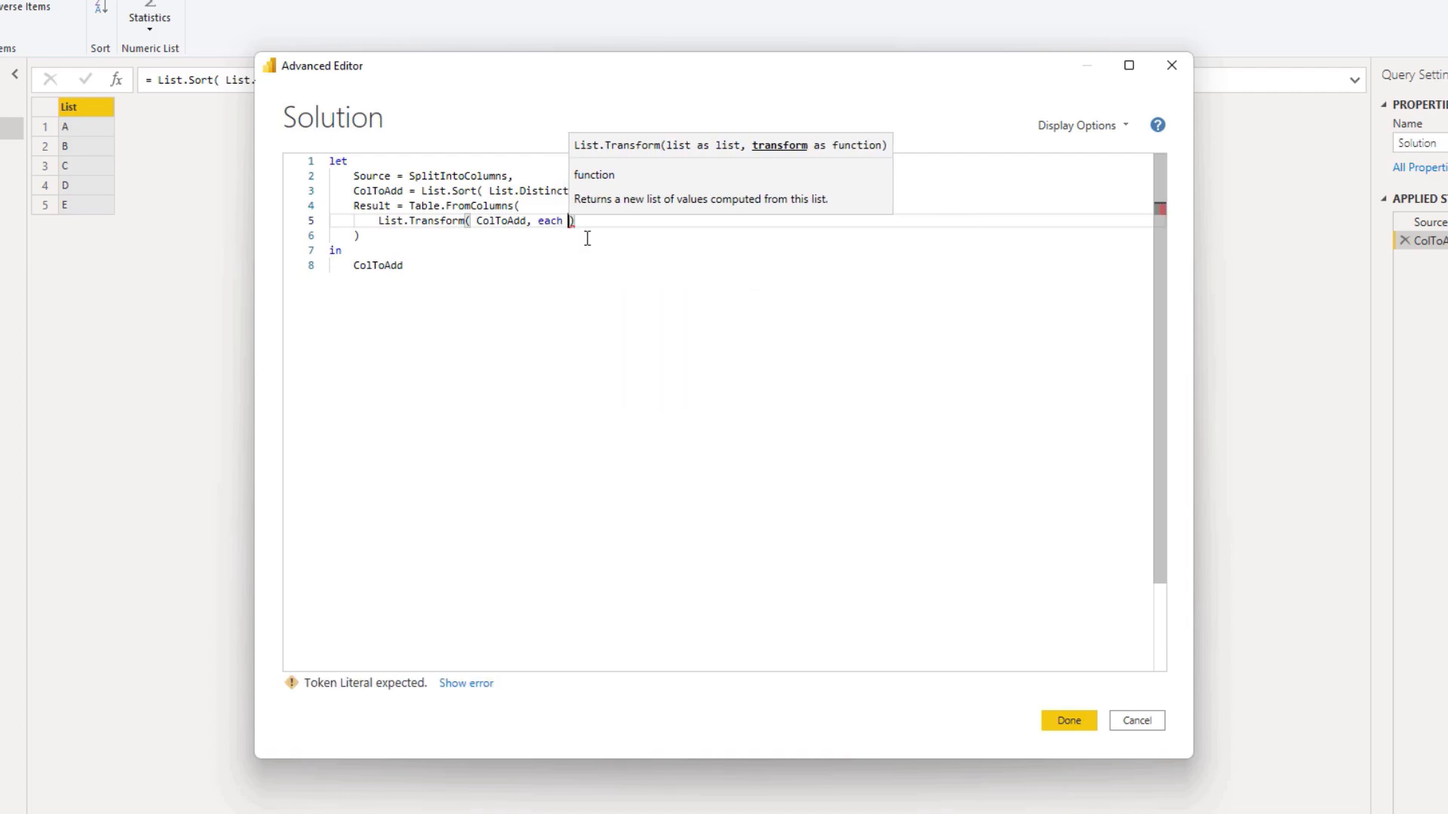
{"action": "type", "text": "1"}
{"action": "type", "text": "n"}
{"action": "key", "text": "Down"}
{"action": "key", "text": "Down"}
{"action": "key", "text": "Down"}
{"action": "key", "text": "Down"}
{"action": "key", "text": "Down"}
{"action": "key", "text": "Down"}
{"action": "key", "text": "Down"}
{"action": "key", "text": "Down"}
{"action": "key", "text": "Tab"}
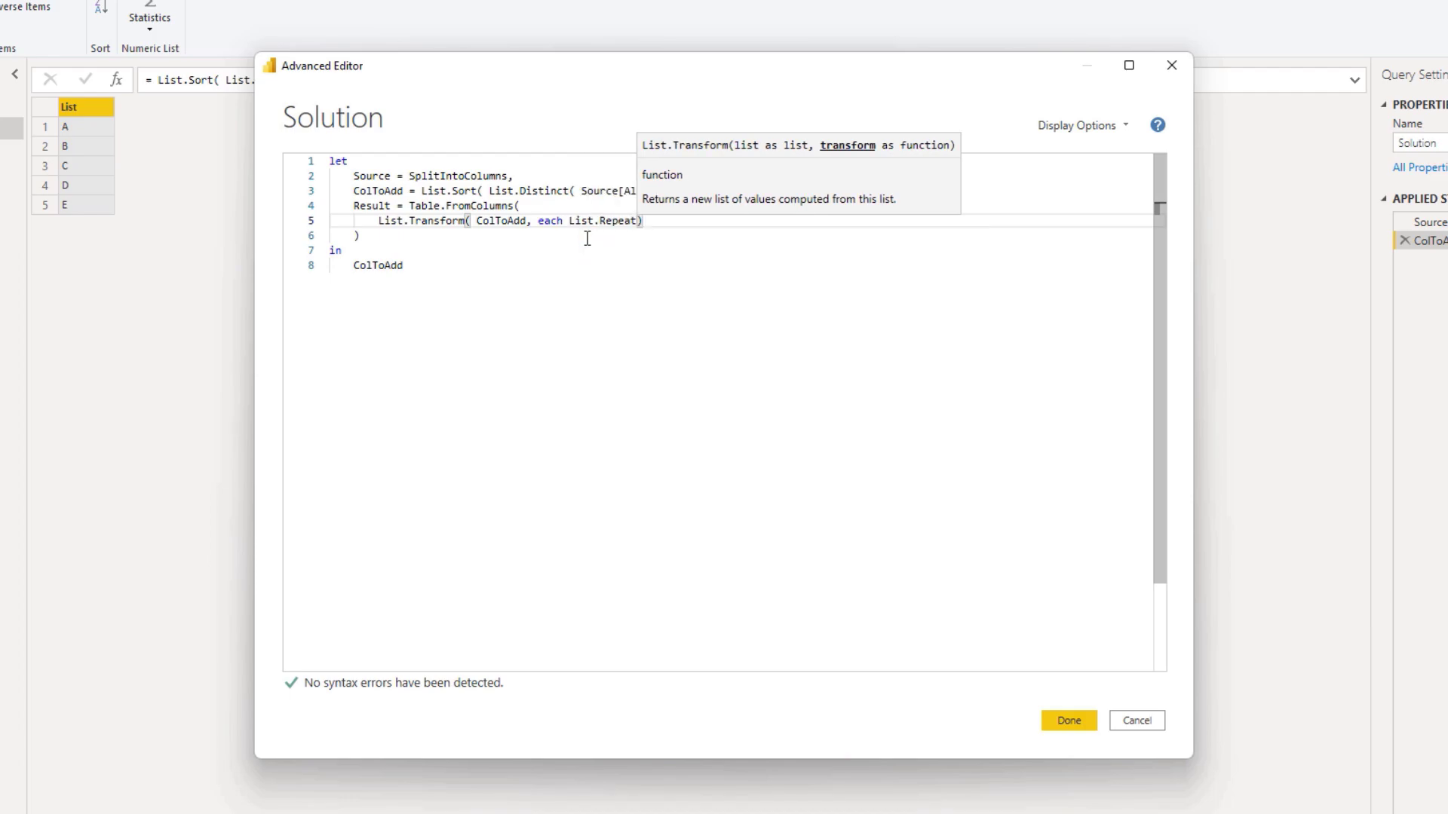
{"action": "type", "text": "( {"}
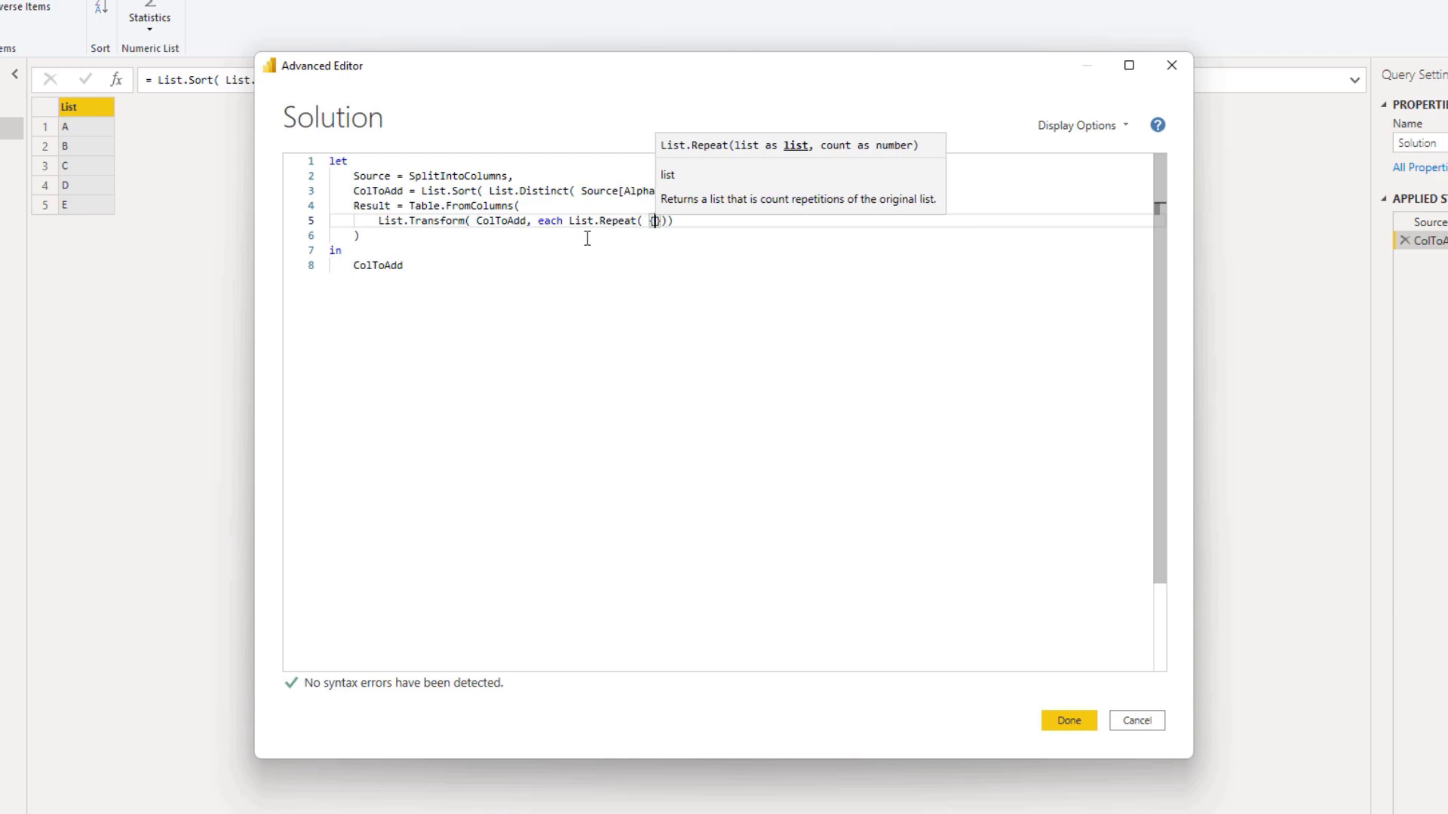
{"action": "type", "text": "_"}
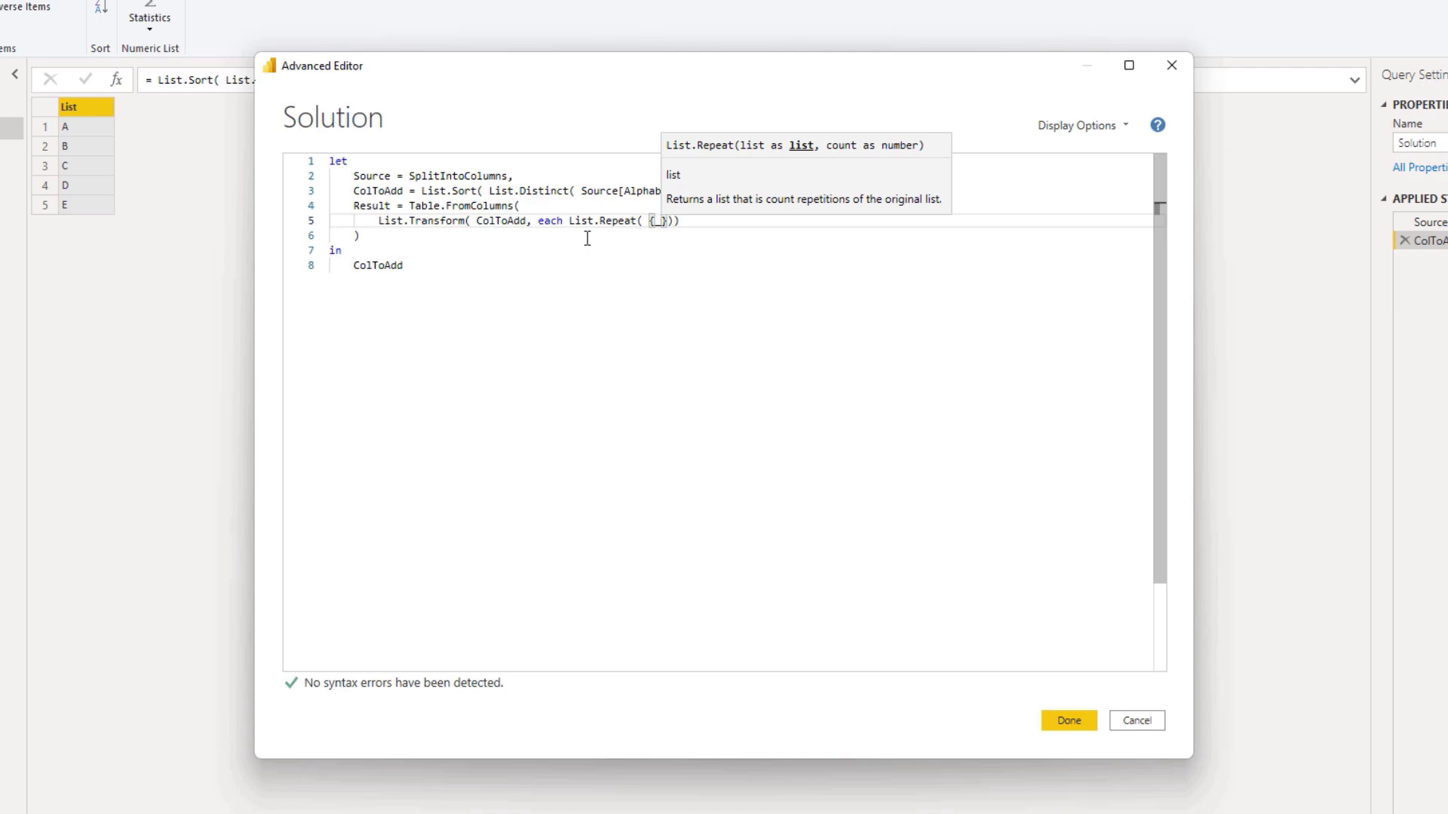
{"action": "type", "text": "},"}
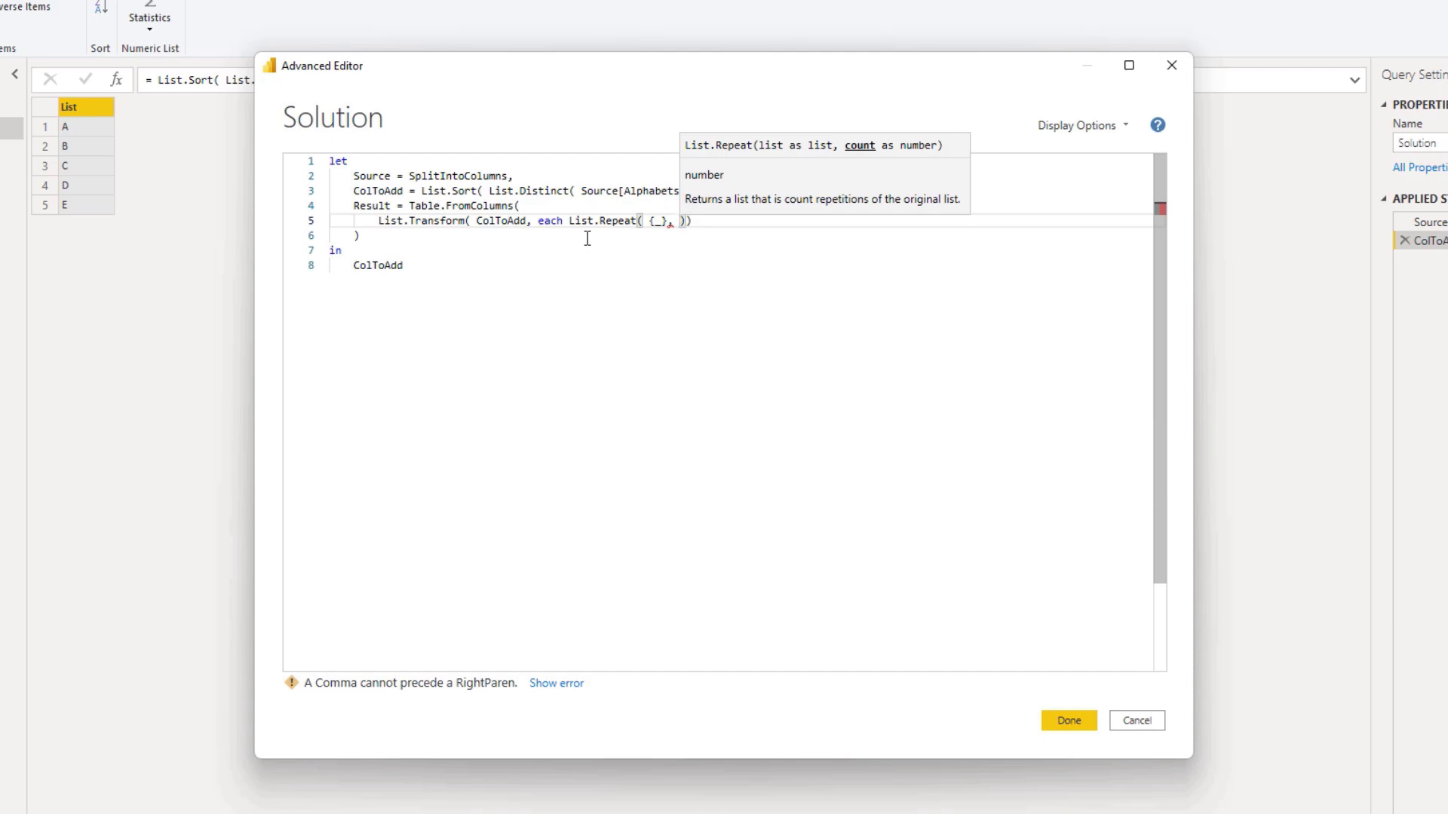
- Begin the repeat count as List.Count( List.Select( Source
{"action": "type", "text": "10"}
{"action": "key", "text": "ctrl+space"}
{"action": "key", "text": "Down"}
{"action": "key", "text": "Down"}
{"action": "key", "text": "Down"}
{"action": "key", "text": "Down"}
{"action": "key", "text": "Down"}
{"action": "key", "text": "Down"}
{"action": "key", "text": "Down"}
{"action": "key", "text": "Down"}
{"action": "key", "text": "Down"}
{"action": "key", "text": "Down"}
{"action": "key", "text": "Down"}
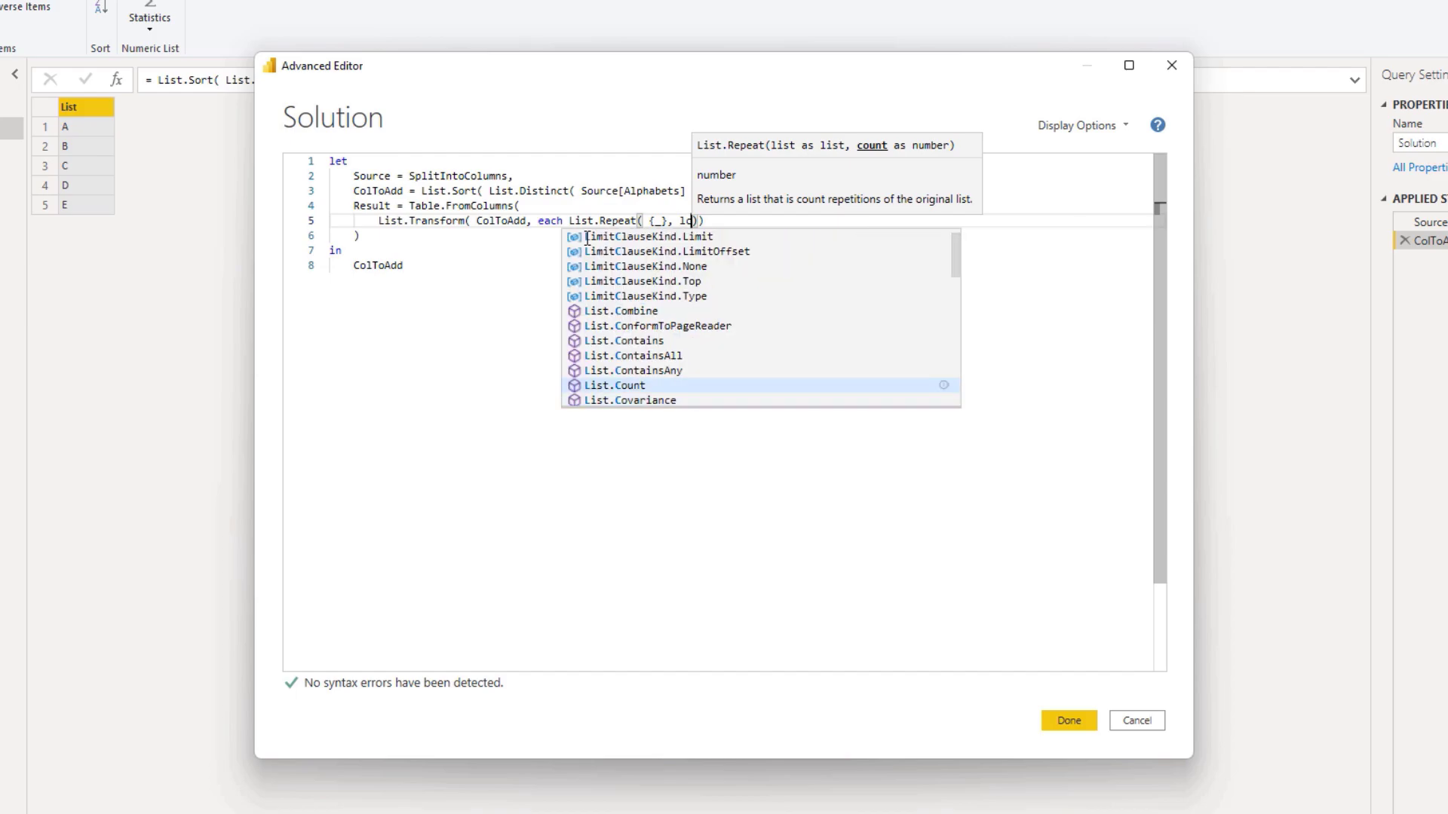
{"action": "key", "text": "Tab"}
{"action": "type", "text": "( "}
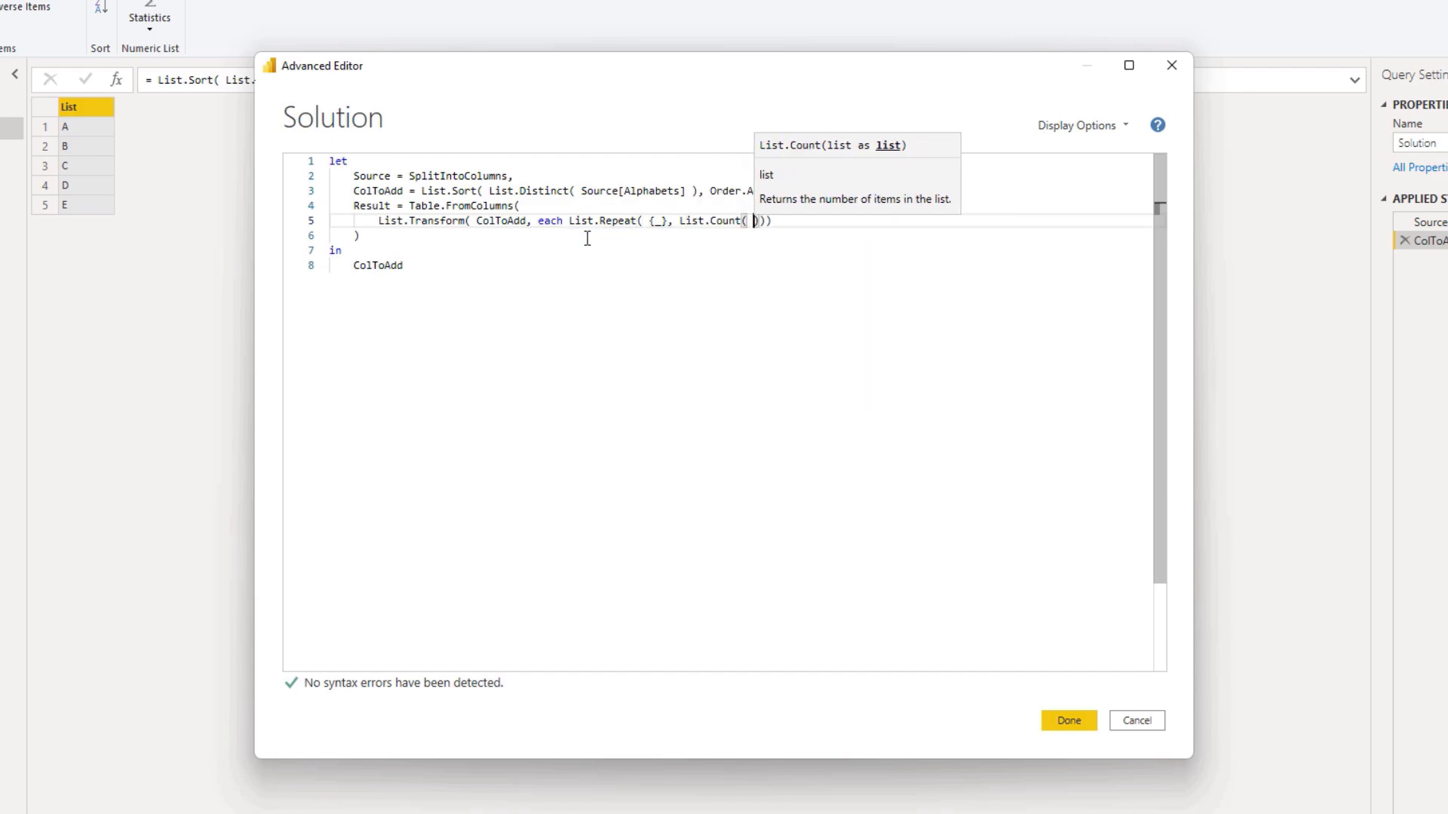
{"action": "type", "text": "ls"}
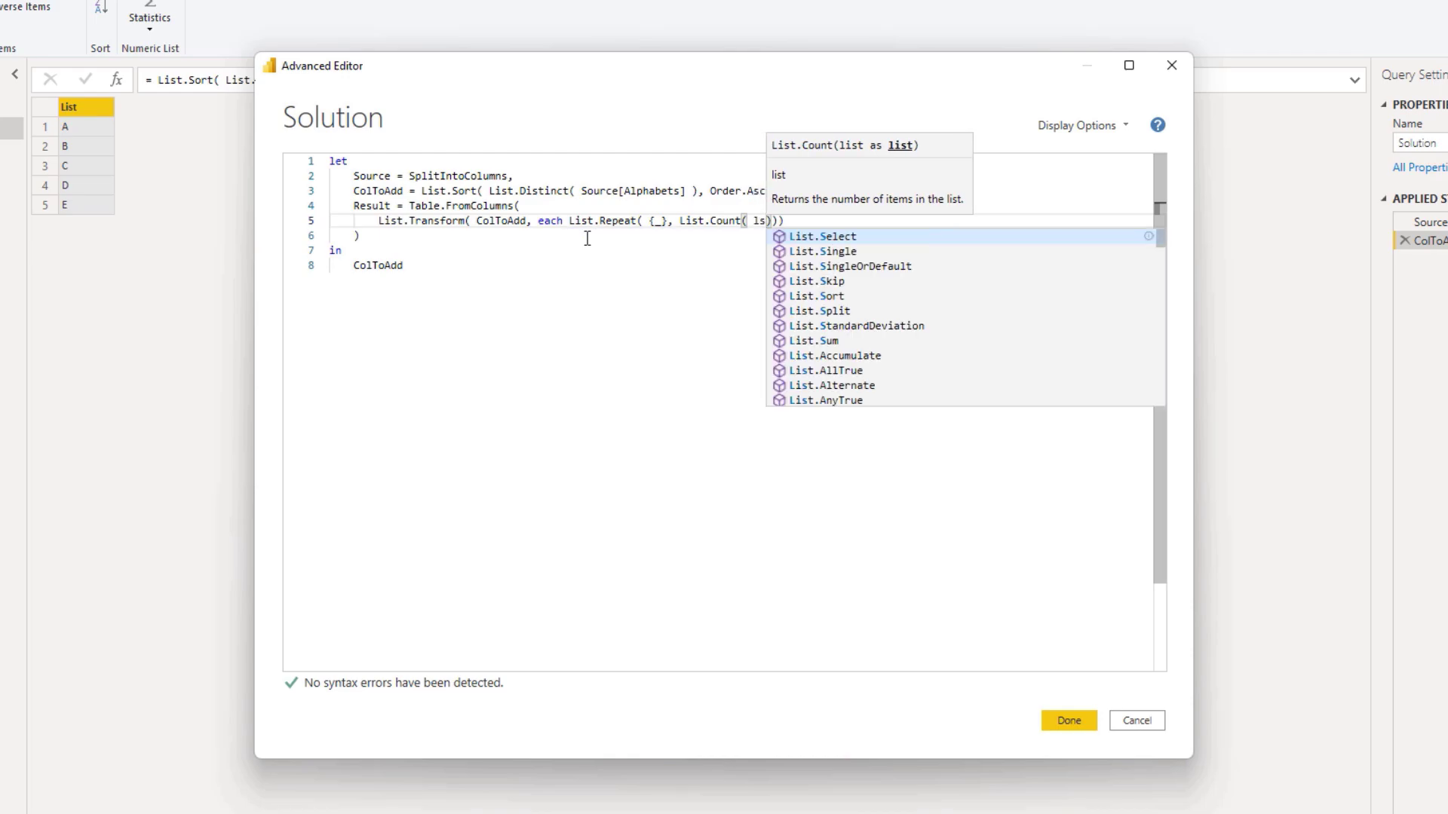
{"action": "key", "text": "Tab"}
{"action": "type", "text": "( "}
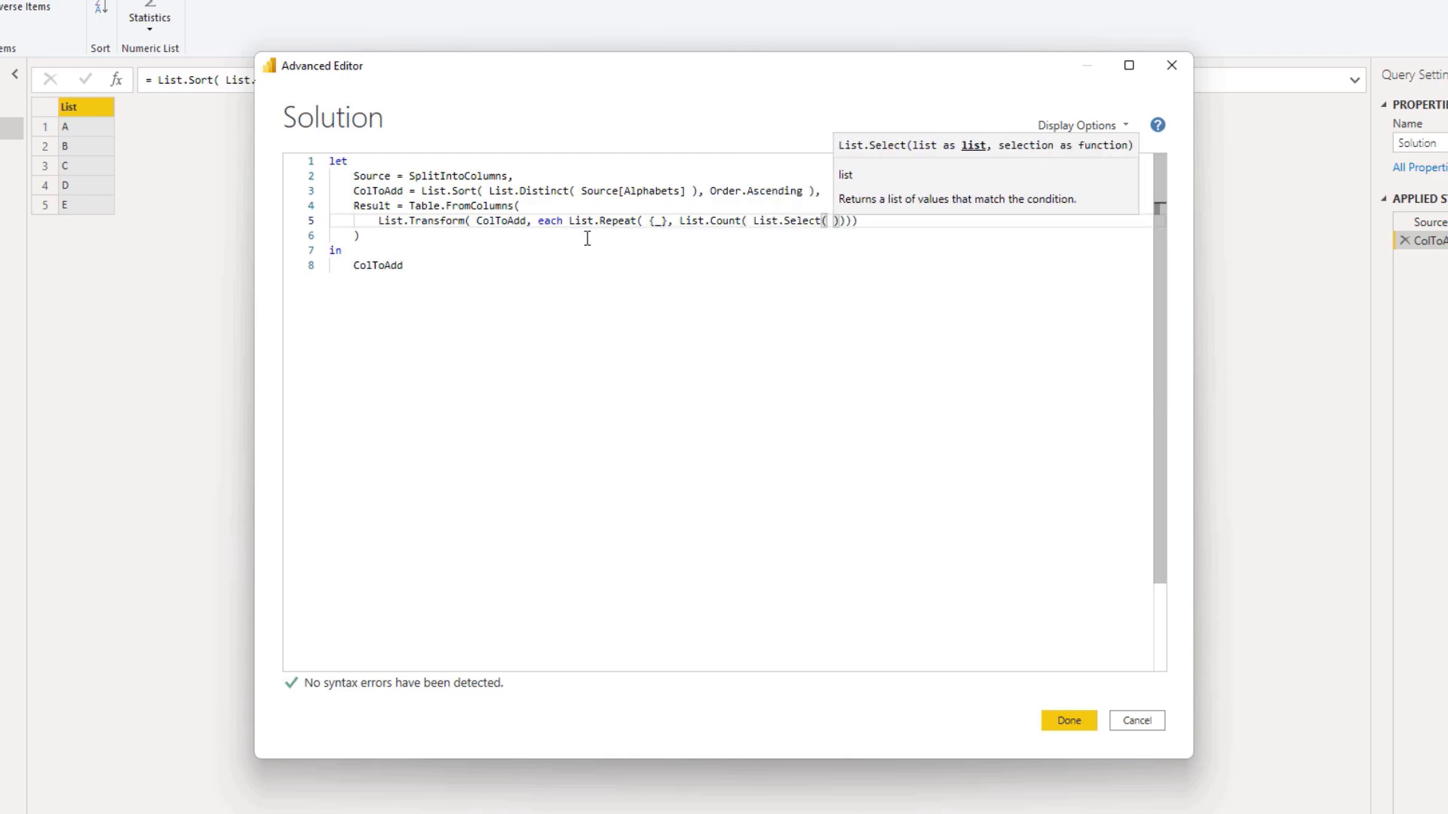
{"action": "type", "text": "Sou"}
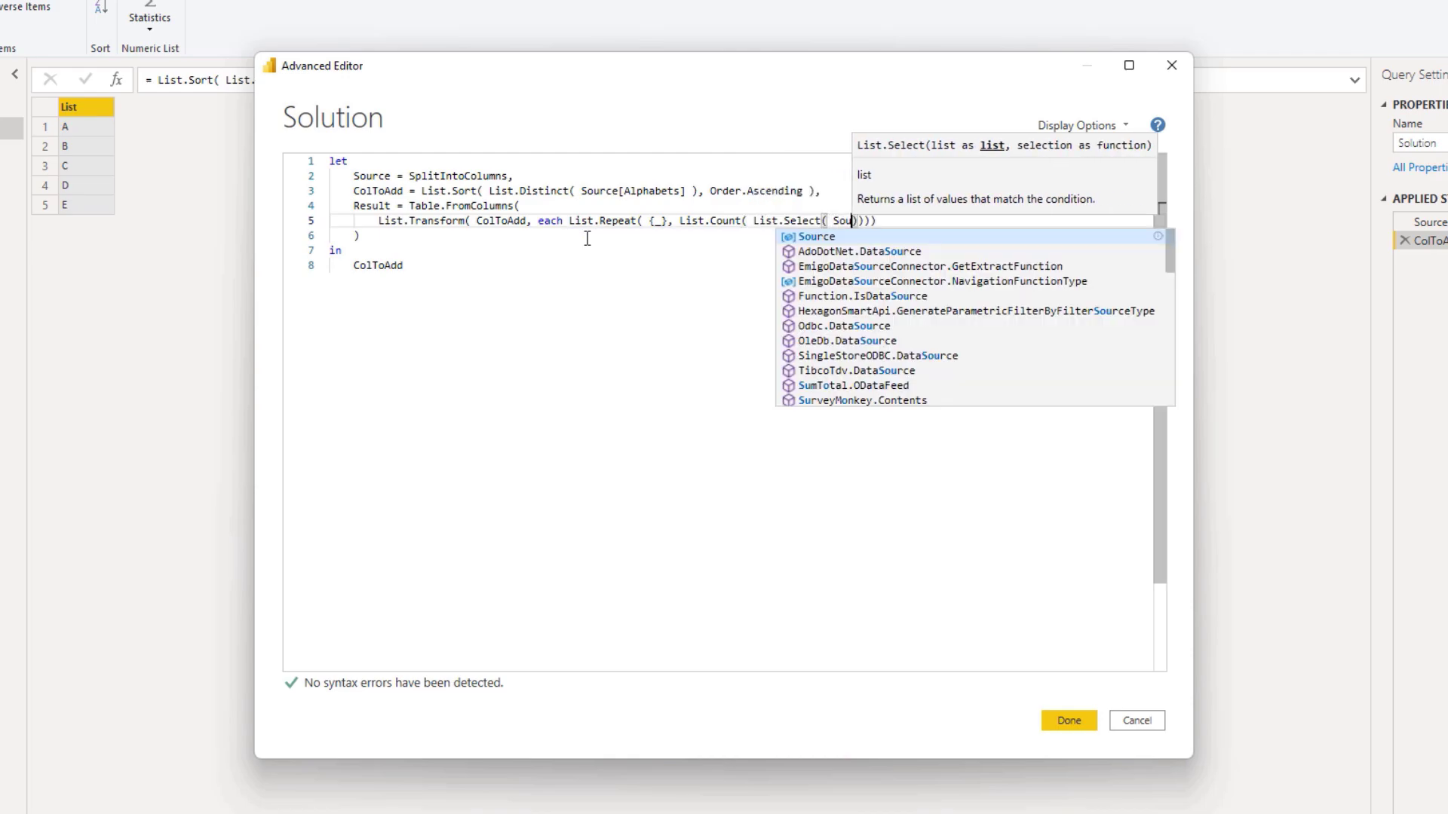
{"action": "key", "text": "Tab"}
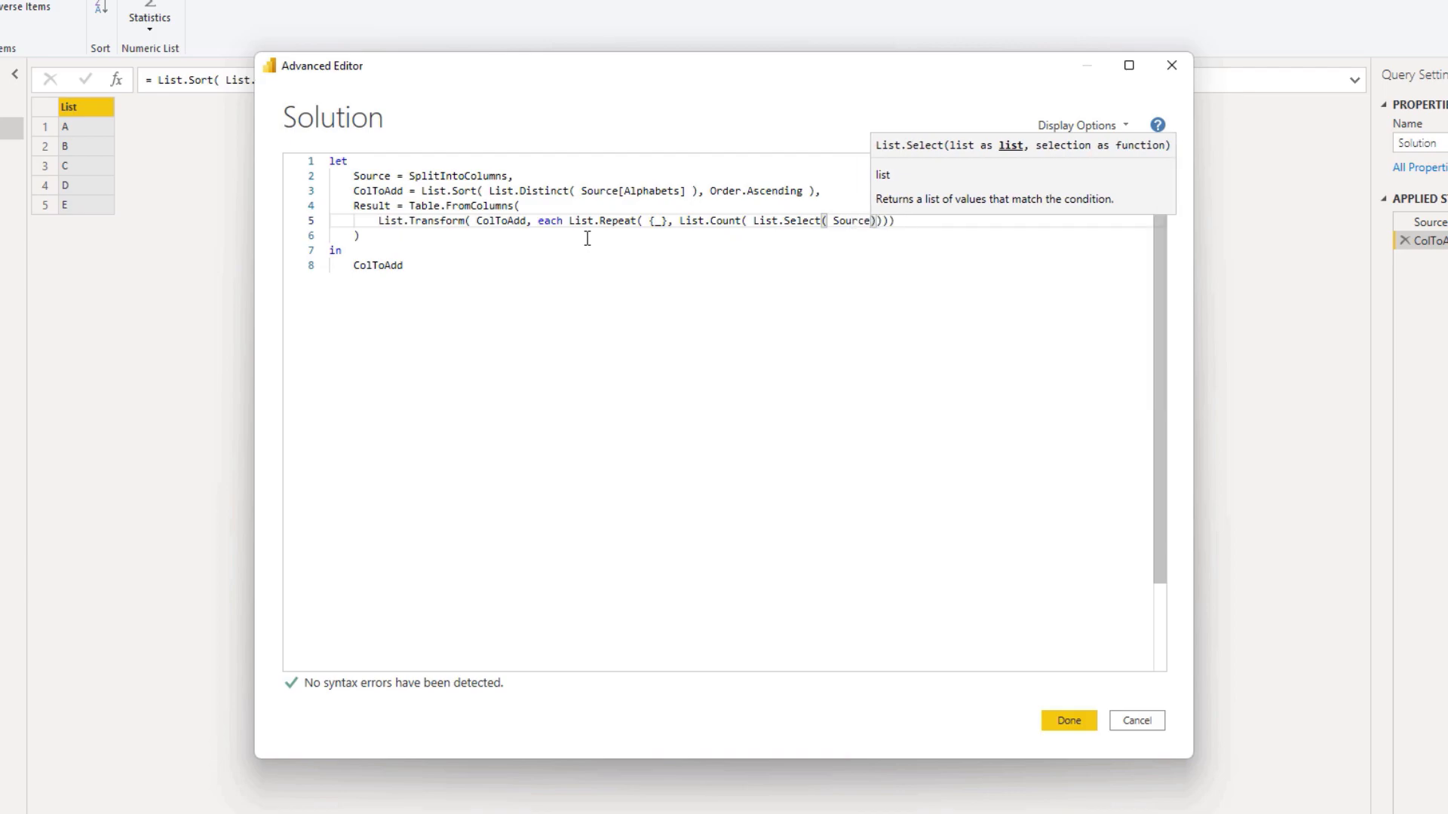
- Complete it as Source[Alphabets], (x)=> x=_ and move past the closing parentheses
{"action": "type", "text": "{"}
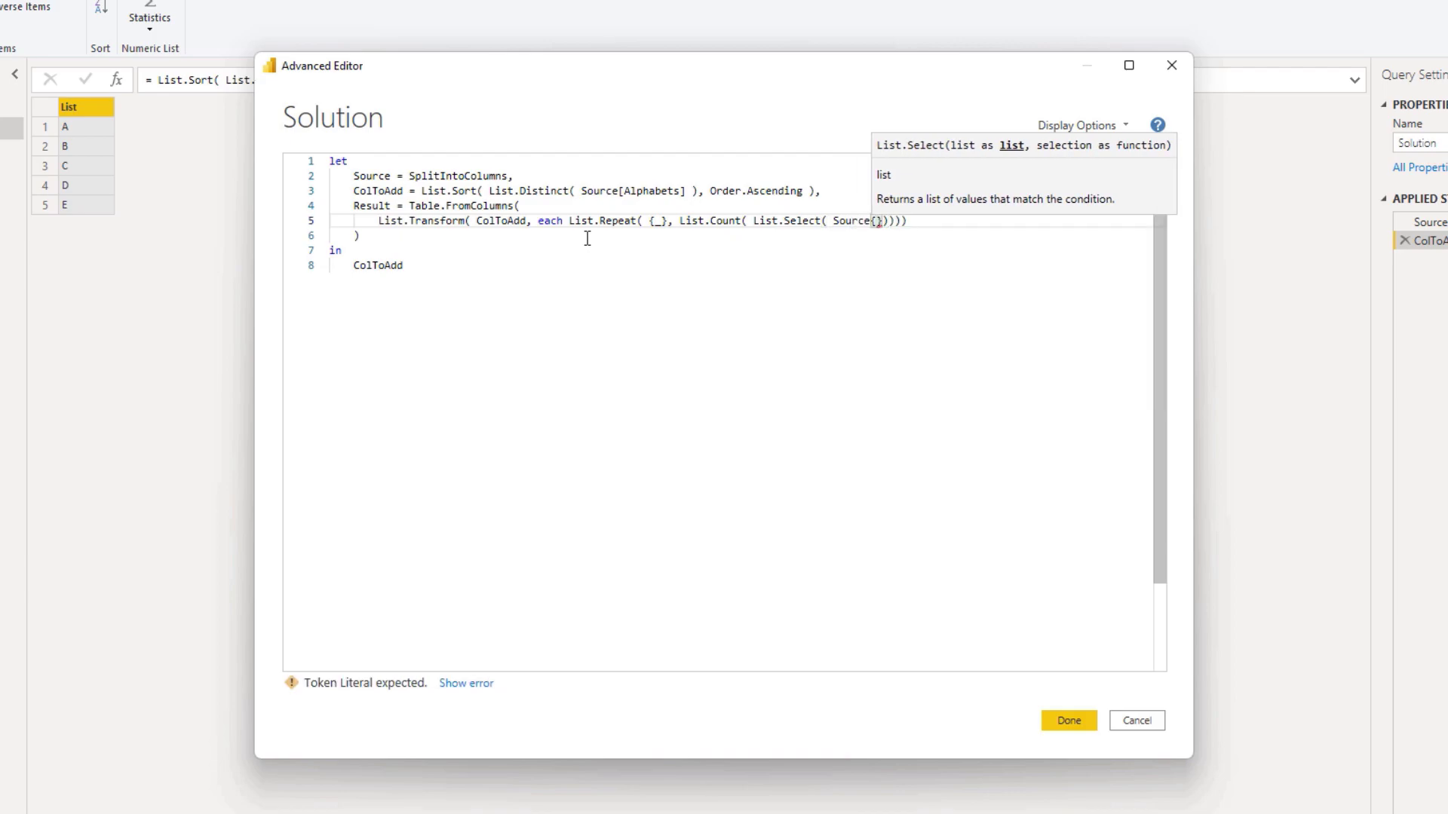
{"action": "key", "text": "BackSpace"}
{"action": "type", "text": "[Alphabest"}
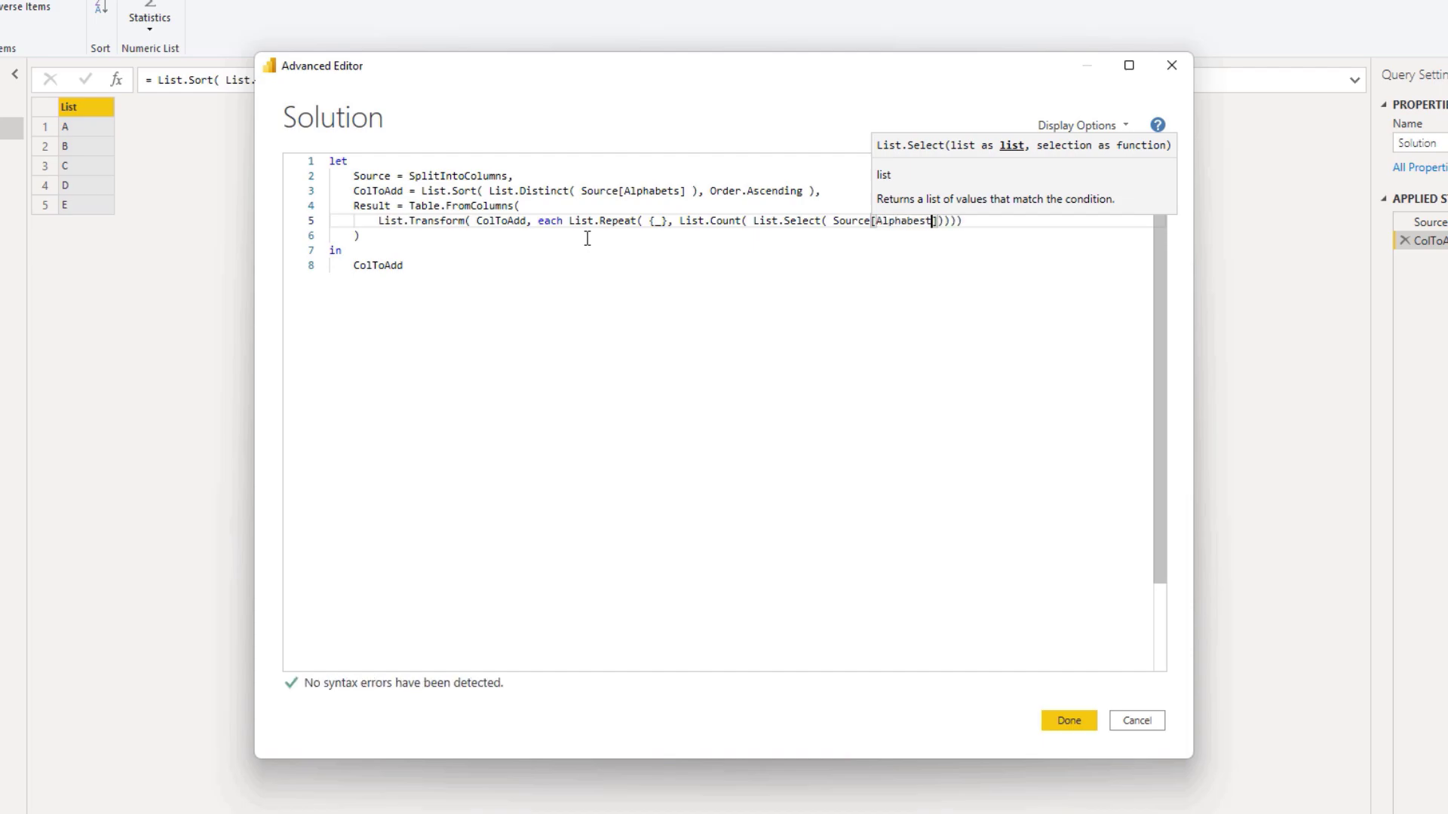
{"action": "key", "text": "BackSpace"}
{"action": "key", "text": "BackSpace"}
{"action": "type", "text": "ts"}
{"action": "key", "text": "Right"}
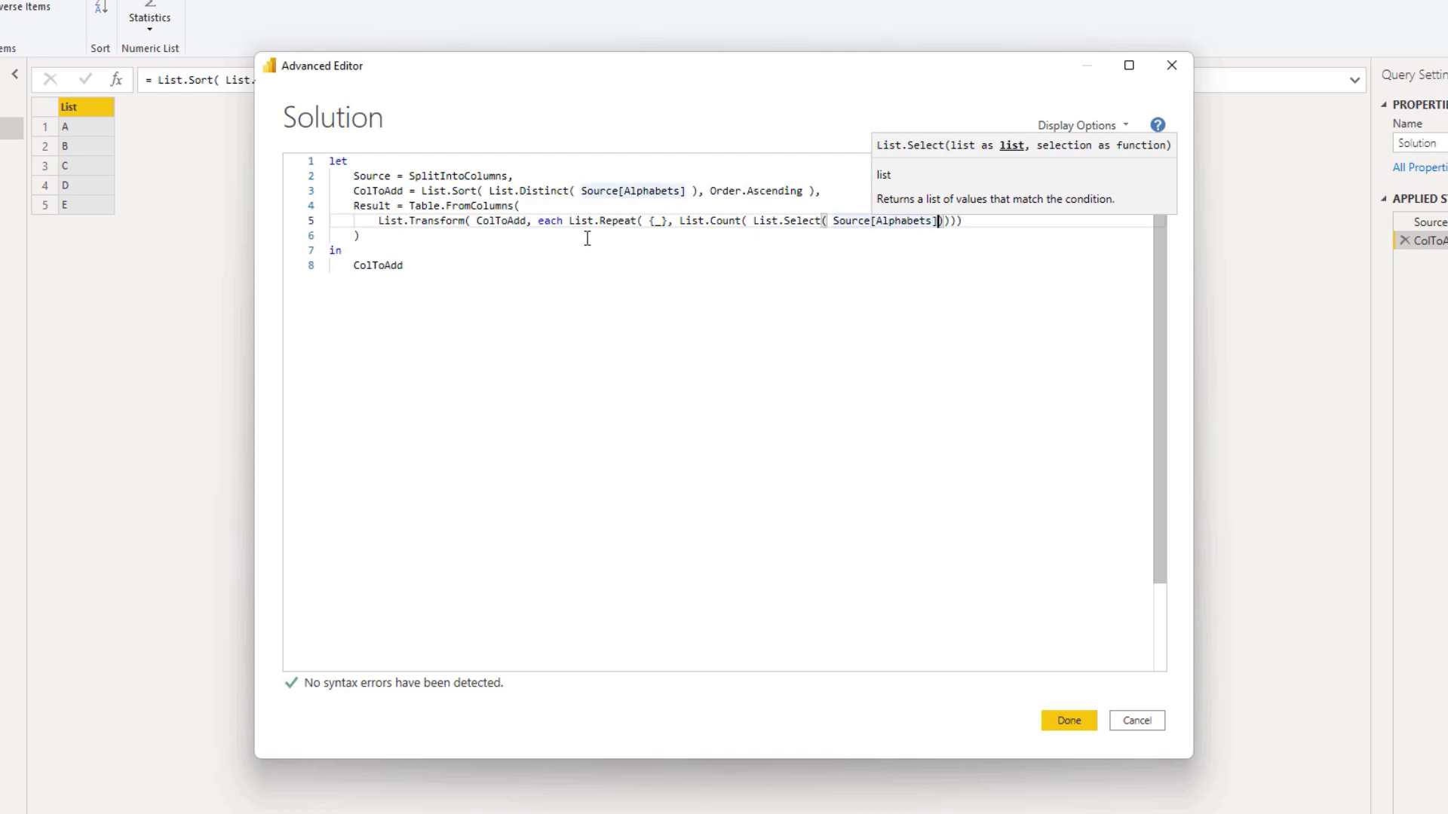
{"action": "type", "text": ", "}
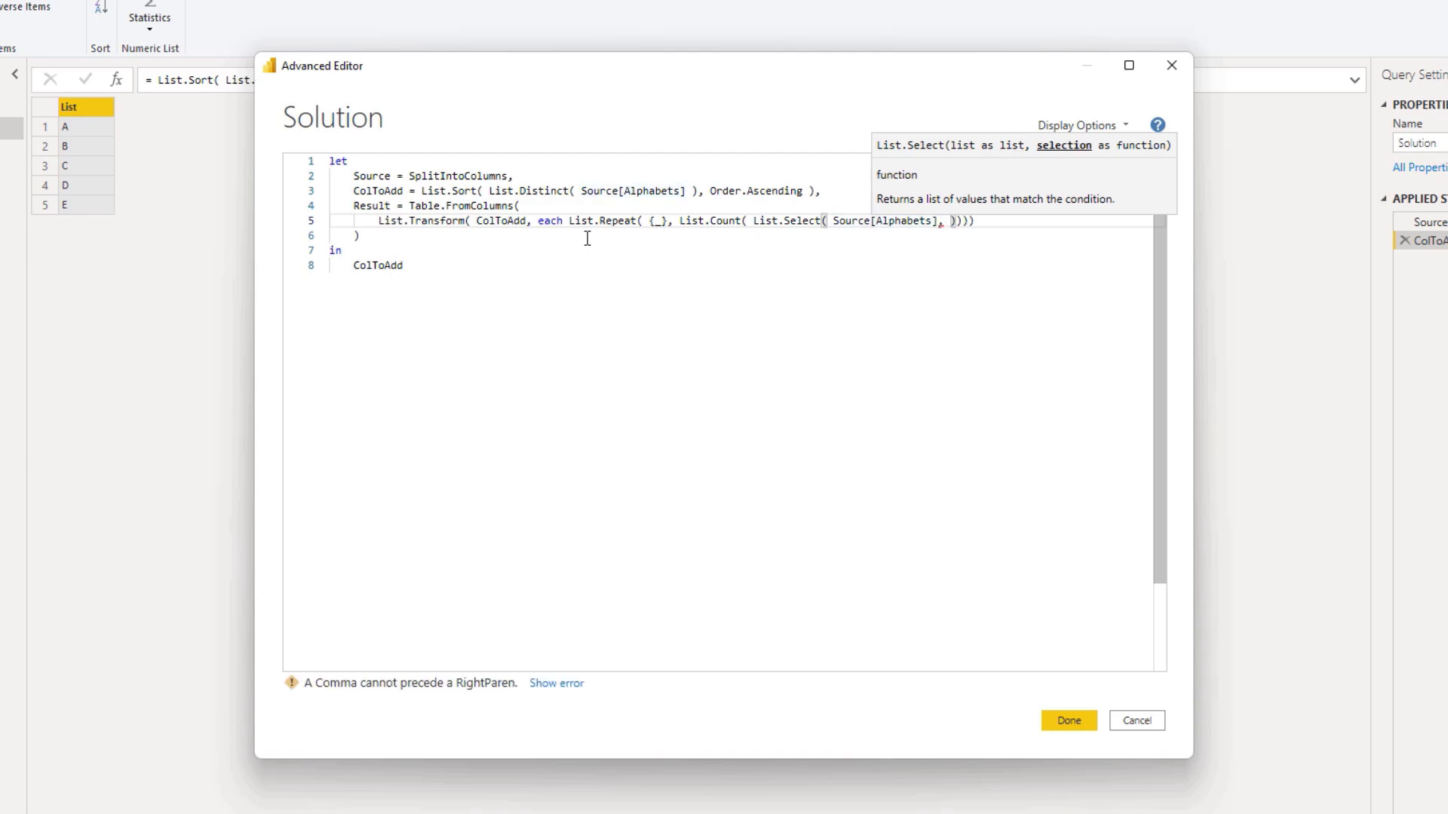
{"action": "type", "text": "("}
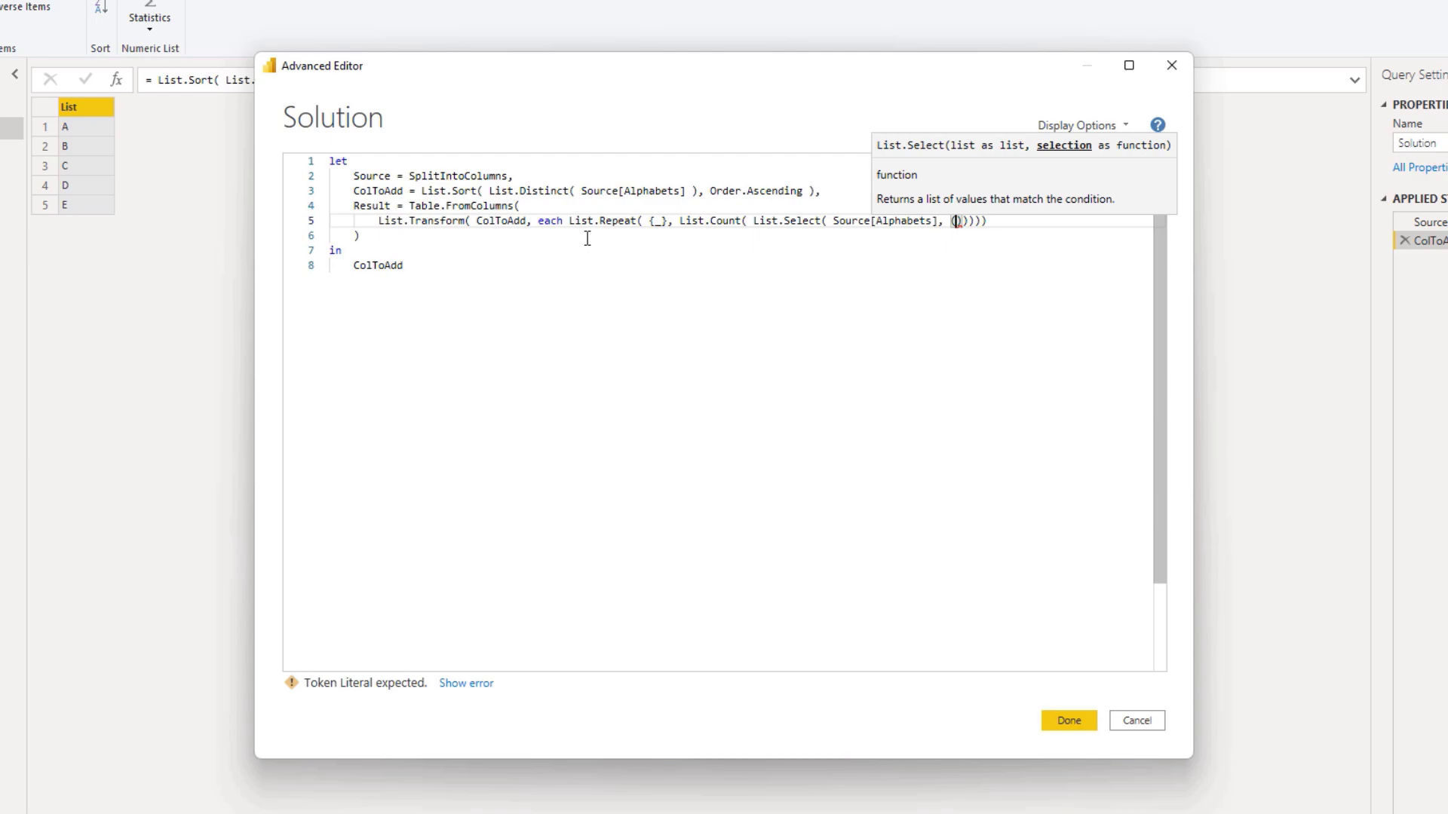
{"action": "type", "text": "x)=>"}
{"action": "type", "text": "x=_"}
{"action": "key", "text": "Right"}
{"action": "key", "text": "Right"}
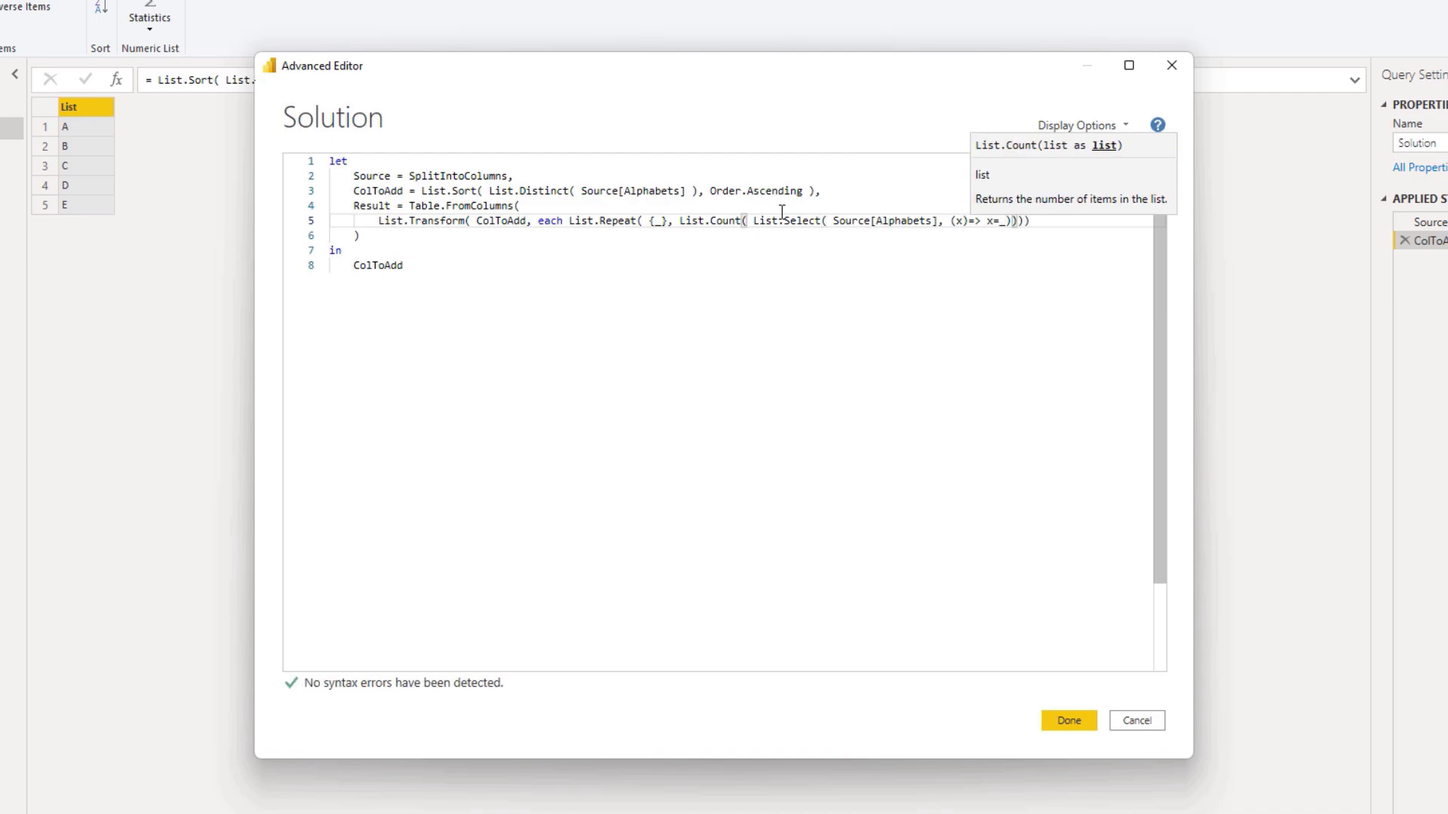
{"action": "key", "text": "Right"}
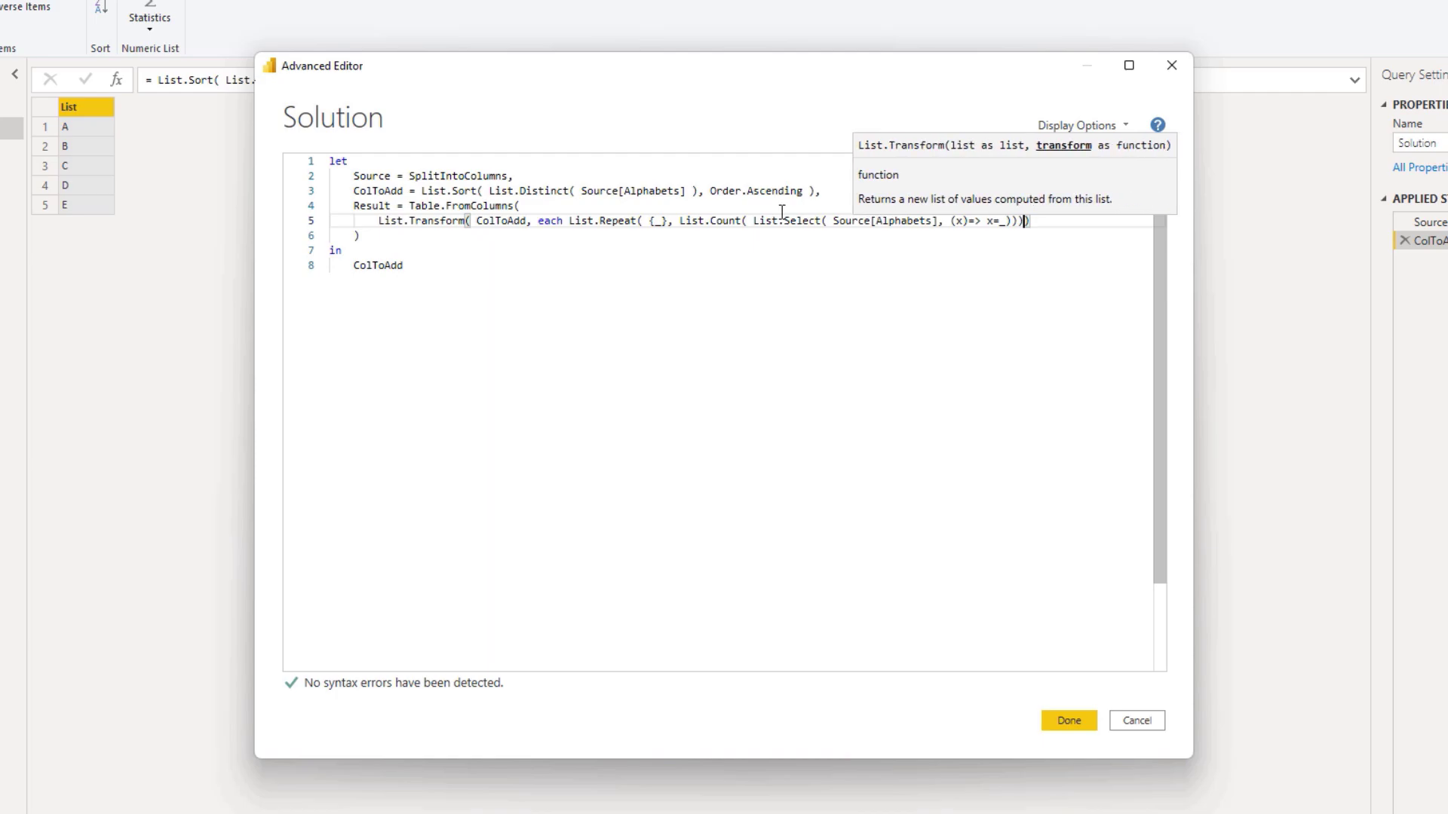
{"action": "key", "text": "Right"}
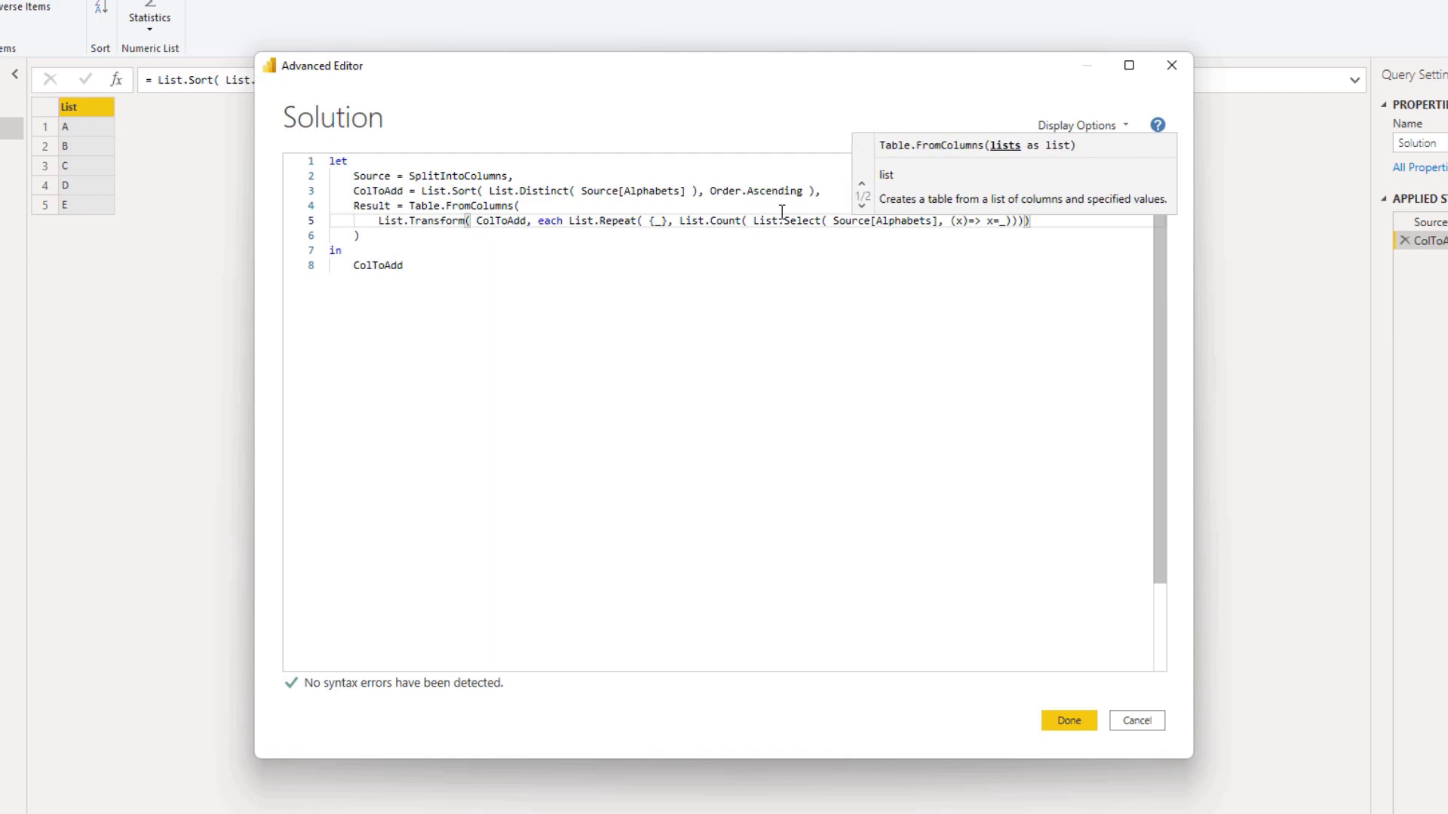
- Pass ColToAdd as Table.FromColumns' second argument for the column names
{"action": "type", "text": ","}
{"action": "key", "text": "Return"}
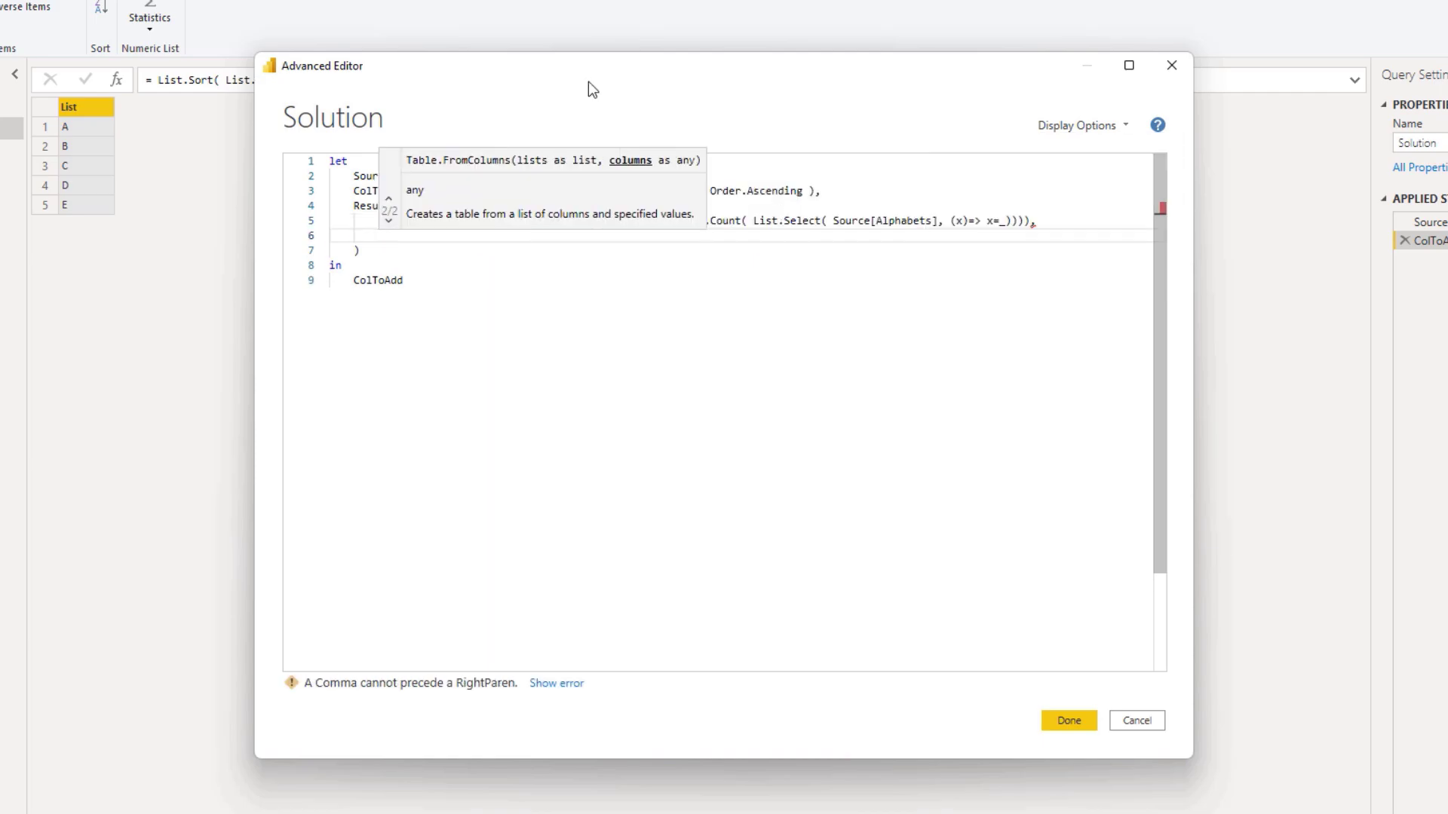
{"action": "double_click", "coordinate": [357, 191]}
{"action": "key", "text": "ctrl+c"}
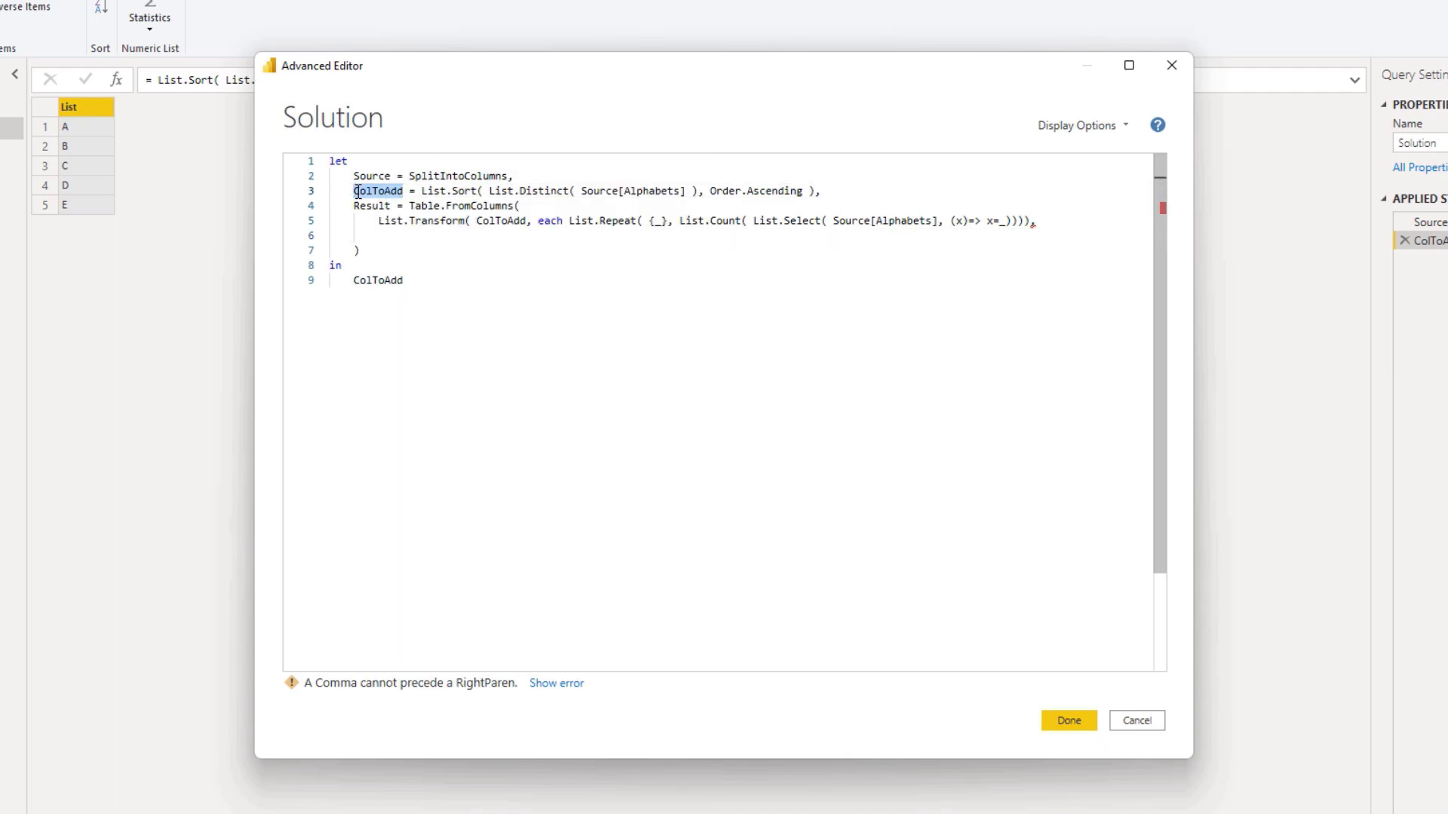
{"action": "left_click", "coordinate": [406, 243]}
{"action": "left_click", "coordinate": [402, 236]}
{"action": "key", "text": "ctrl+v"}
{"action": "left_click", "coordinate": [368, 250]}
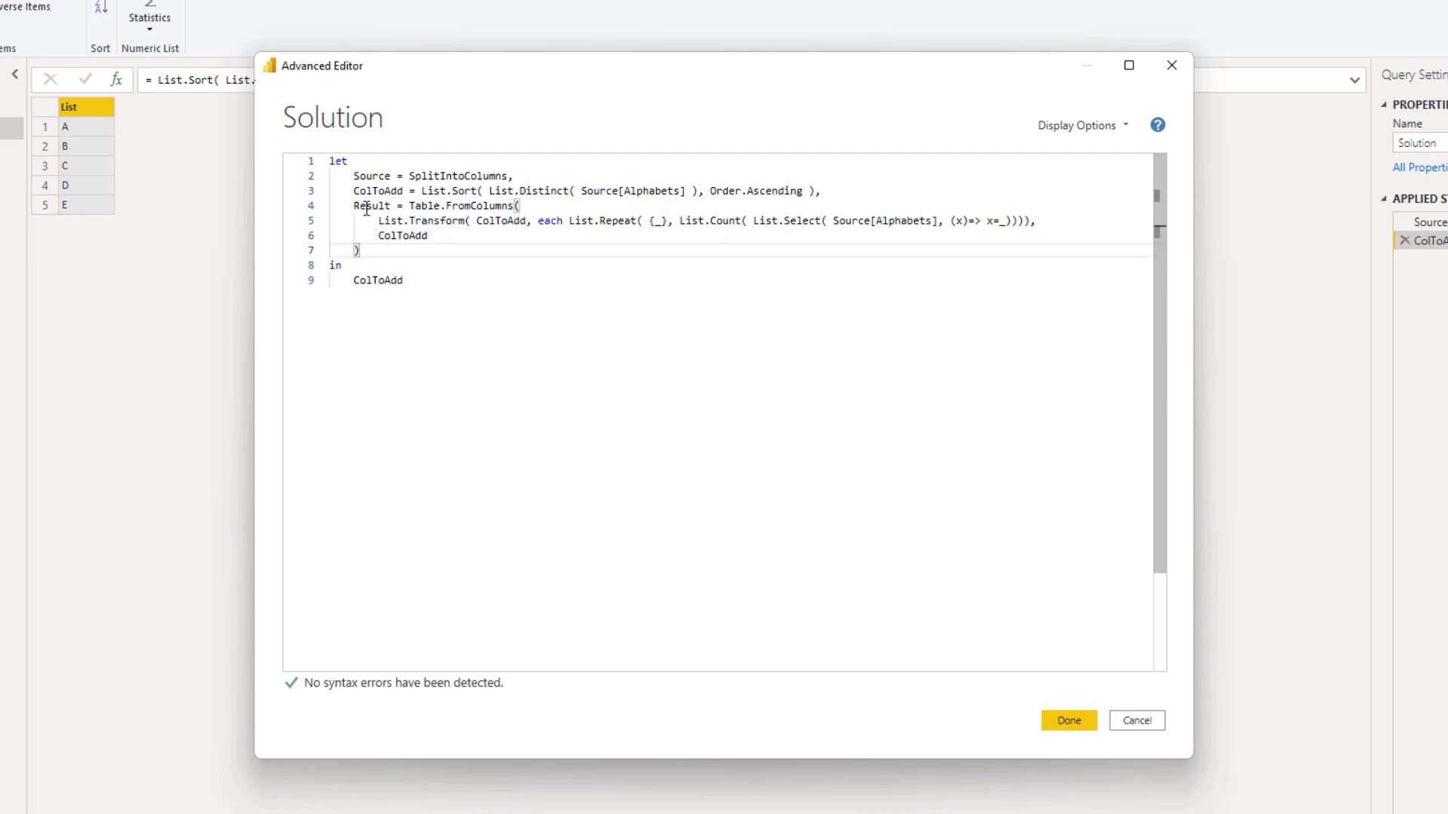
- Make the query return Result instead of ColToAdd and apply the code
{"action": "double_click", "coordinate": [367, 207]}
{"action": "key", "text": "ctrl+c"}
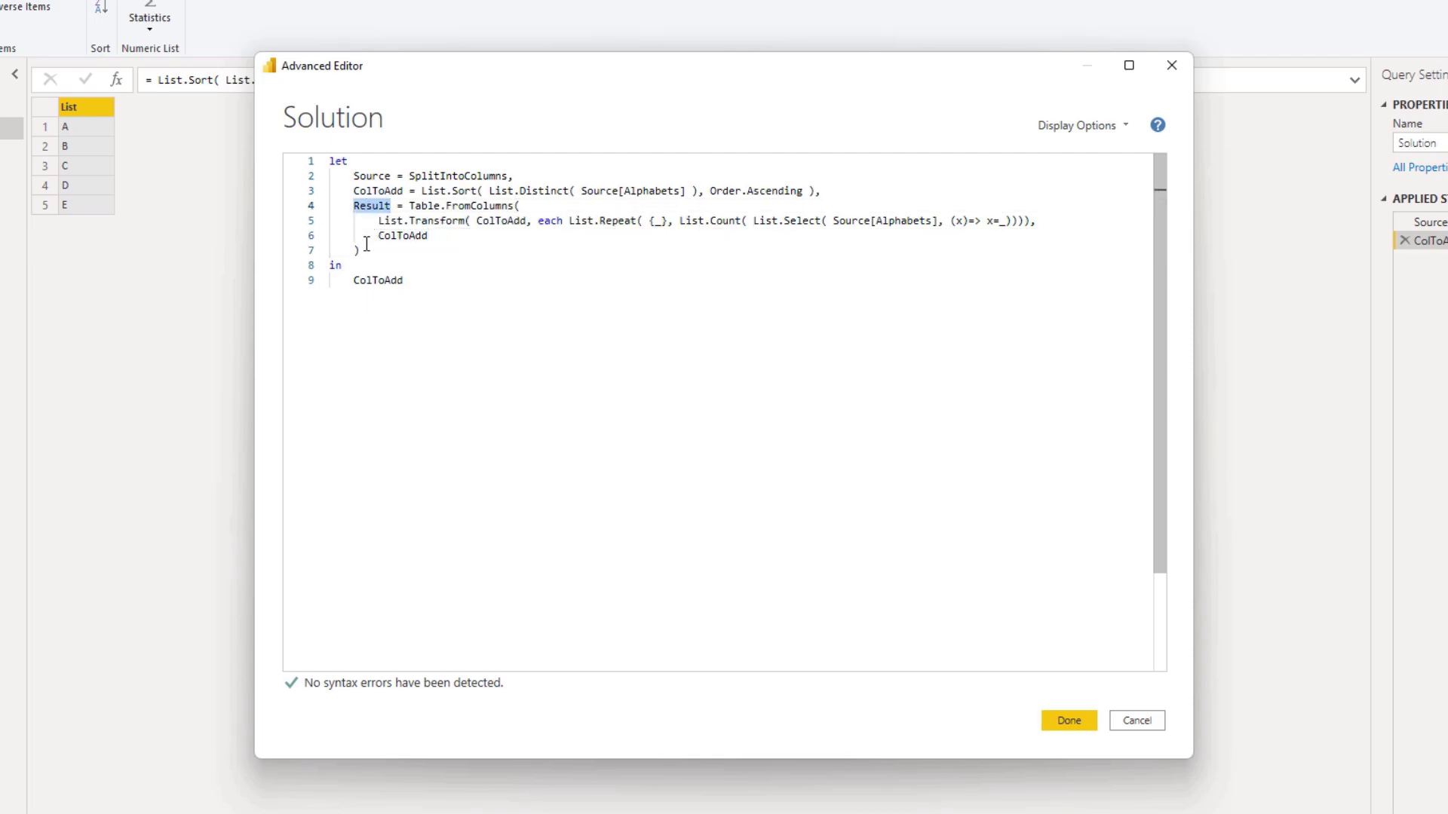
{"action": "double_click", "coordinate": [372, 281]}
{"action": "key", "text": "ctrl+v"}
{"action": "left_click", "coordinate": [1063, 719]}
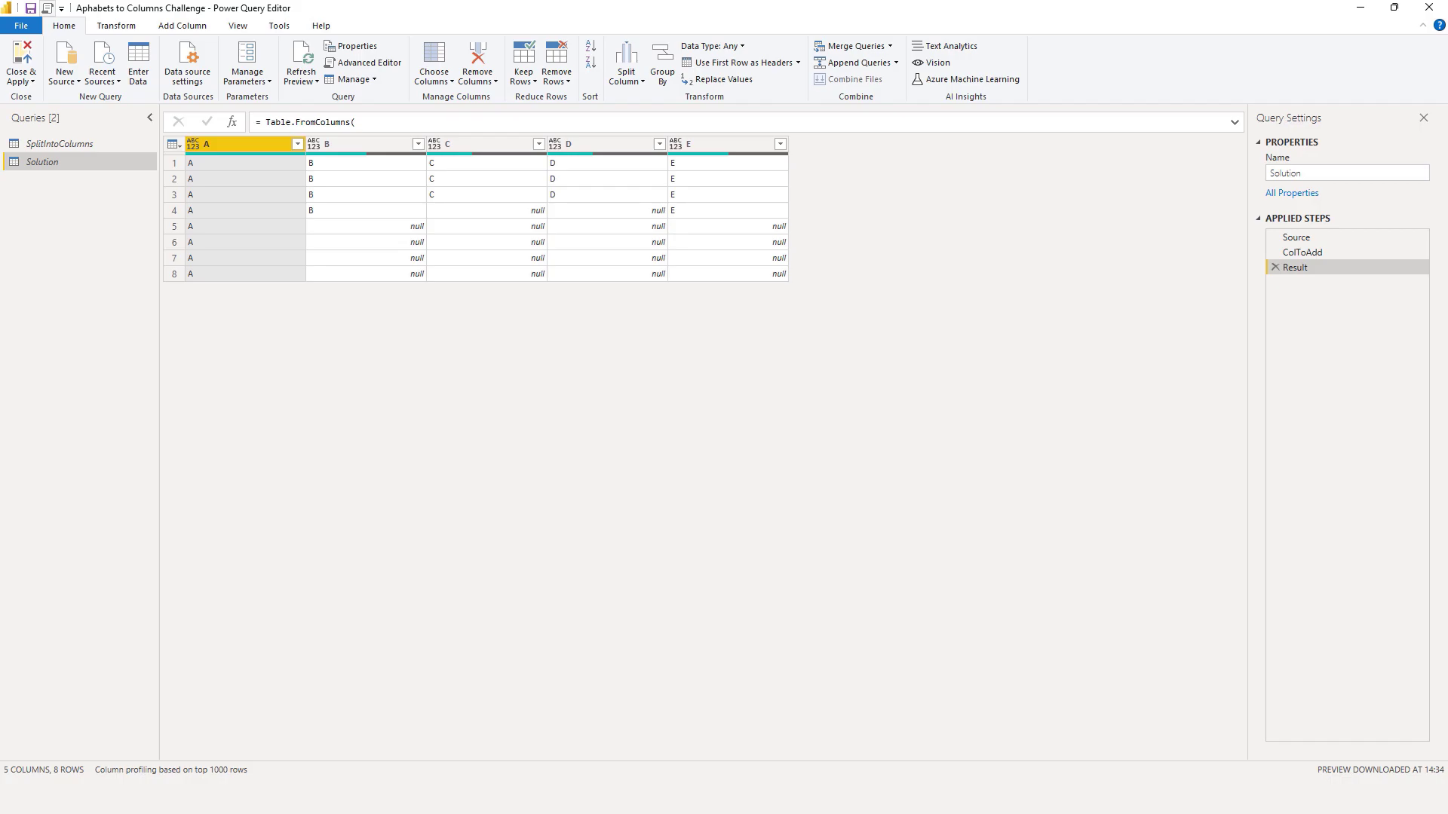
- Duplicate the Solution query and name the copy Solution2
{"action": "right_click", "coordinate": [40, 160]}
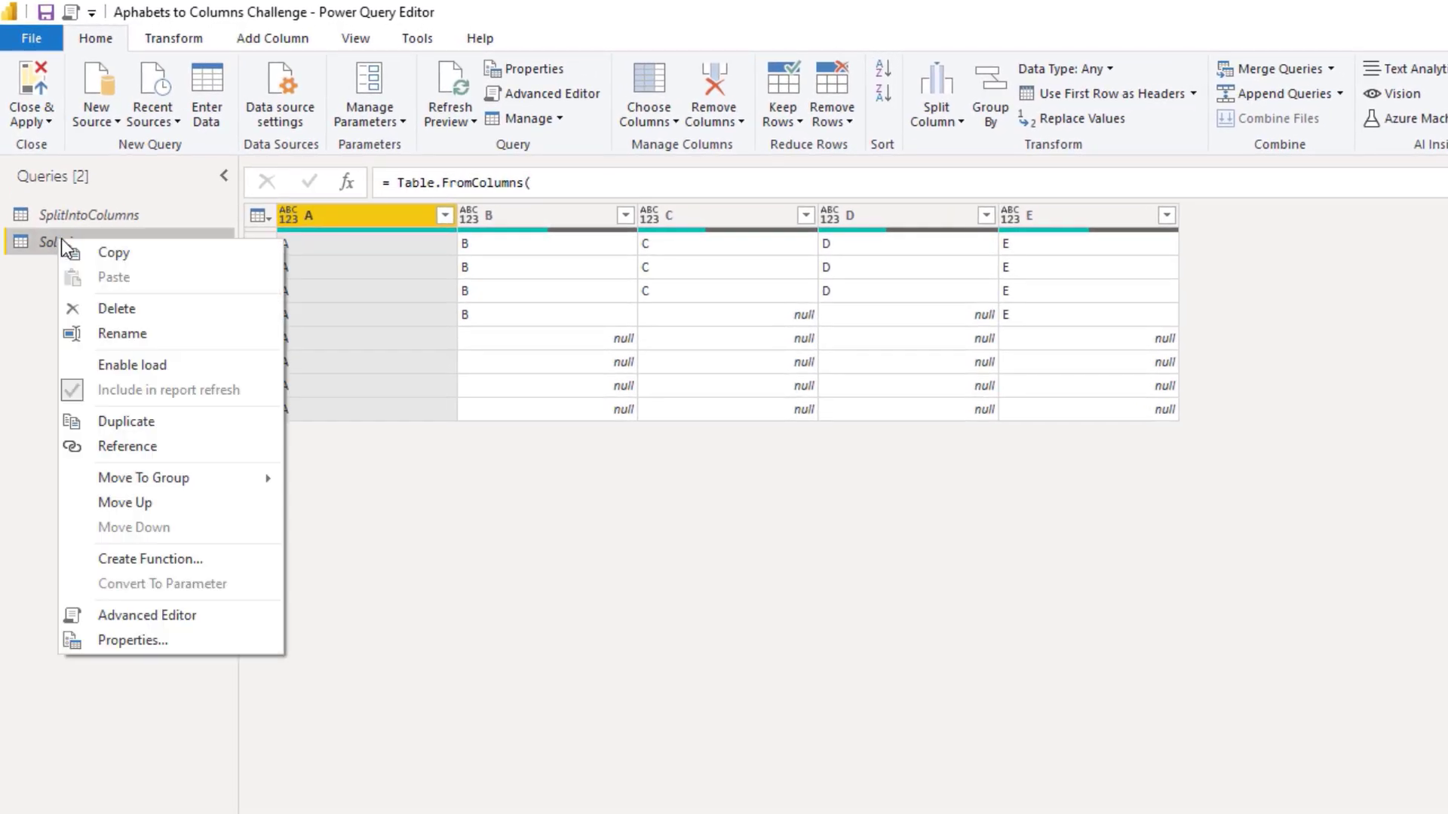
{"action": "left_click", "coordinate": [147, 420]}
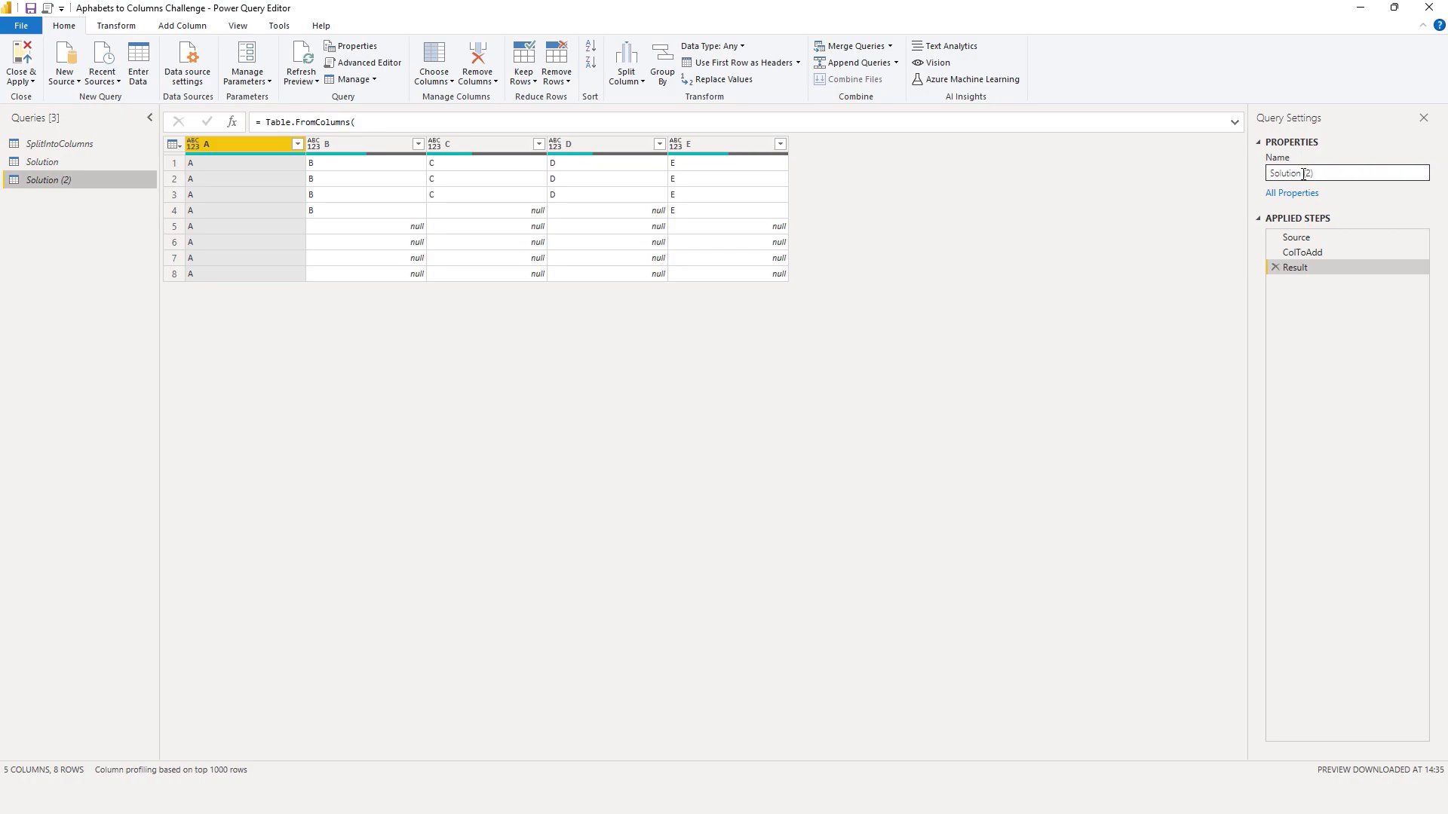
{"action": "left_click_drag", "start_coordinate": [1303, 175], "coordinate": [1315, 176]}
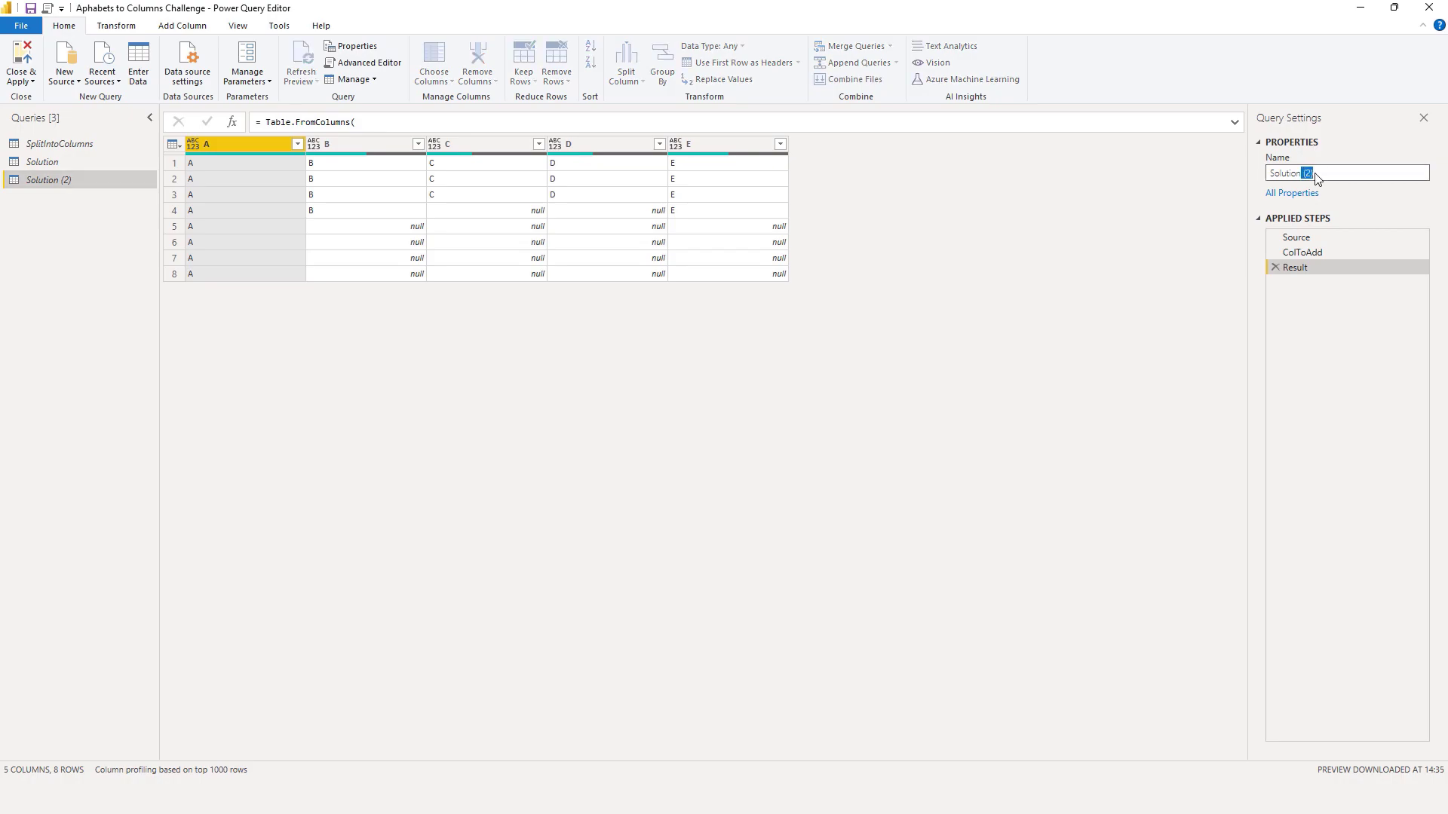
{"action": "type", "text": "2"}
{"action": "left_click", "coordinate": [1297, 299]}
- Delete the Result and ColToAdd steps from Solution2, leaving only Source
{"action": "left_click", "coordinate": [1274, 265]}
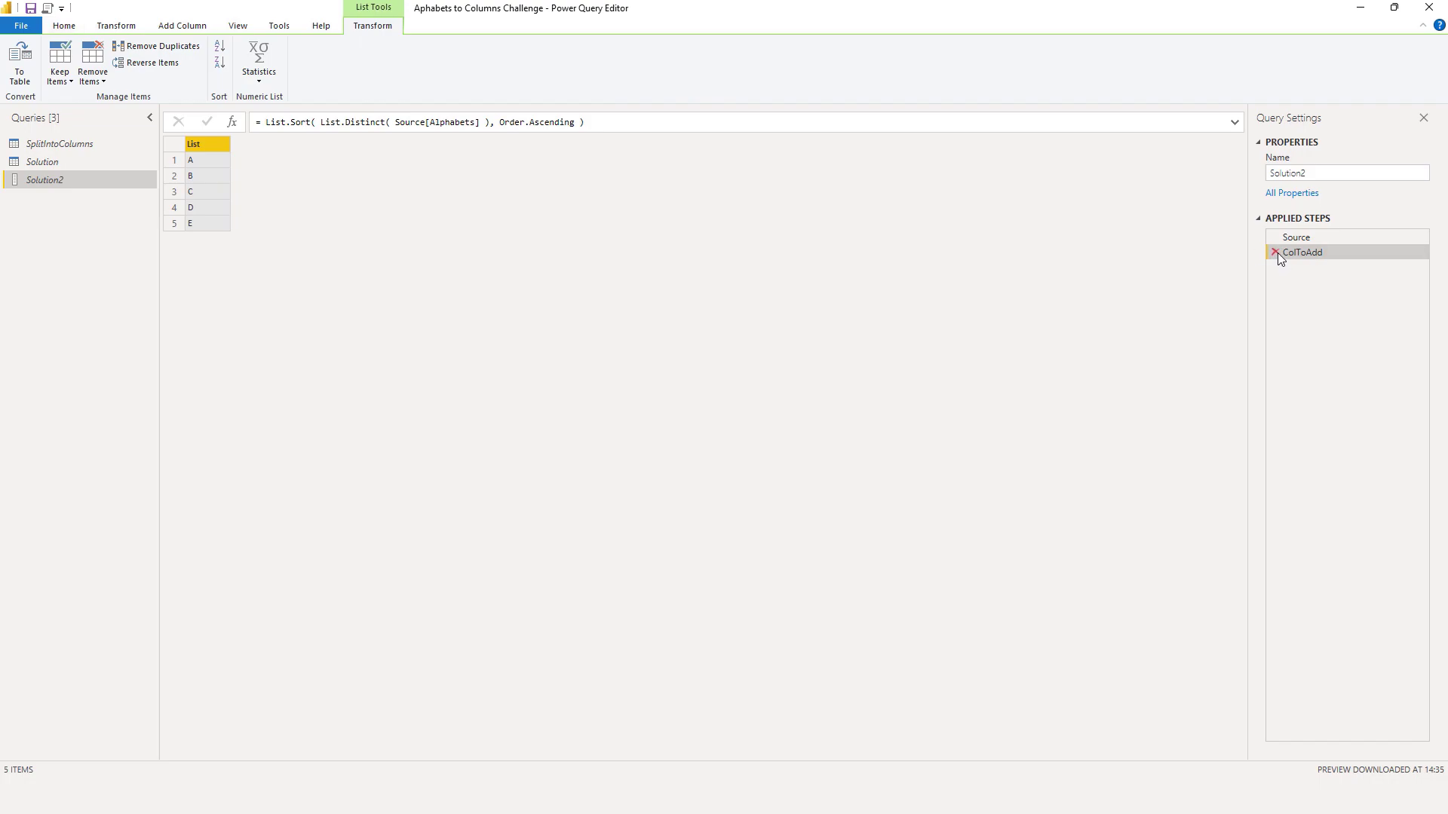
{"action": "left_click", "coordinate": [1275, 254]}
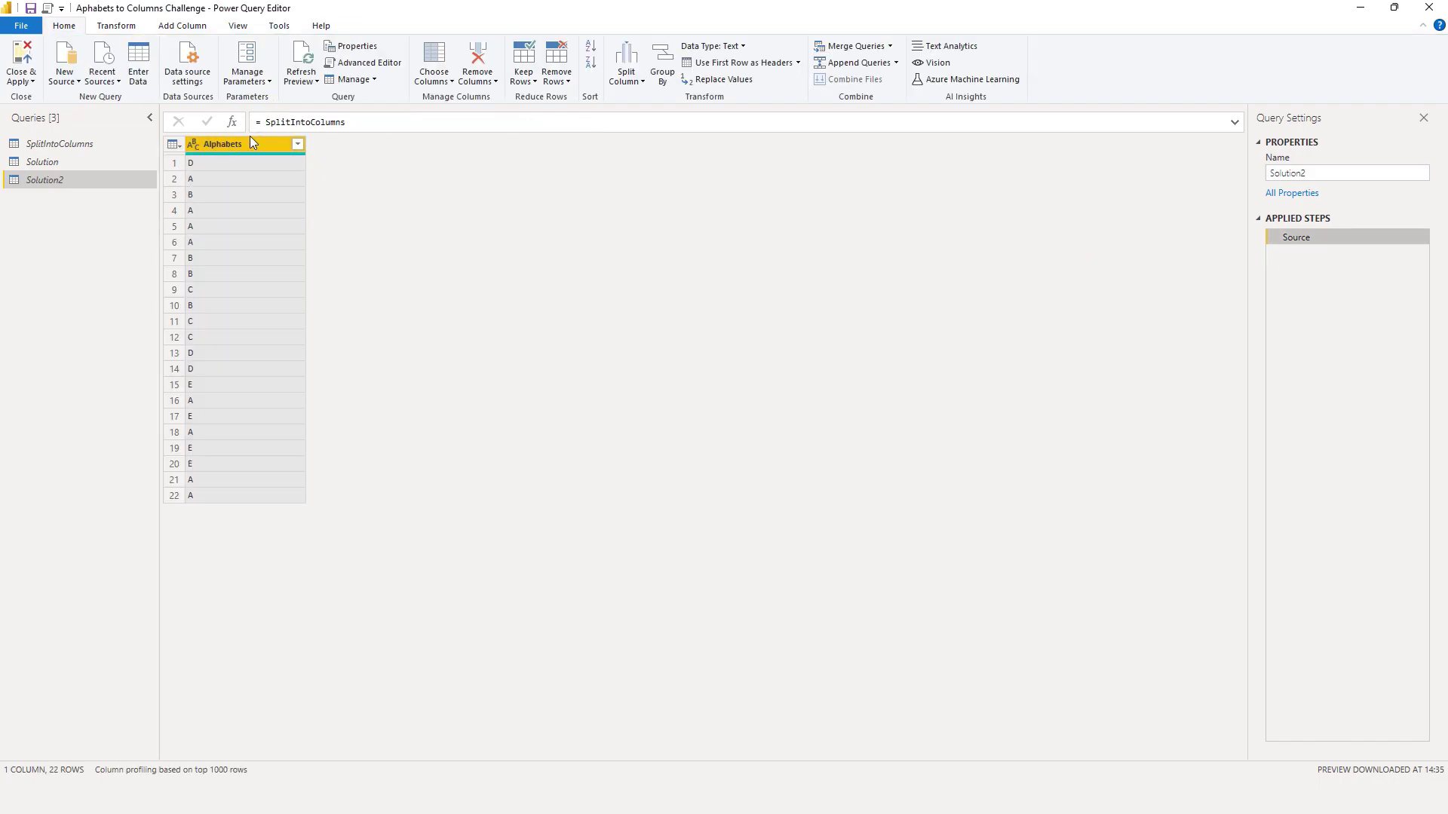
{"action": "left_click", "coordinate": [662, 66]}
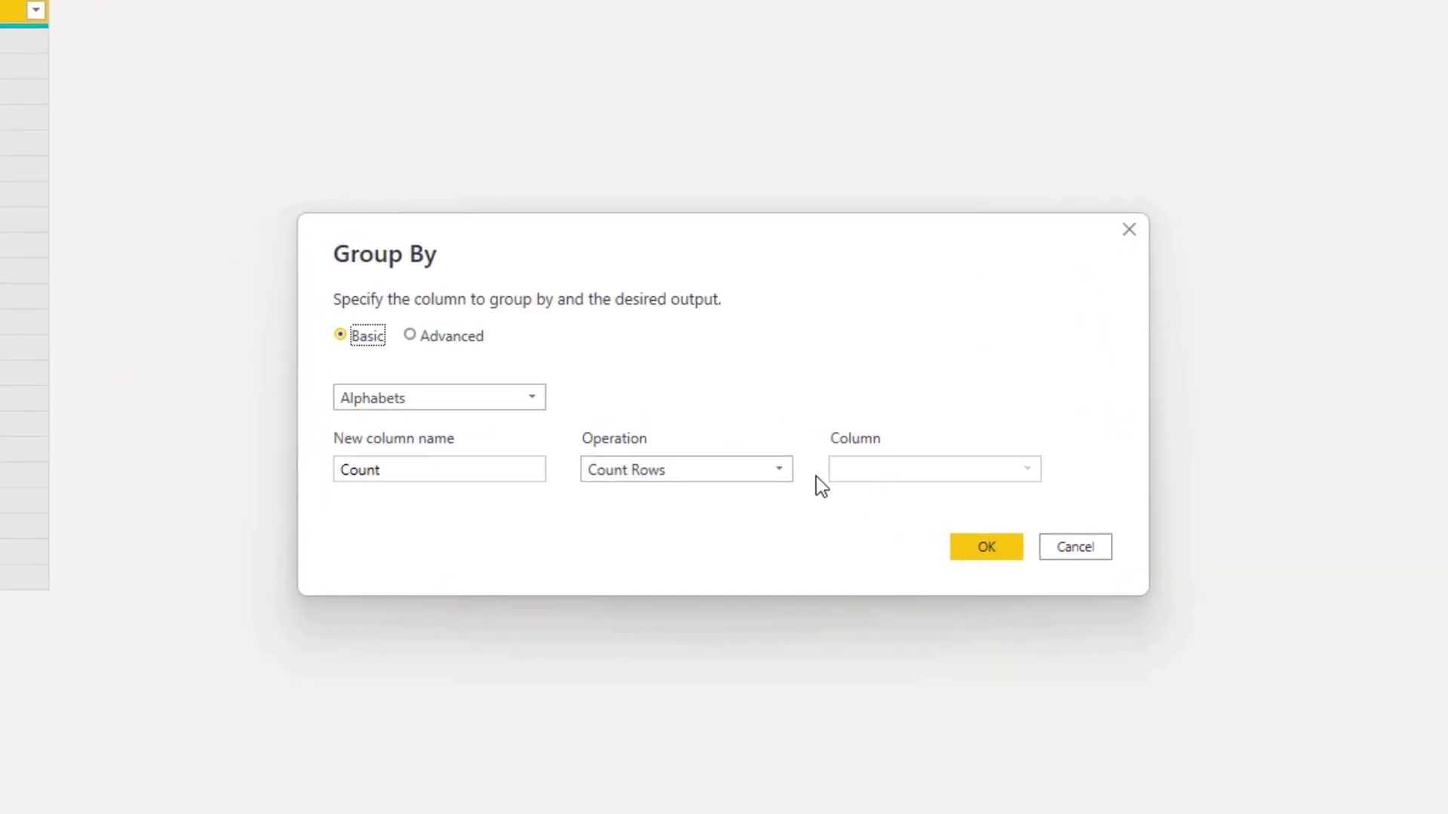
- Group Solution2 by Alphabets using All Rows into a new column named lst
{"action": "left_click", "coordinate": [779, 468]}
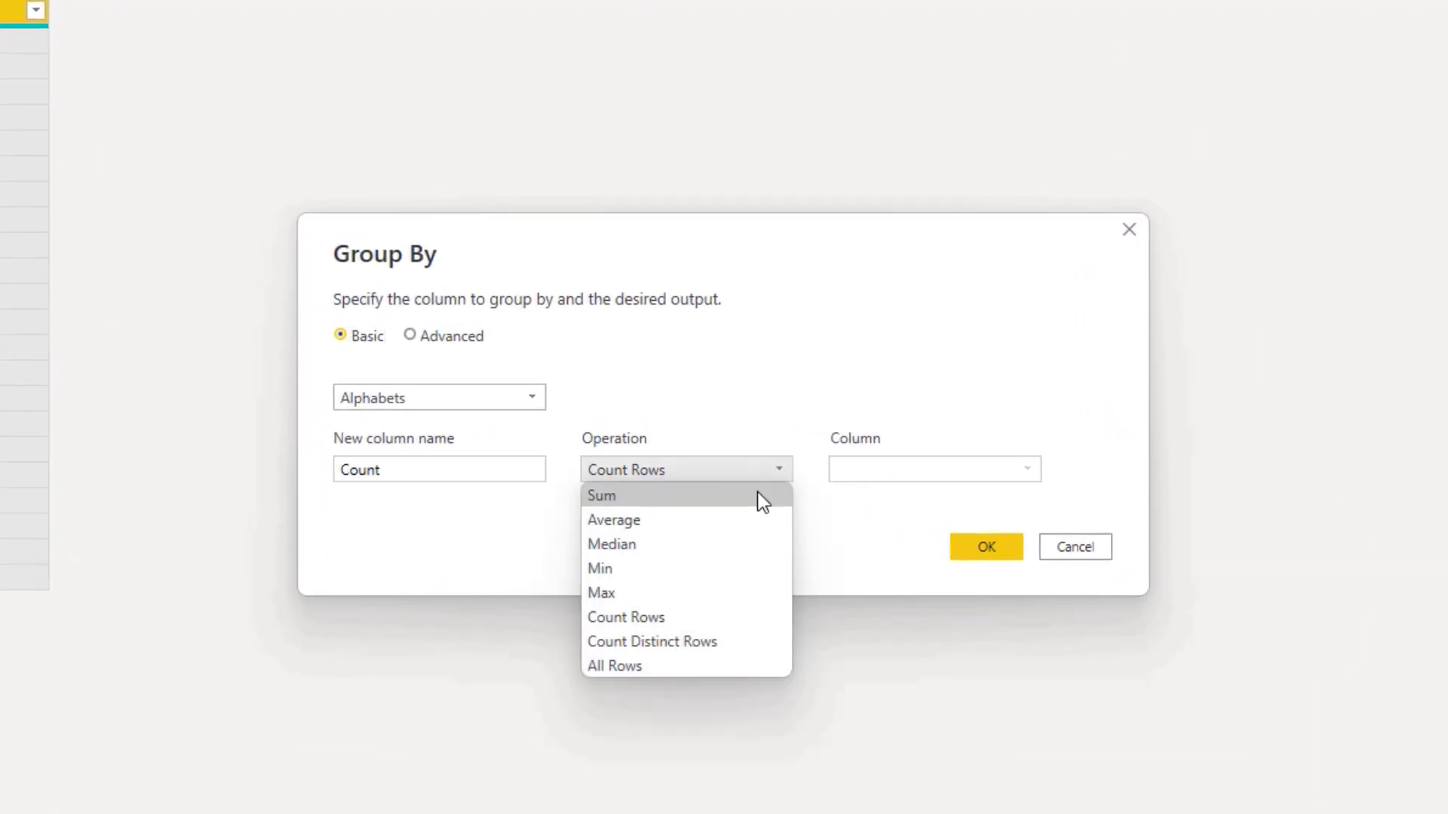
{"action": "left_click", "coordinate": [644, 667]}
{"action": "left_click_drag", "start_coordinate": [377, 468], "coordinate": [277, 465]}
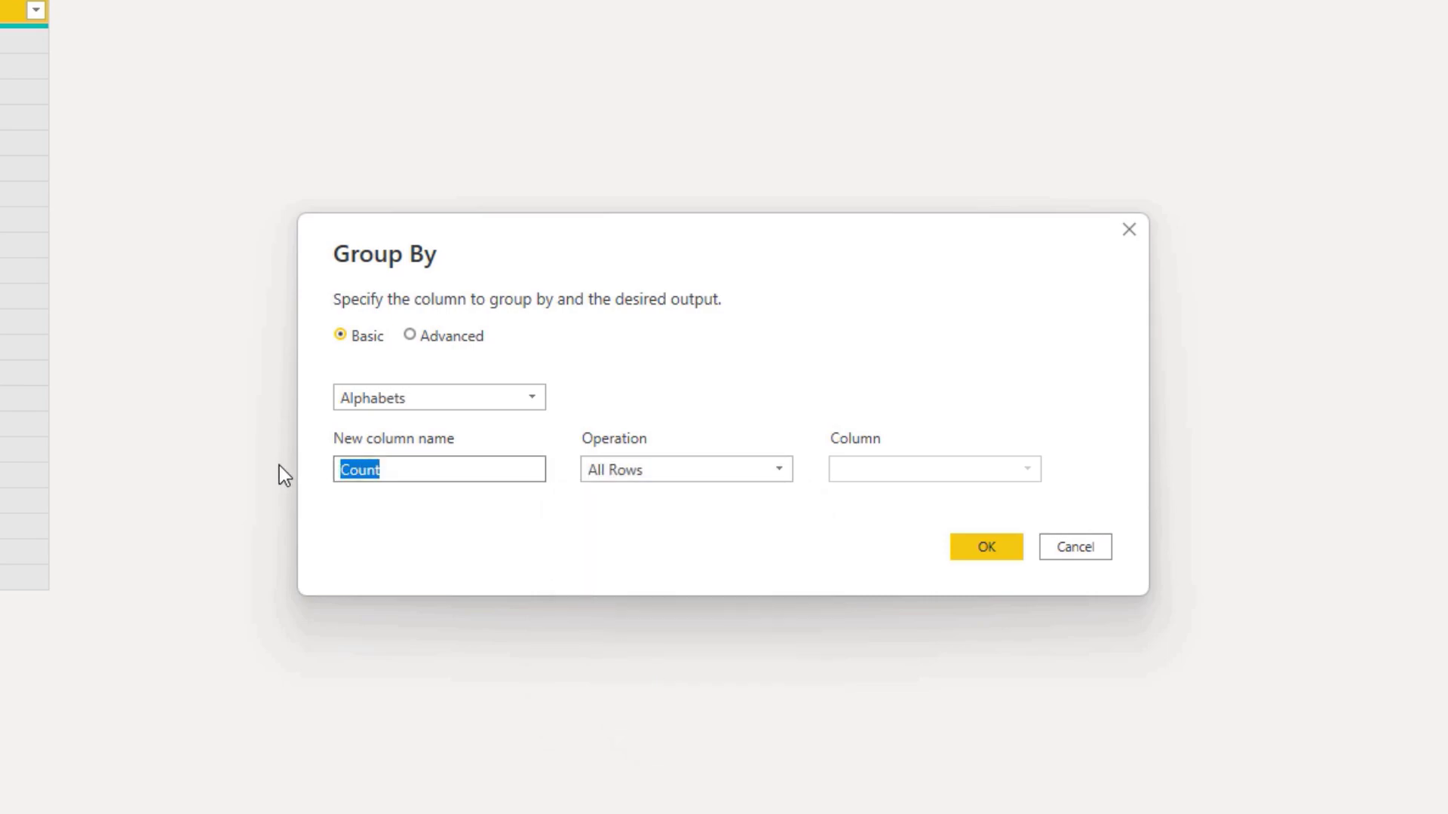
{"action": "type", "text": "lst"}
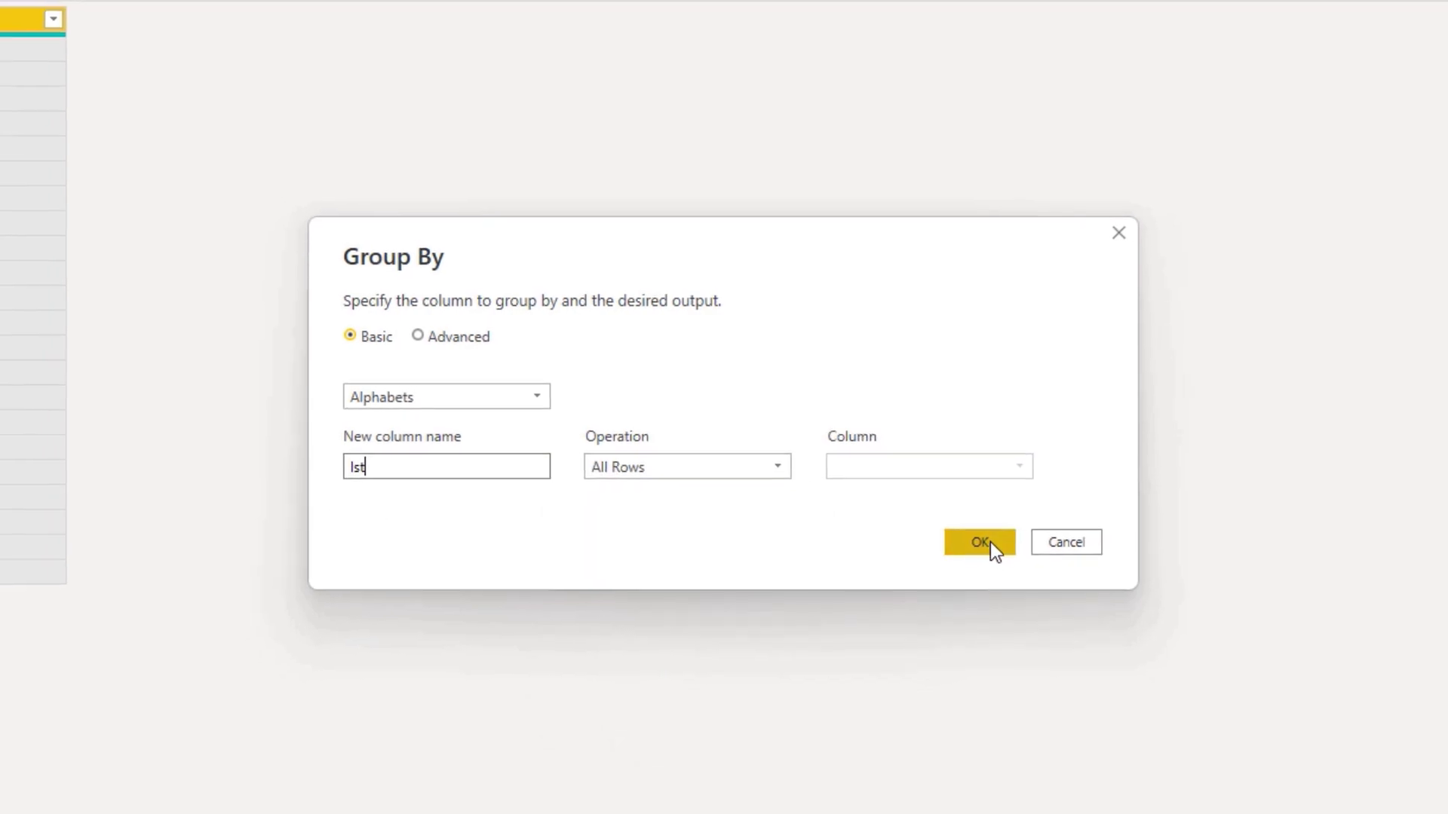
{"action": "left_click", "coordinate": [979, 543]}
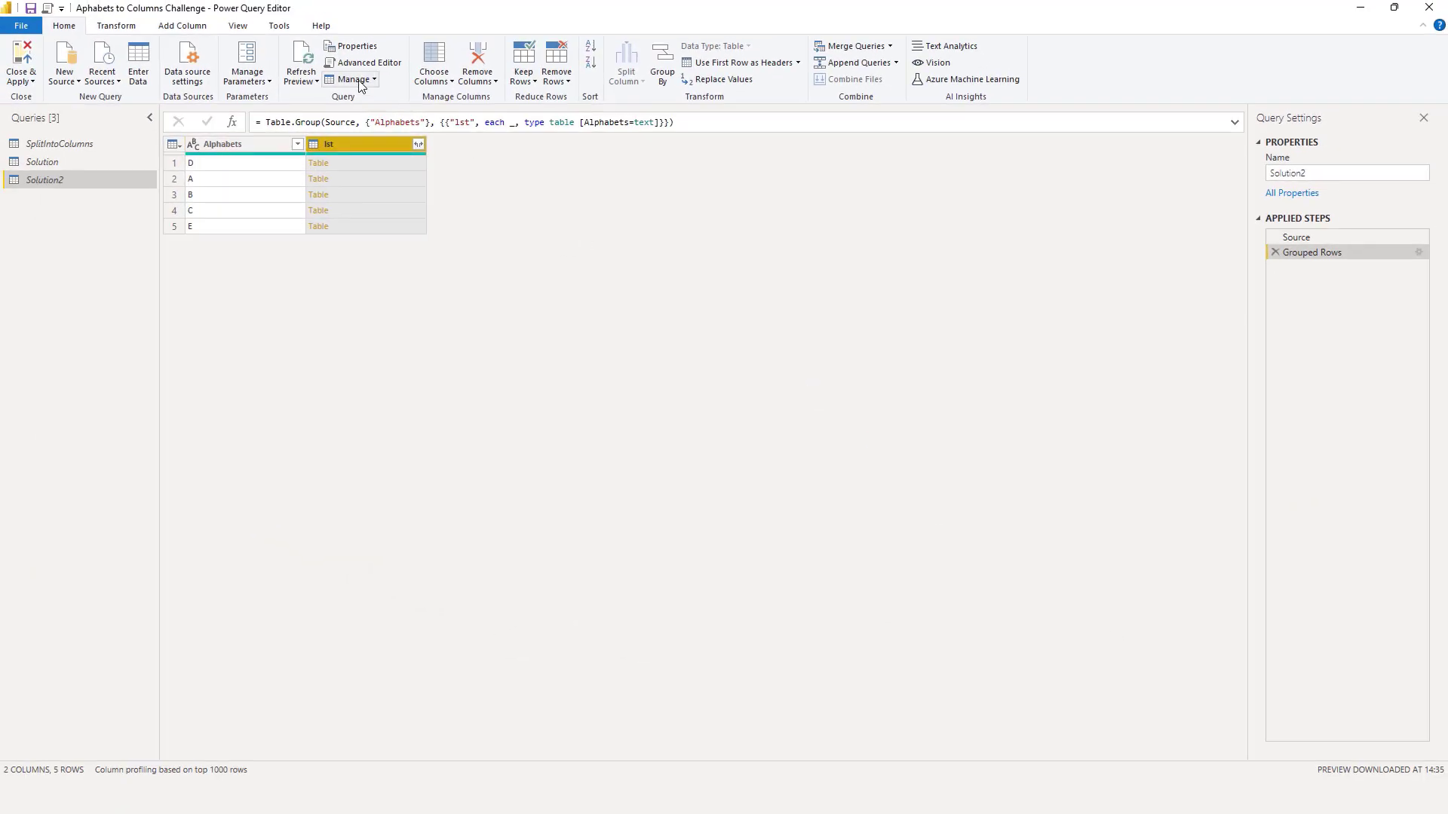
- Change the grouping formula to each [Alphabets] with type list, so lst holds lists
{"action": "left_click", "coordinate": [347, 162]}
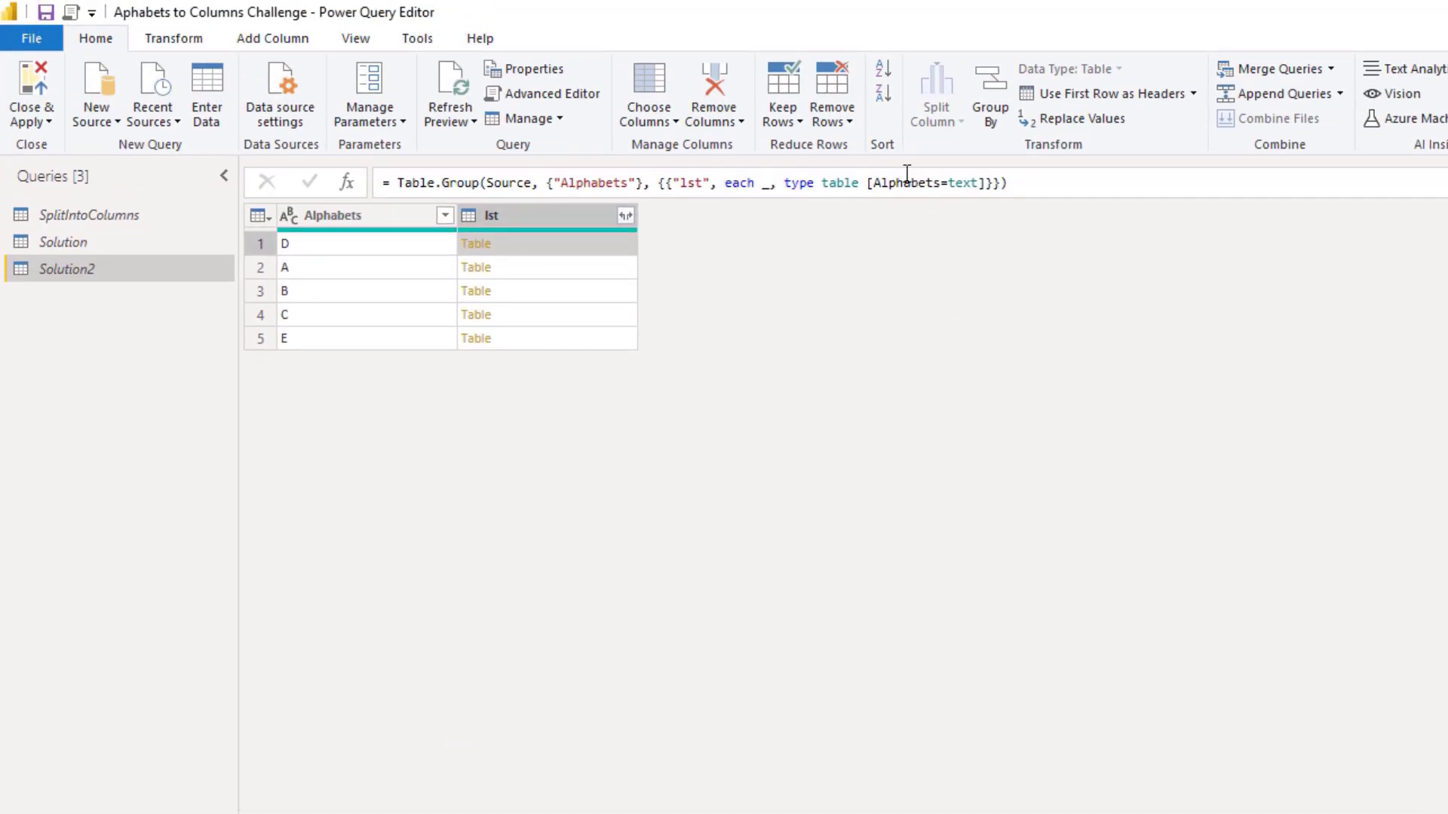
{"action": "double_click", "coordinate": [906, 182]}
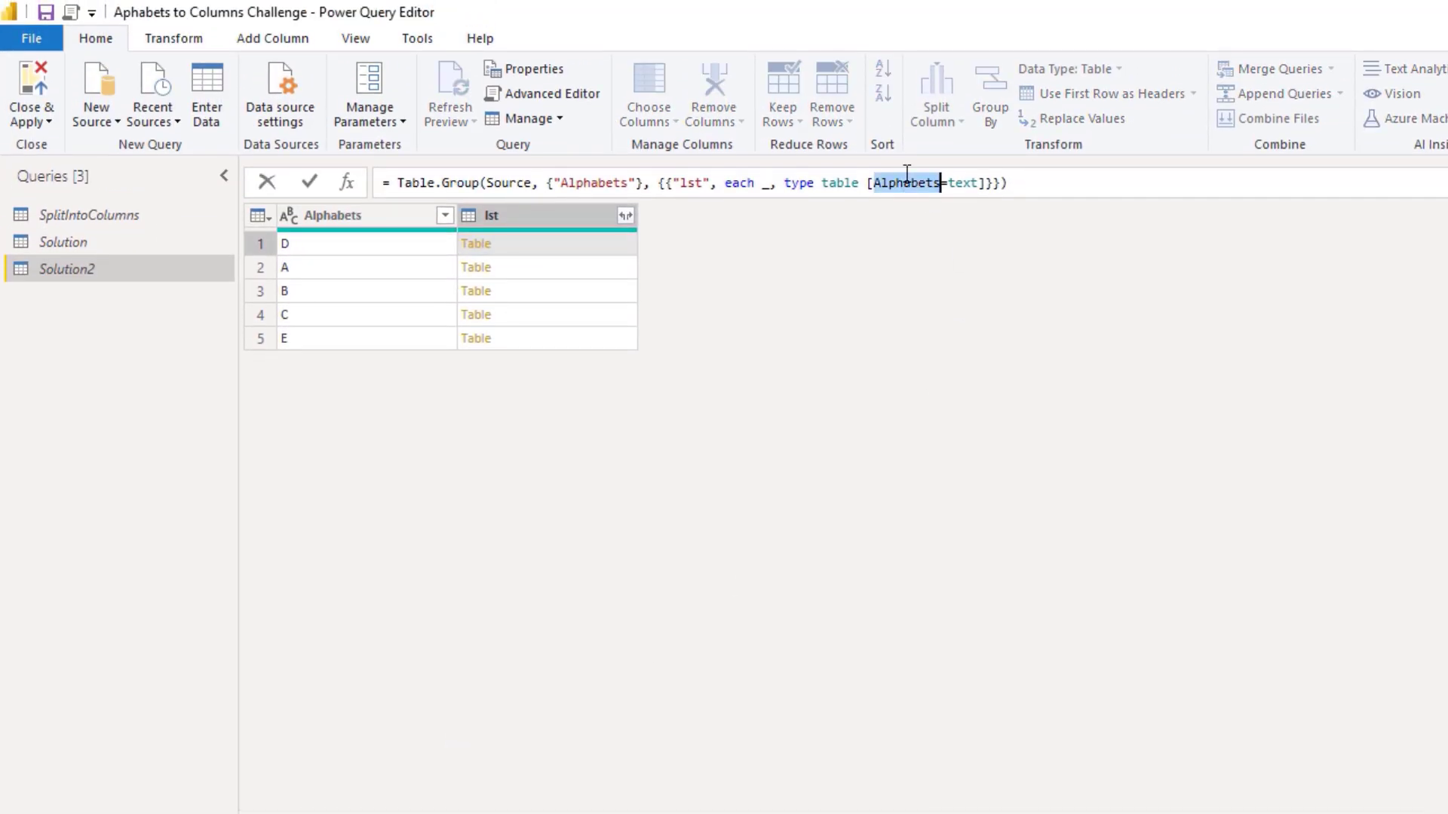
{"action": "double_click", "coordinate": [767, 182]}
{"action": "type", "text": "["}
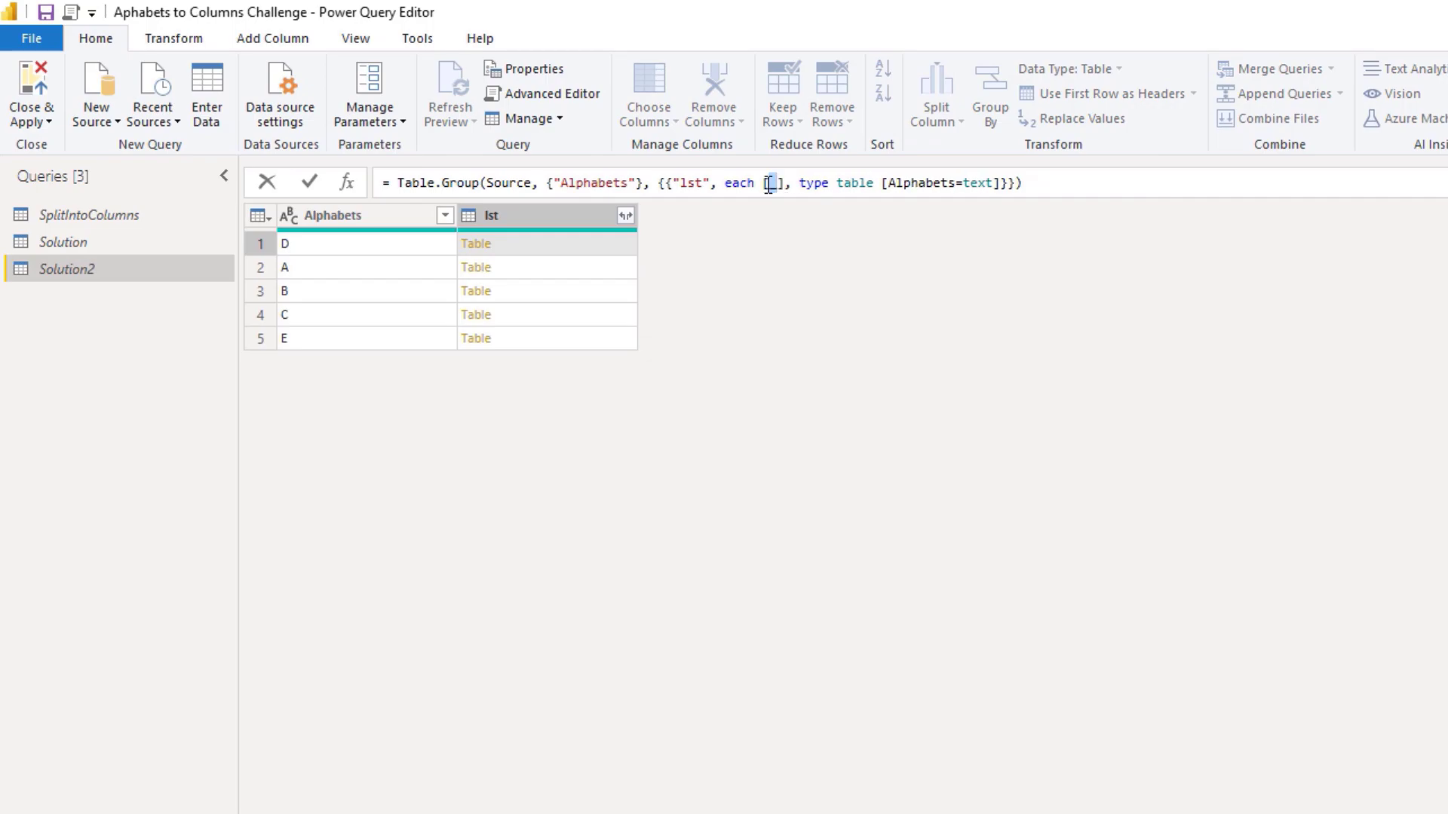
{"action": "type", "text": "Alphabets"}
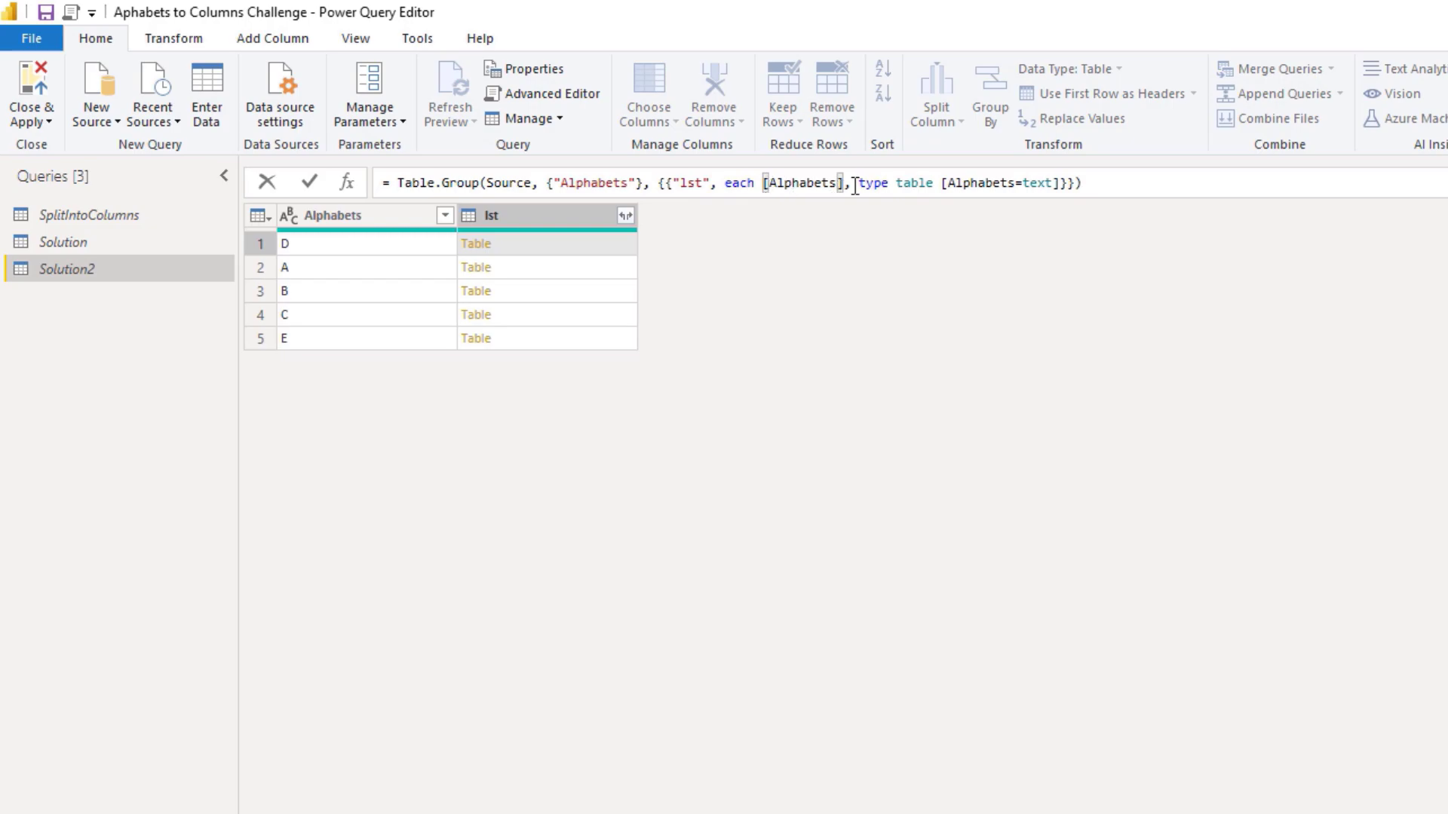
{"action": "left_click_drag", "start_coordinate": [896, 184], "coordinate": [1056, 183]}
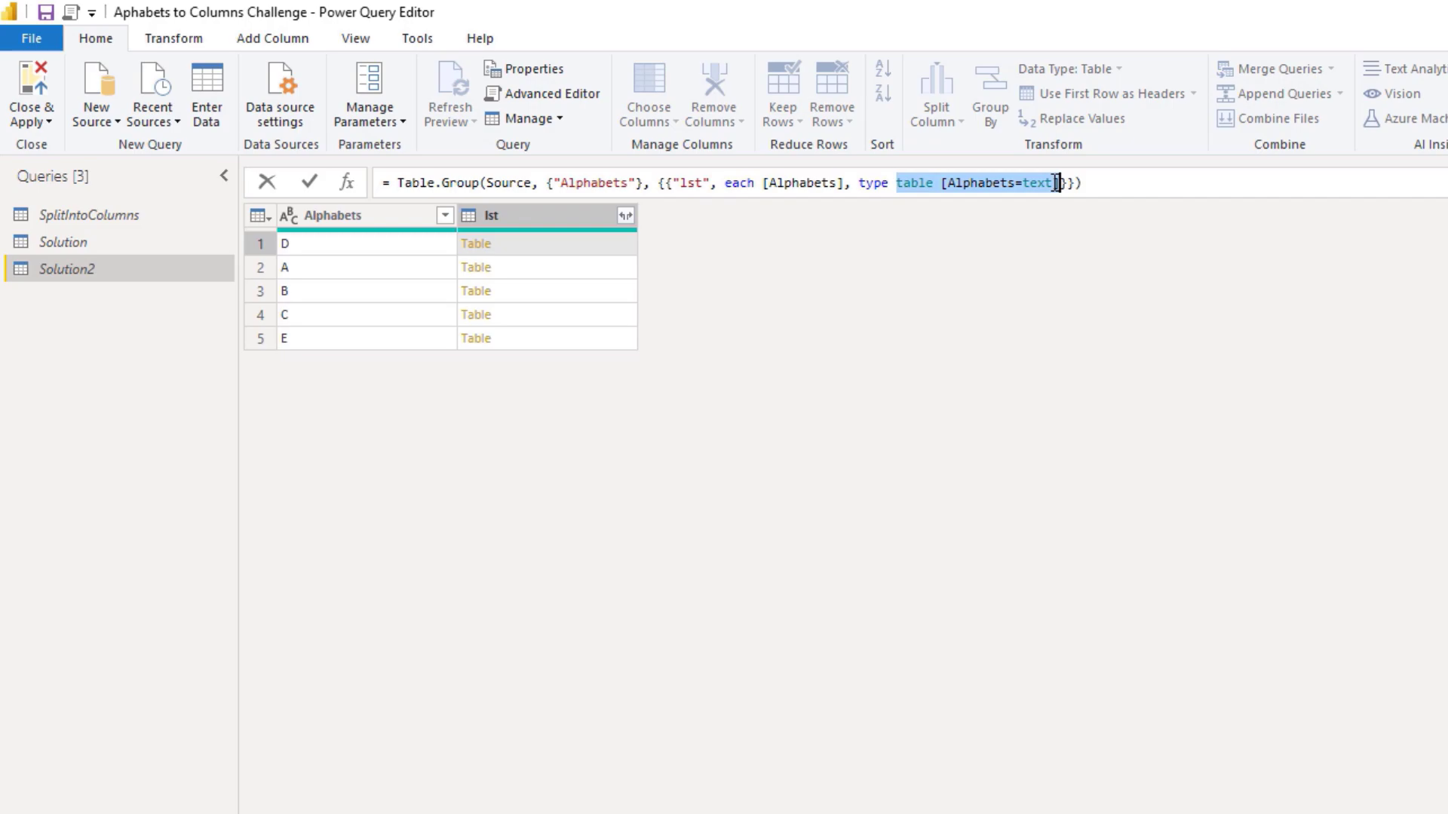
{"action": "type", "text": "list"}
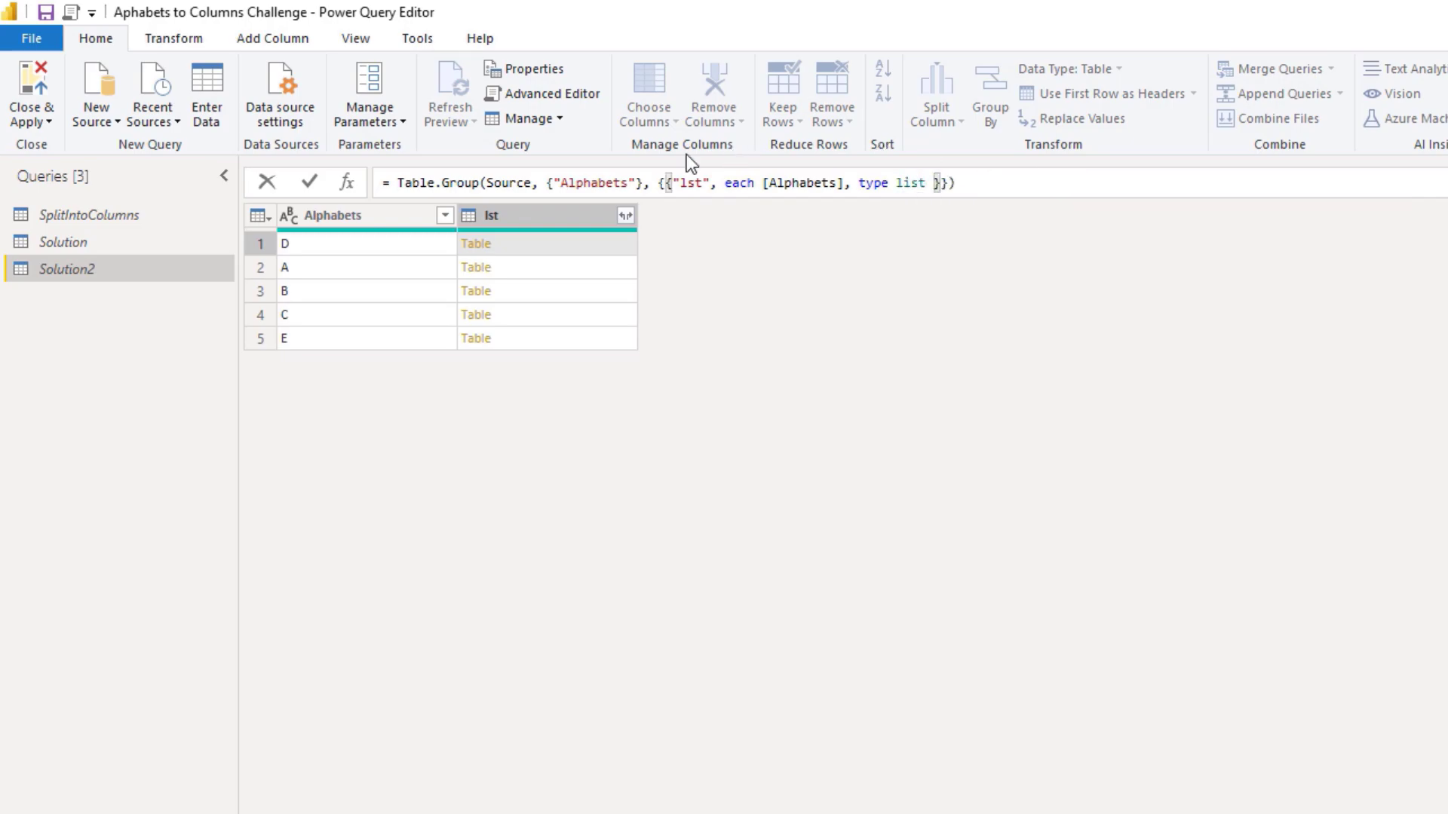
{"action": "left_click", "coordinate": [309, 182]}
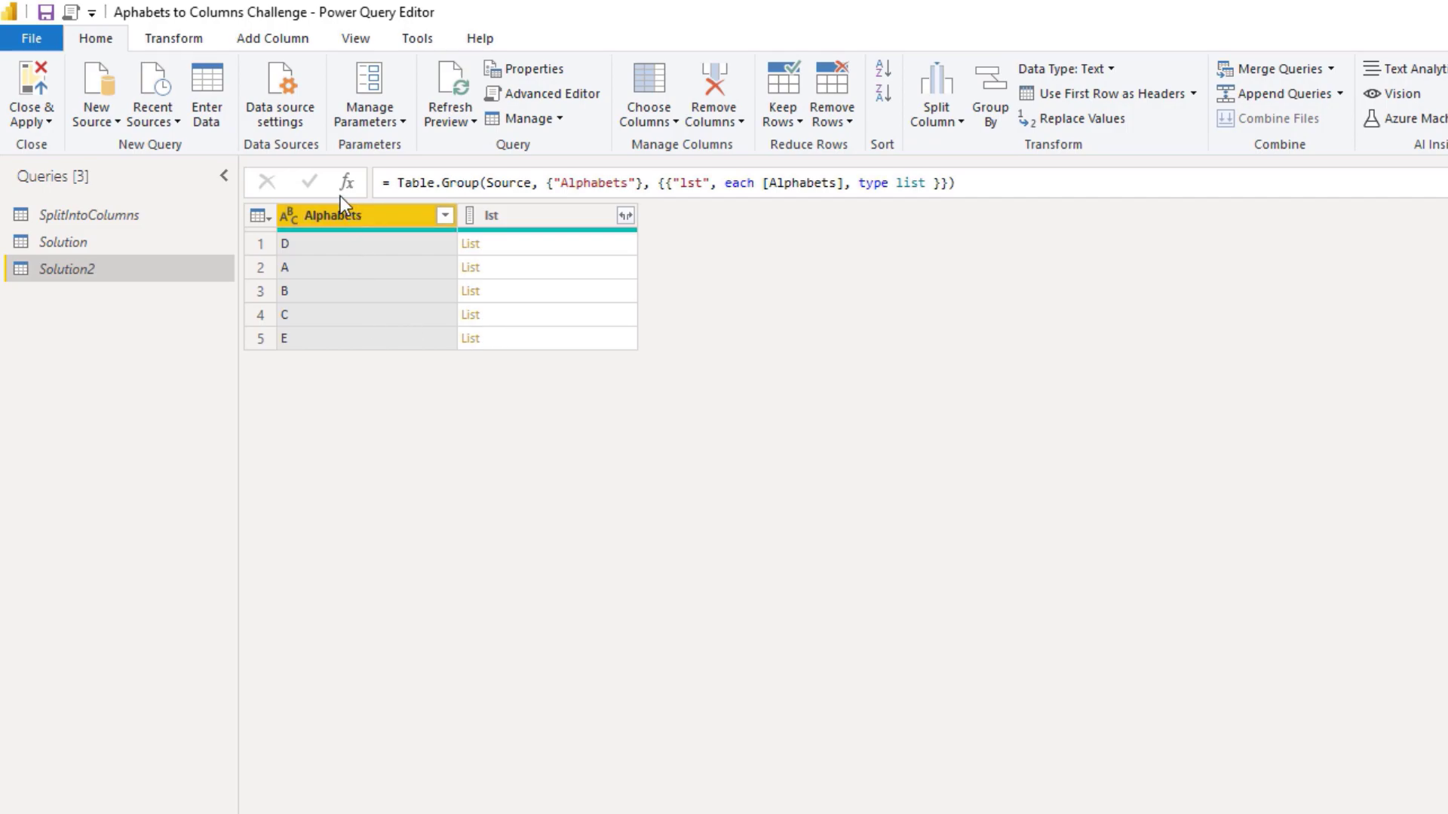
- Sort the Alphabets column ascending from its header dropdown
{"action": "left_click", "coordinate": [444, 216]}
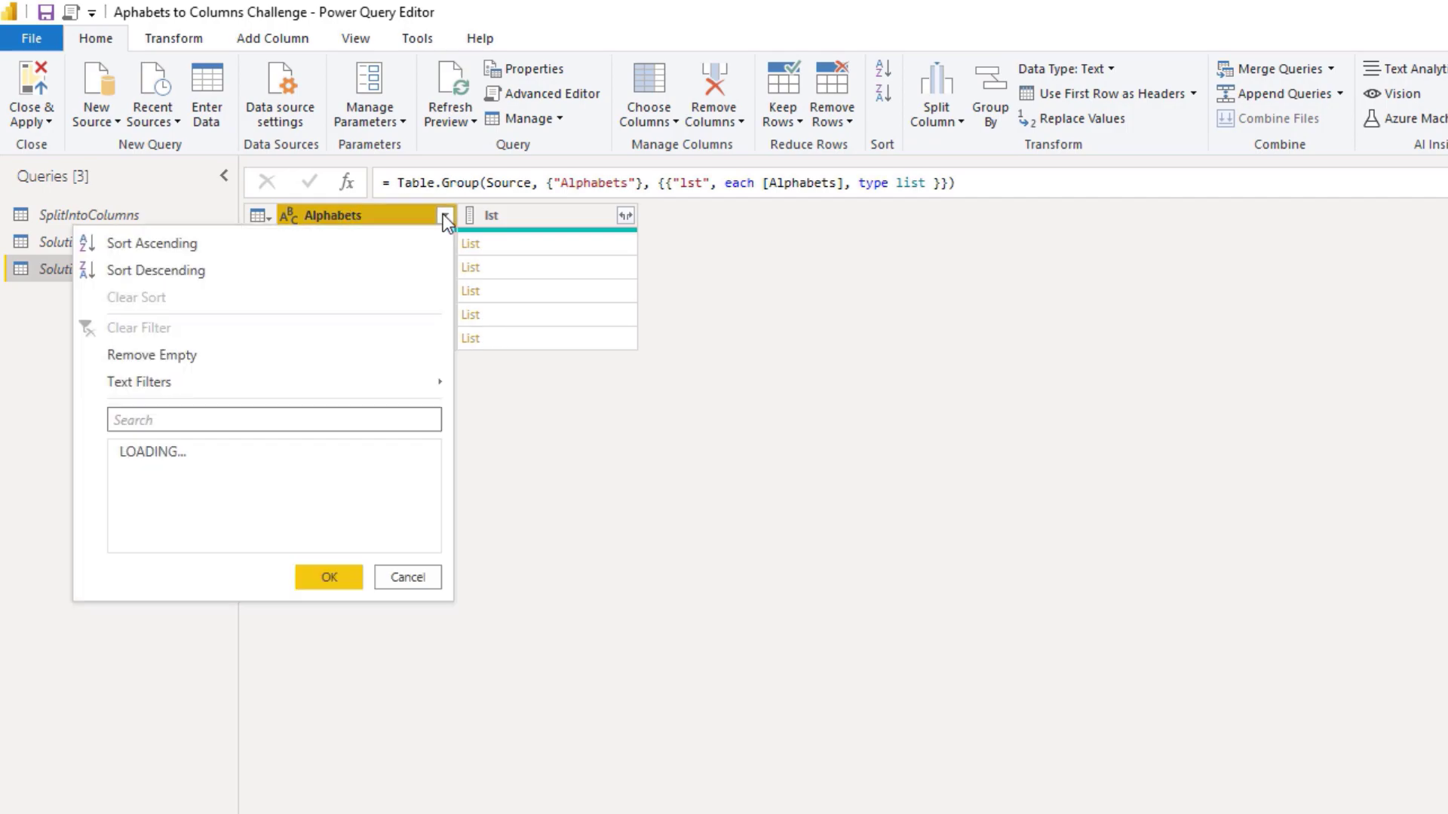
{"action": "left_click", "coordinate": [346, 253]}
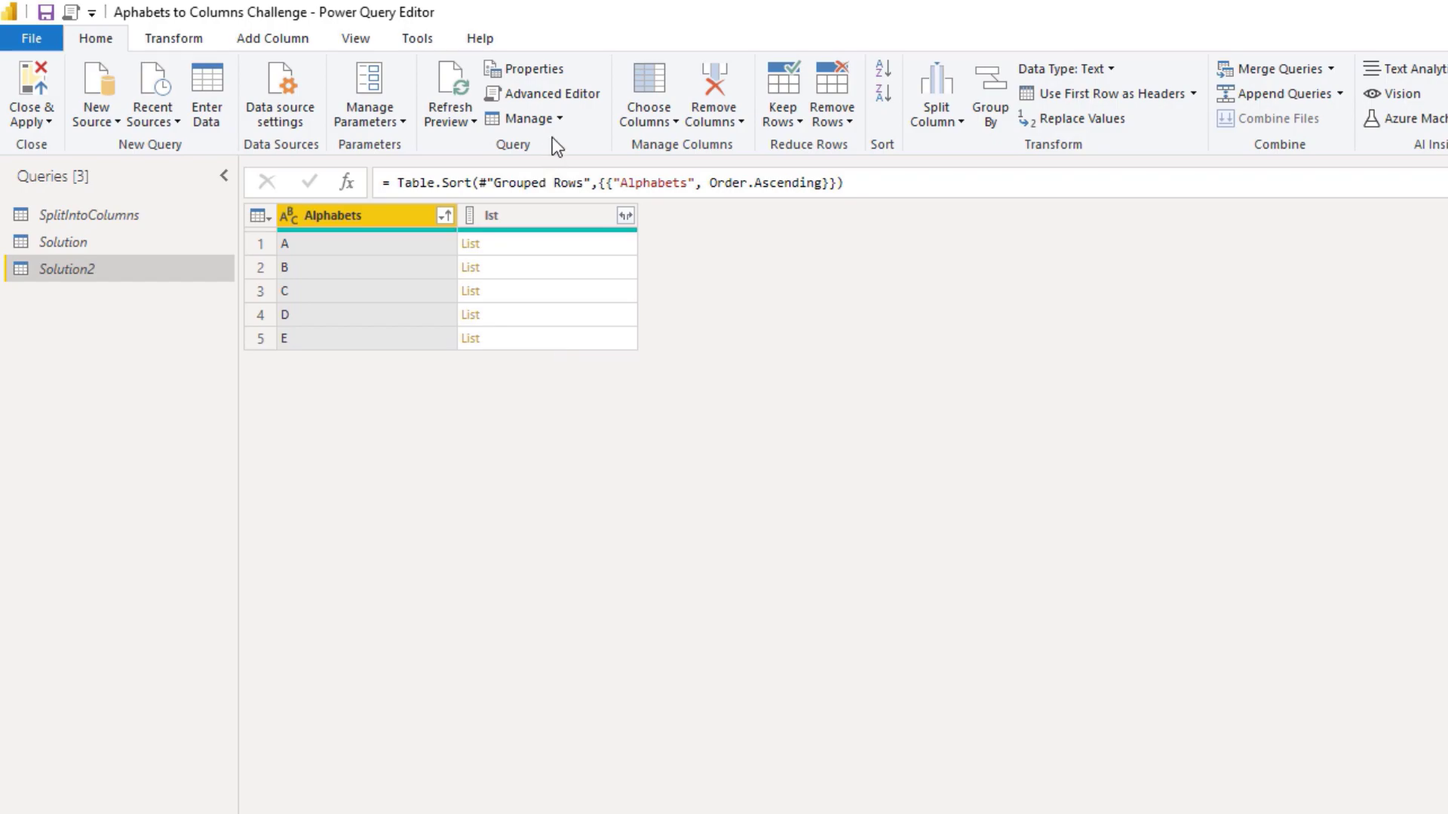
- In Solution2's Advanced Editor, rename the #"Sorted Rows" step on line 4 to SortRows
{"action": "left_click", "coordinate": [557, 100]}
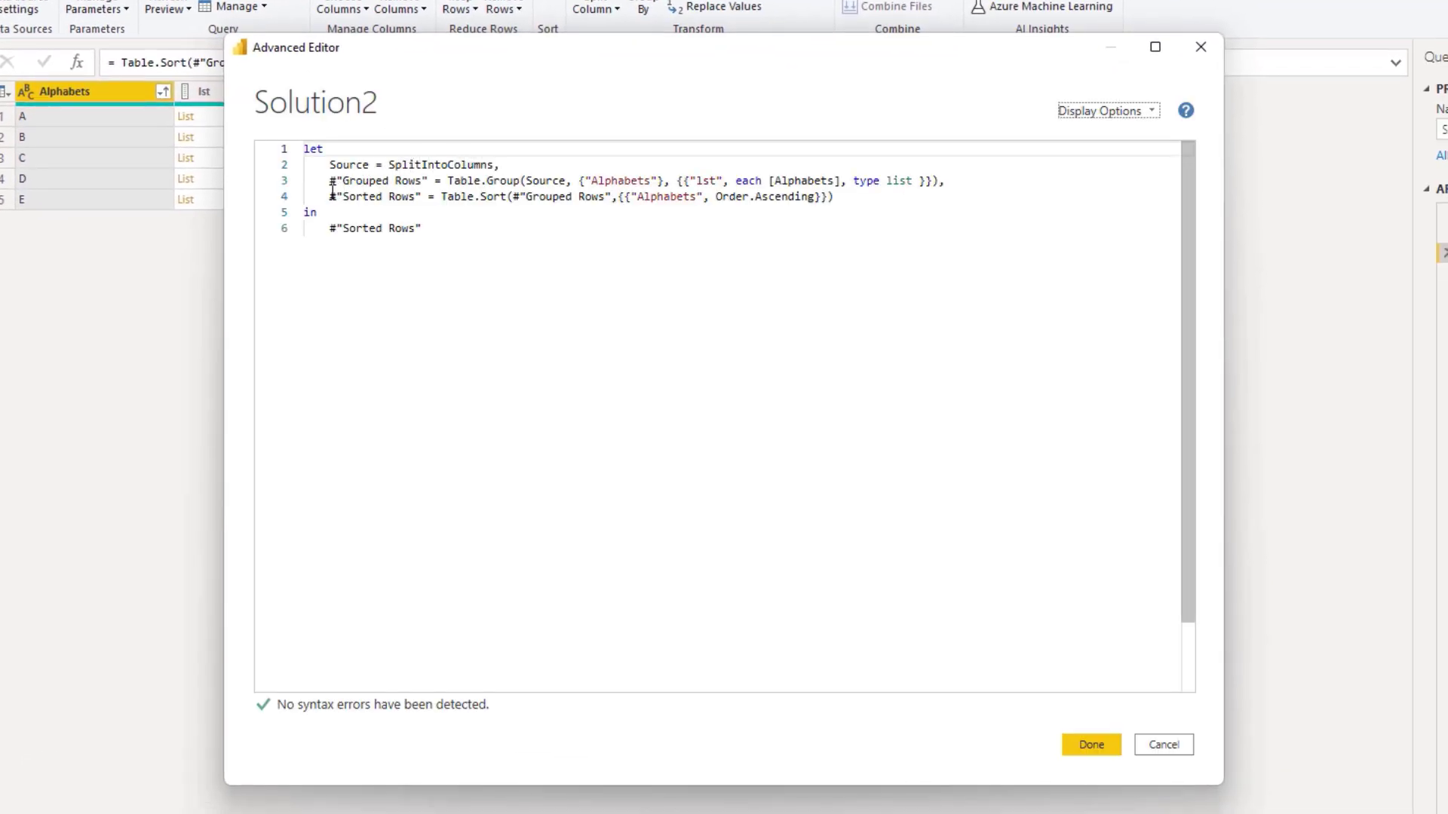
{"action": "left_click_drag", "start_coordinate": [329, 197], "coordinate": [419, 200]}
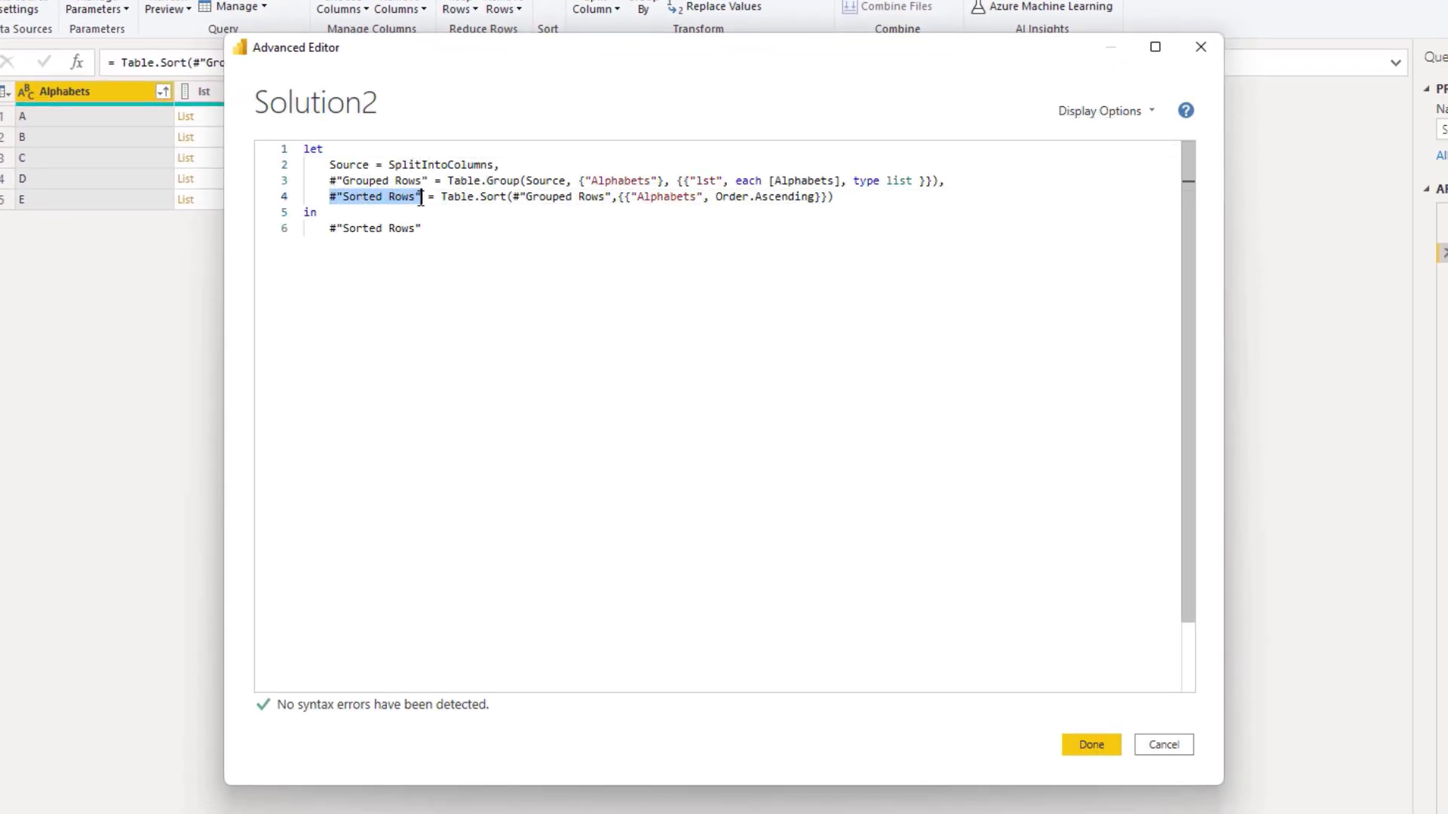
{"action": "key", "text": "Left"}
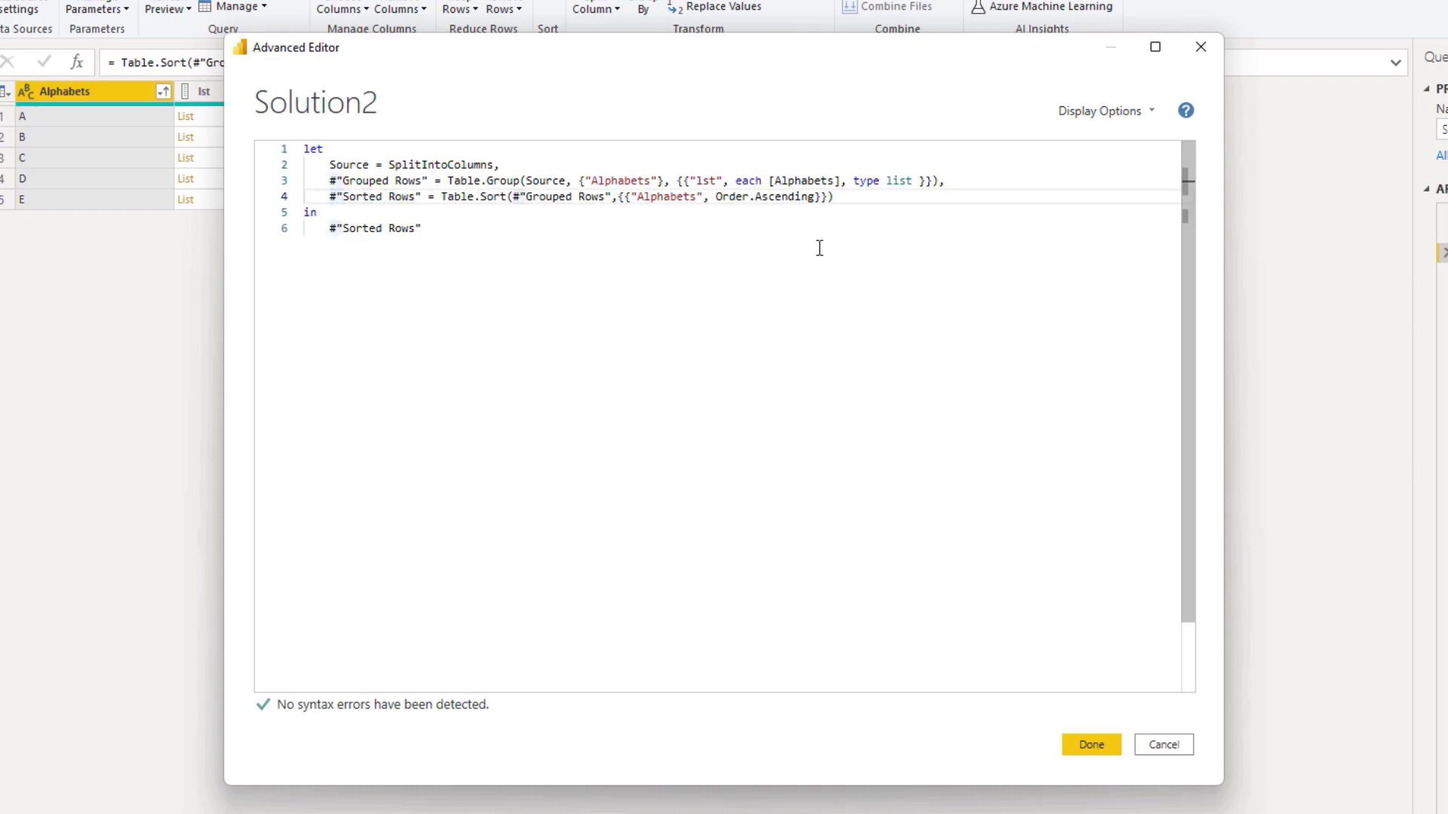
{"action": "key", "text": "Delete"}
{"action": "key", "text": "Delete"}
{"action": "key", "text": "Right"}
{"action": "key", "text": "Right"}
{"action": "key", "text": "Right"}
{"action": "key", "text": "Right"}
{"action": "key", "text": "Right"}
{"action": "key", "text": "Left"}
{"action": "key", "text": "Delete"}
{"action": "key", "text": "Delete"}
{"action": "key", "text": "Delete"}
{"action": "key", "text": "Right"}
{"action": "key", "text": "Right"}
{"action": "key", "text": "Right"}
{"action": "key", "text": "Delete"}
{"action": "key", "text": "ctrl+shift+Left"}
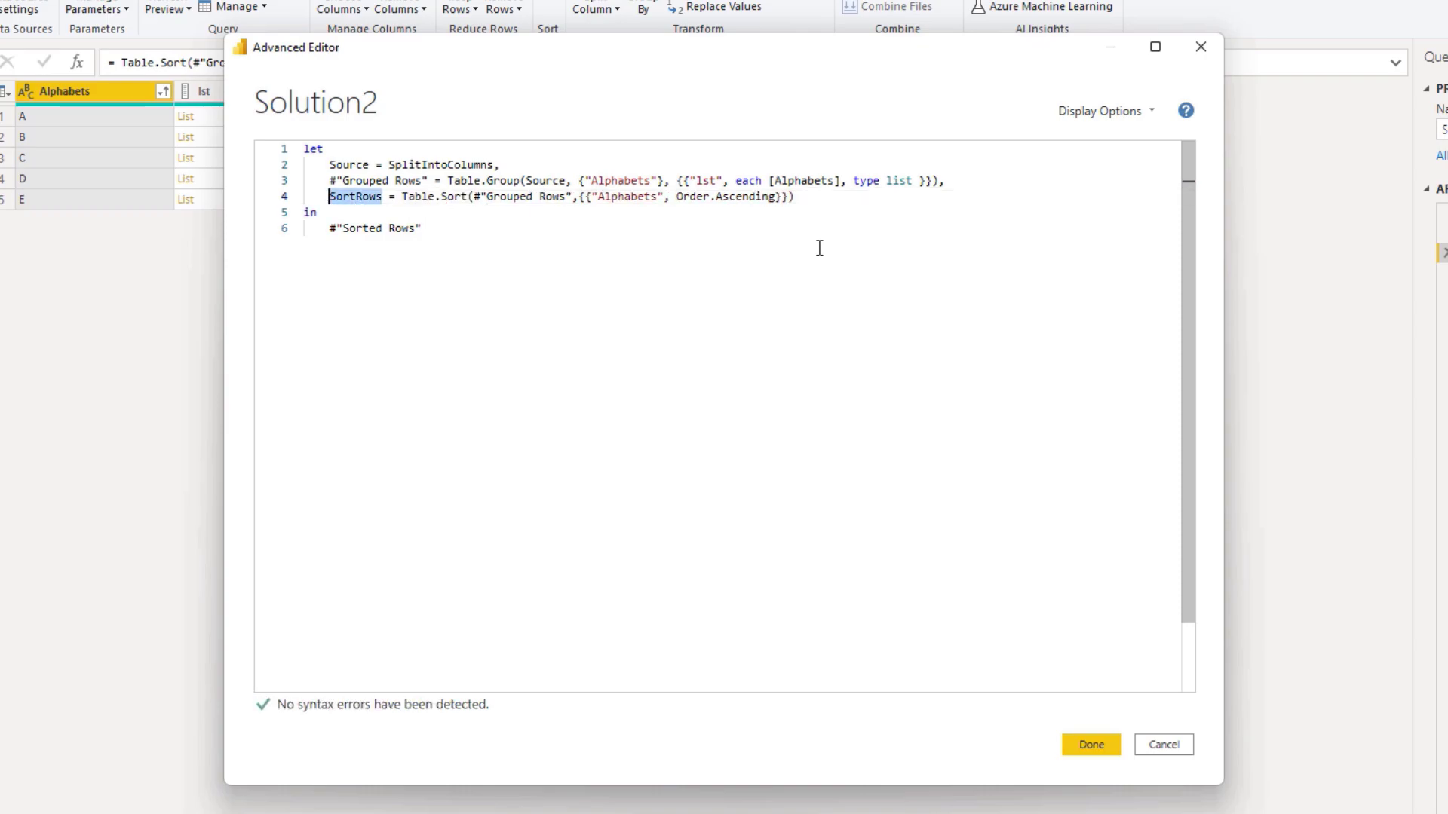
{"action": "left_click", "coordinate": [802, 198]}
- Add a step Result = Table.FromColumns(SortRows[lst], SortRows[Alphabets]) after SortRows
{"action": "type", "text": ","}
{"action": "key", "text": "Return"}
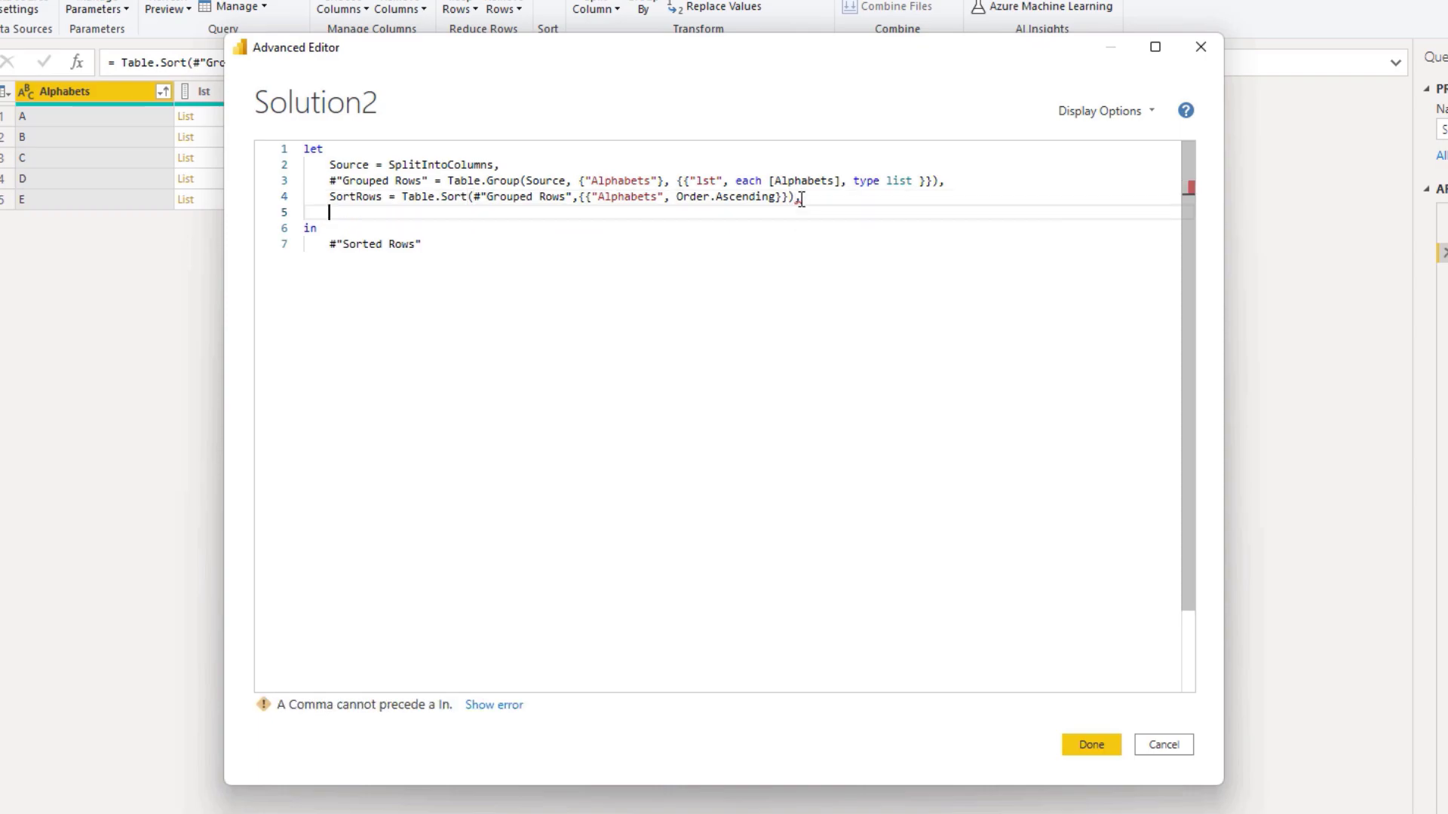
{"action": "type", "text": "Result"}
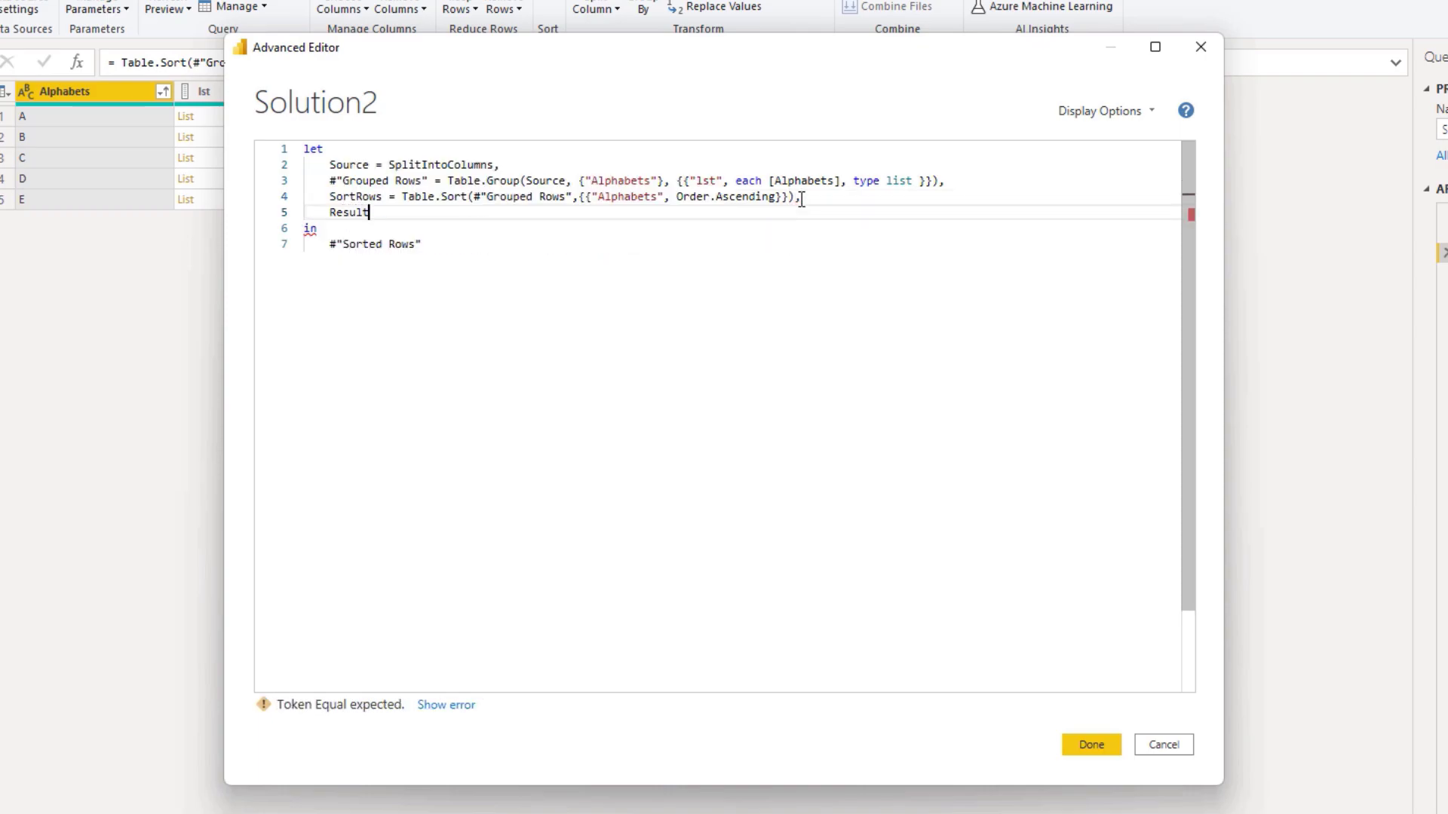
{"action": "type", "text": " = t"}
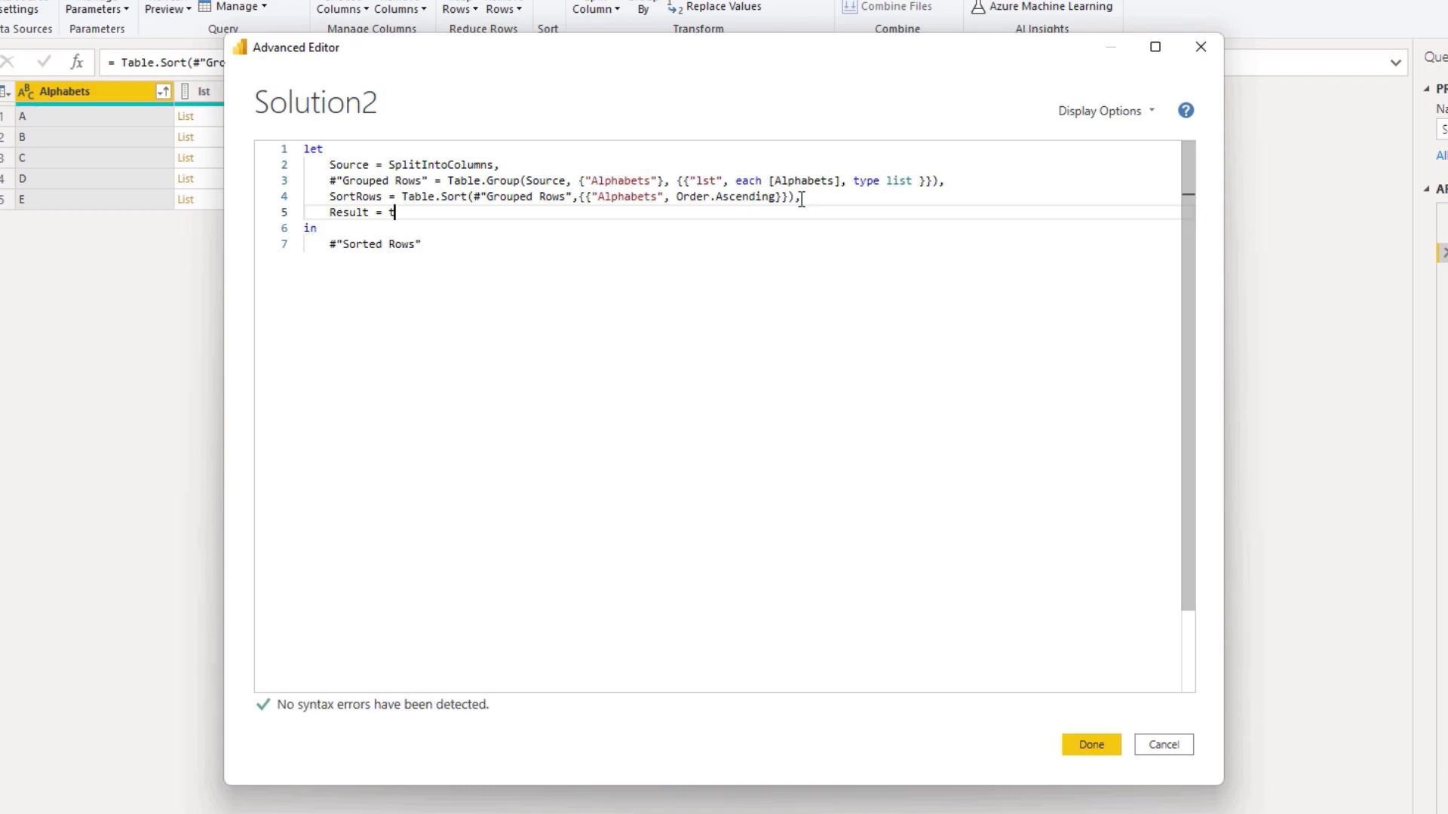
{"action": "type", "text": "f"}
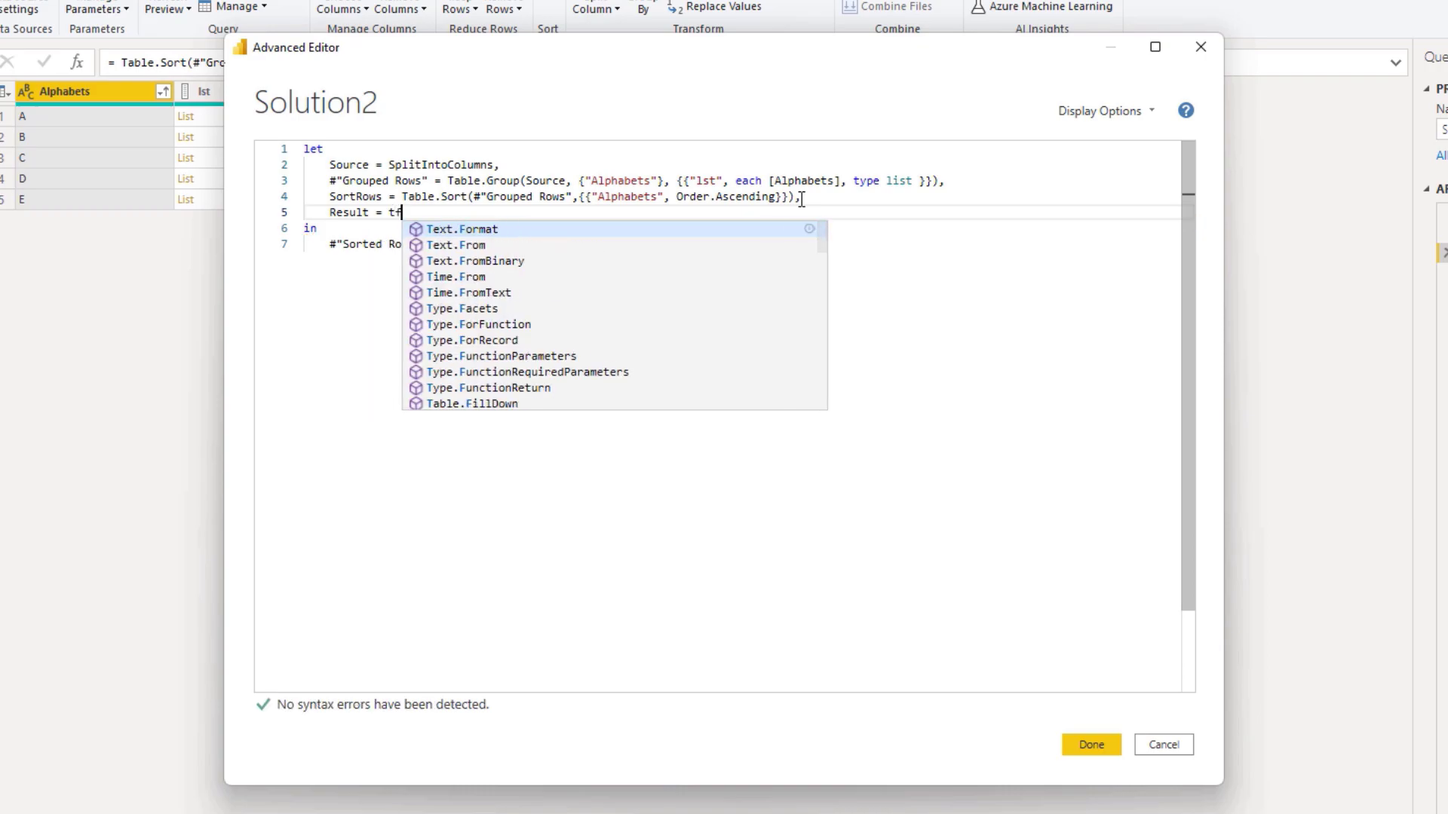
{"action": "type", "text": "c"}
{"action": "key", "text": "Tab"}
{"action": "type", "text": "("}
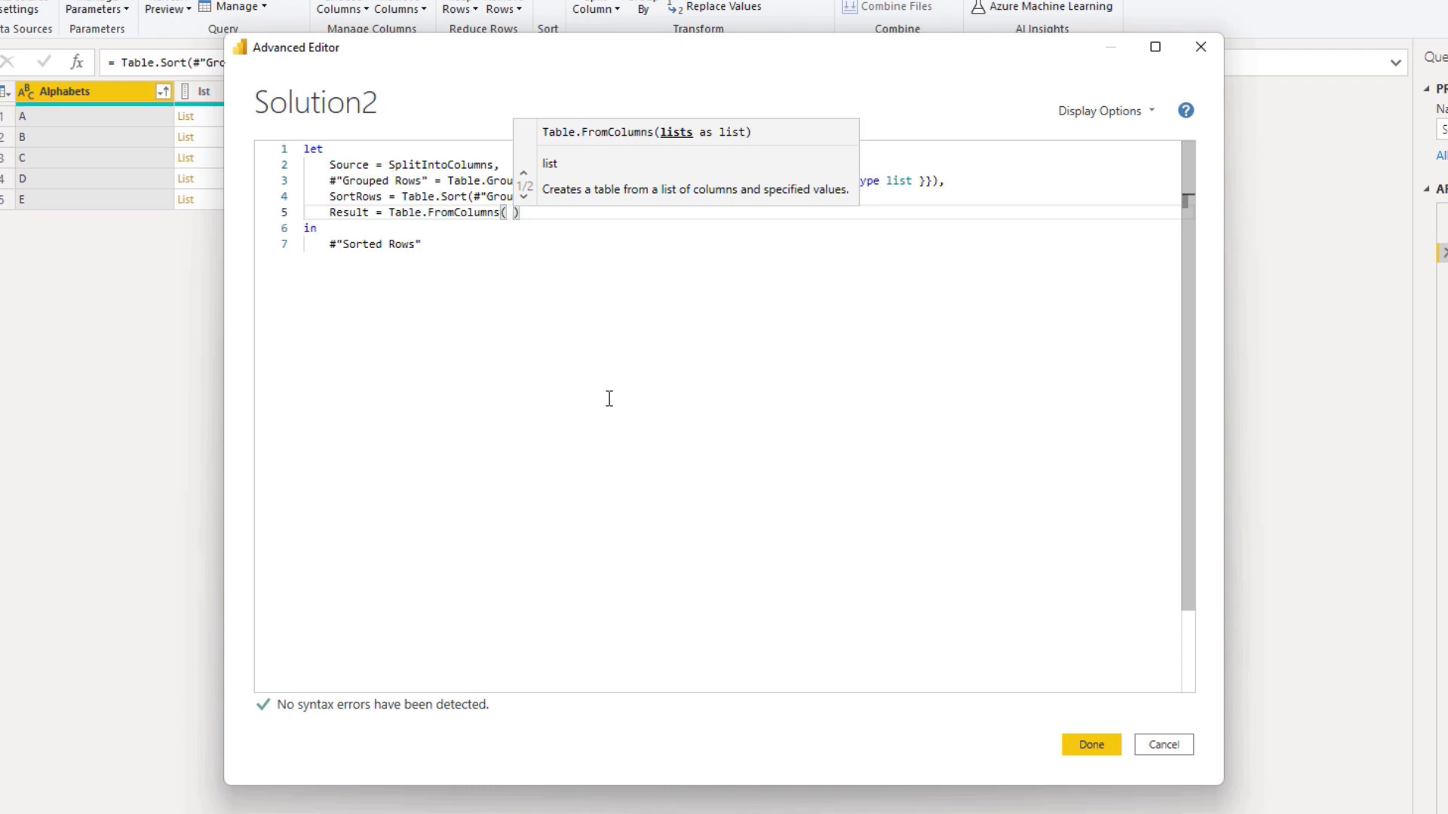
{"action": "type", "text": "SortRows"}
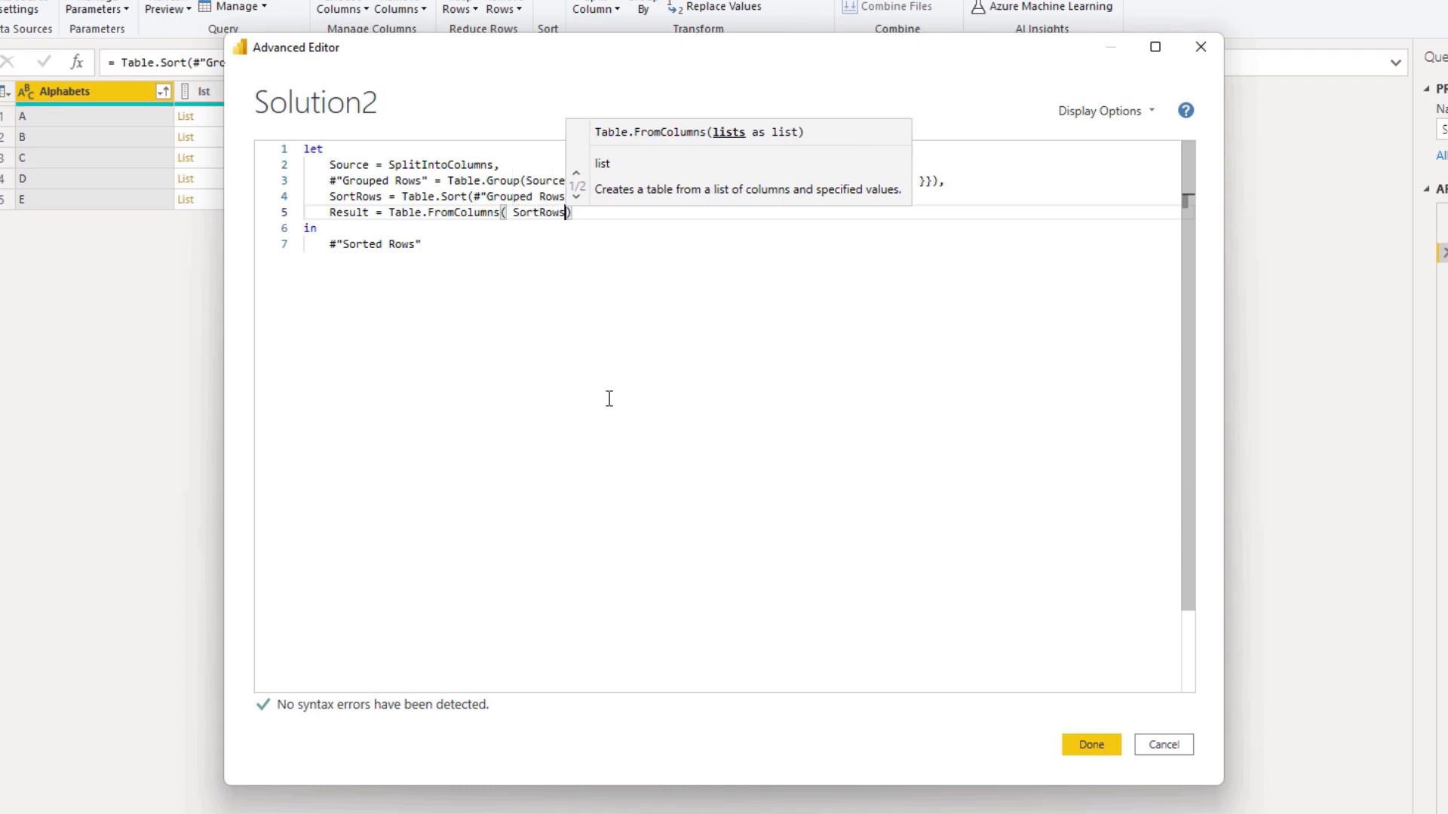
{"action": "type", "text": "["}
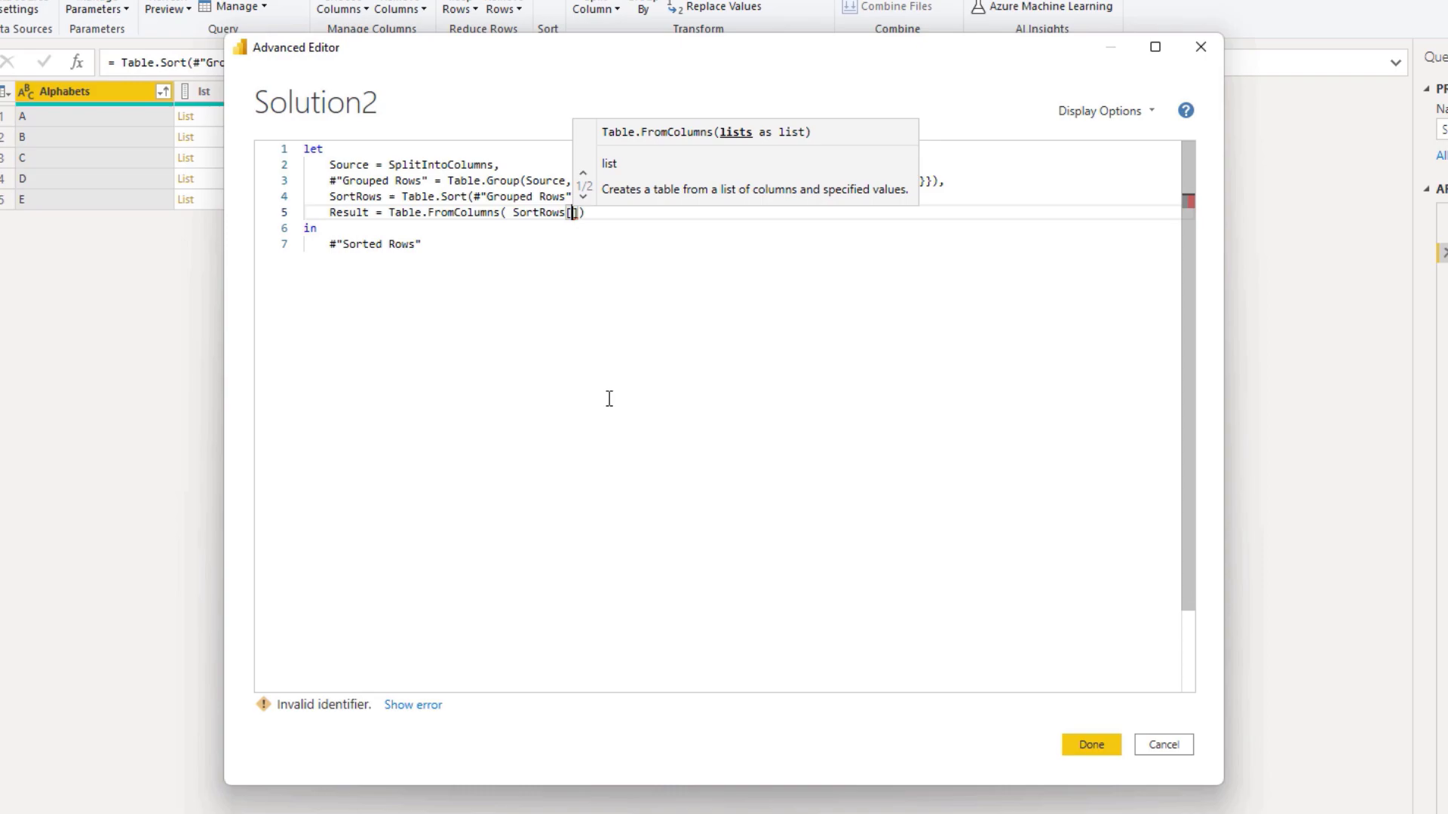
{"action": "type", "text": "lst],"}
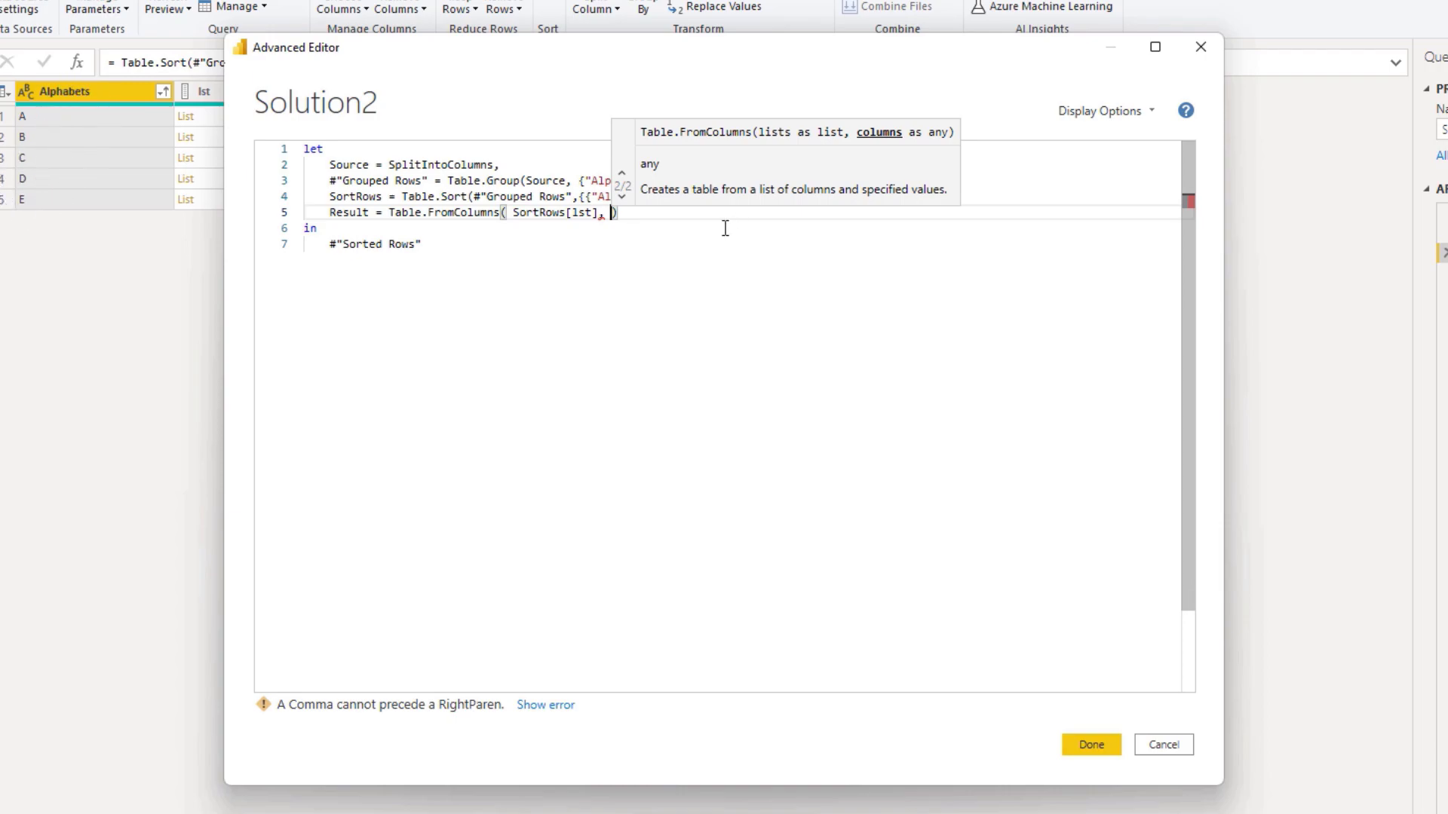
{"action": "type", "text": "SortRows"}
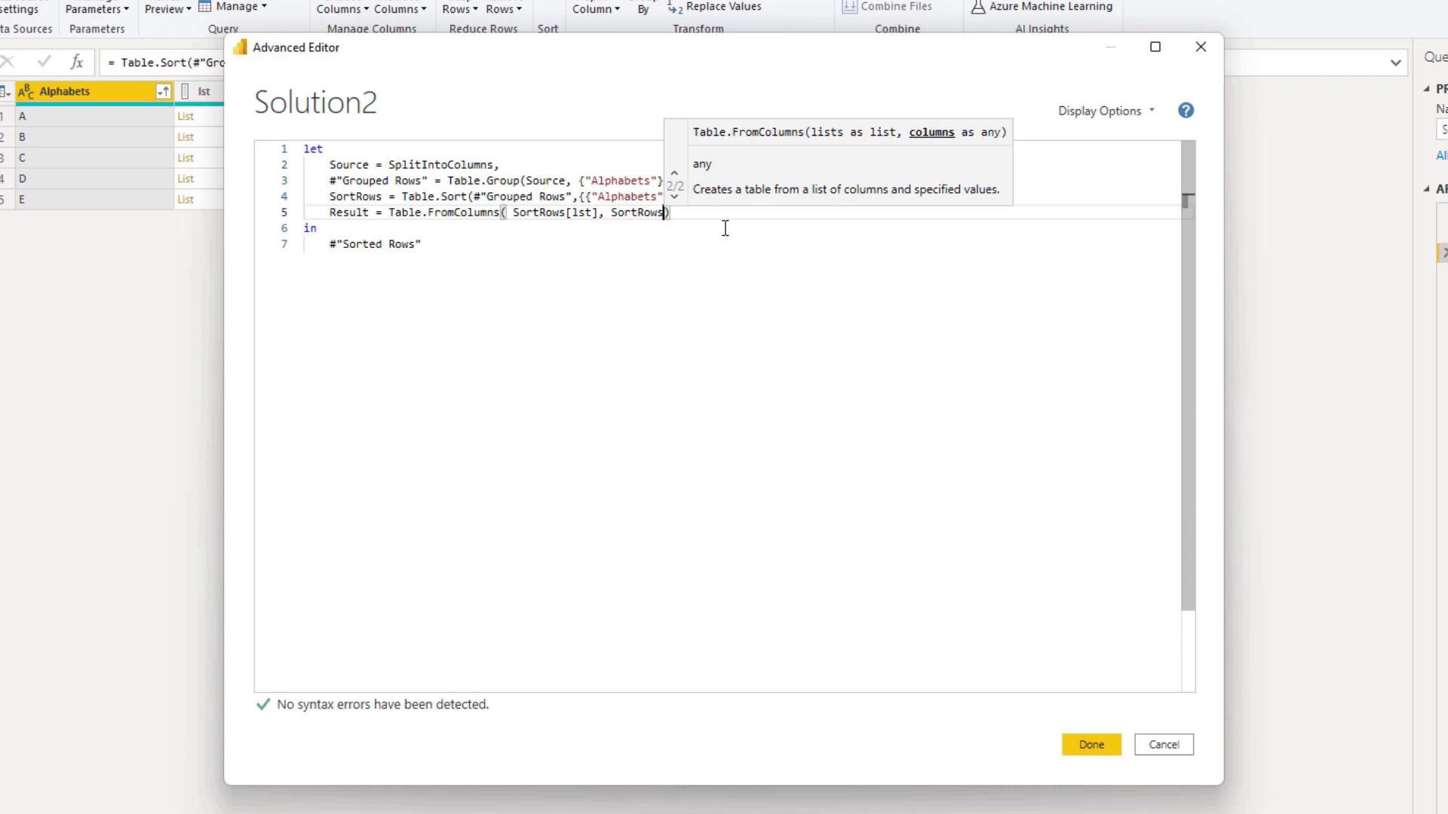
{"action": "type", "text": "[Alphabets"}
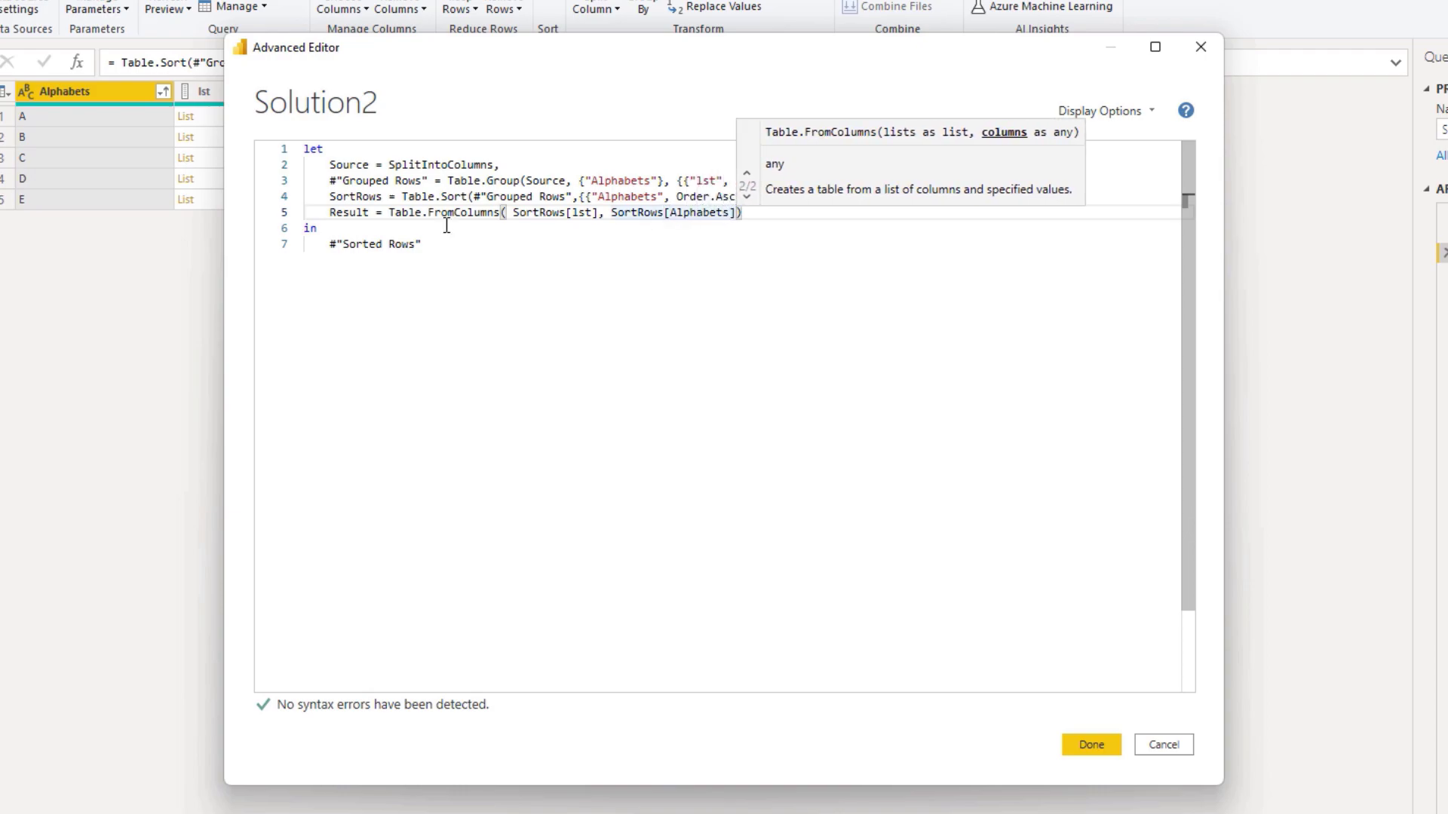
- Select the old output step name on the query's final line for replacement
{"action": "double_click", "coordinate": [332, 214]}
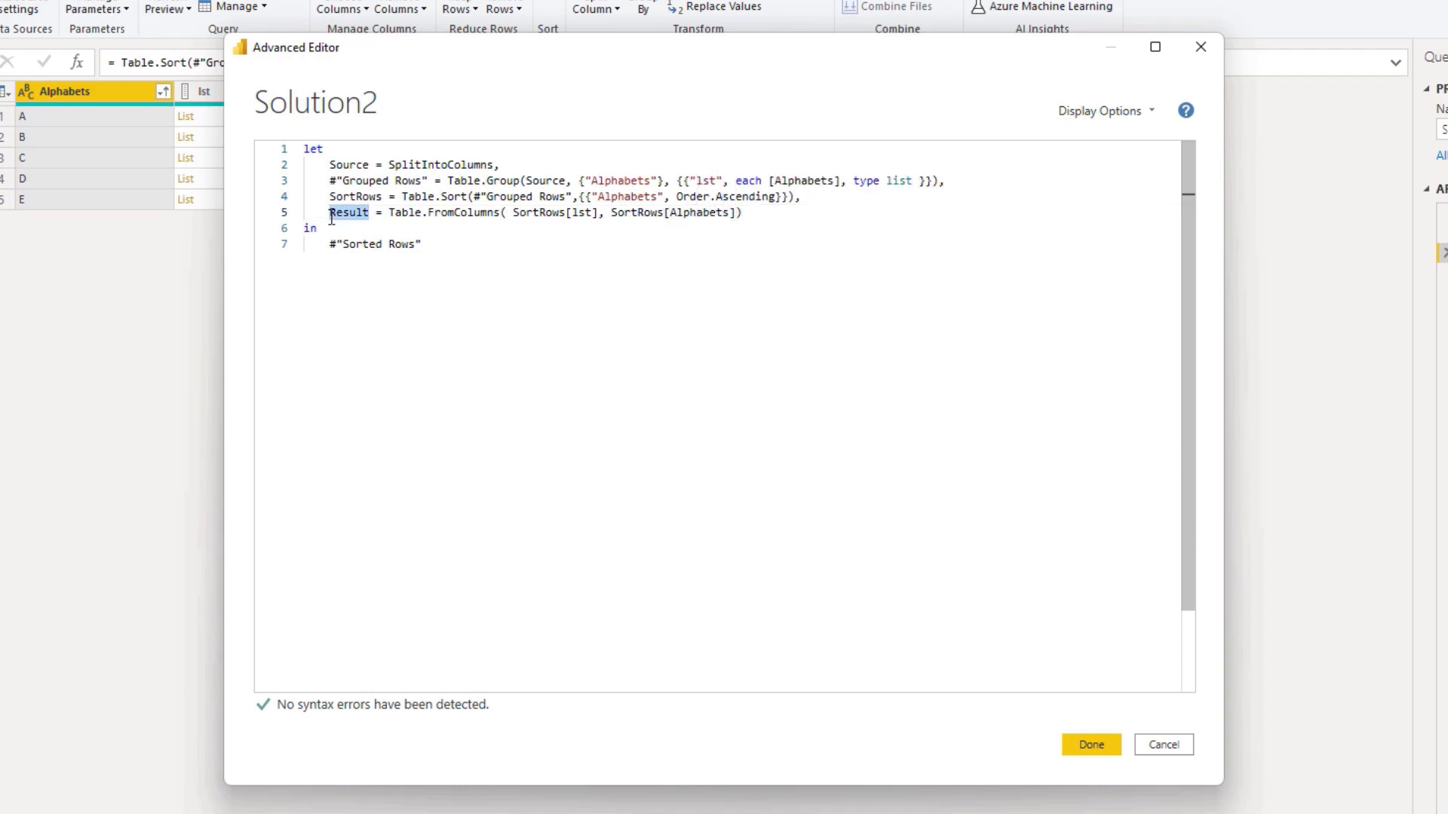
{"action": "left_click", "coordinate": [333, 244]}
{"action": "left_click_drag", "start_coordinate": [365, 245], "coordinate": [427, 245]}
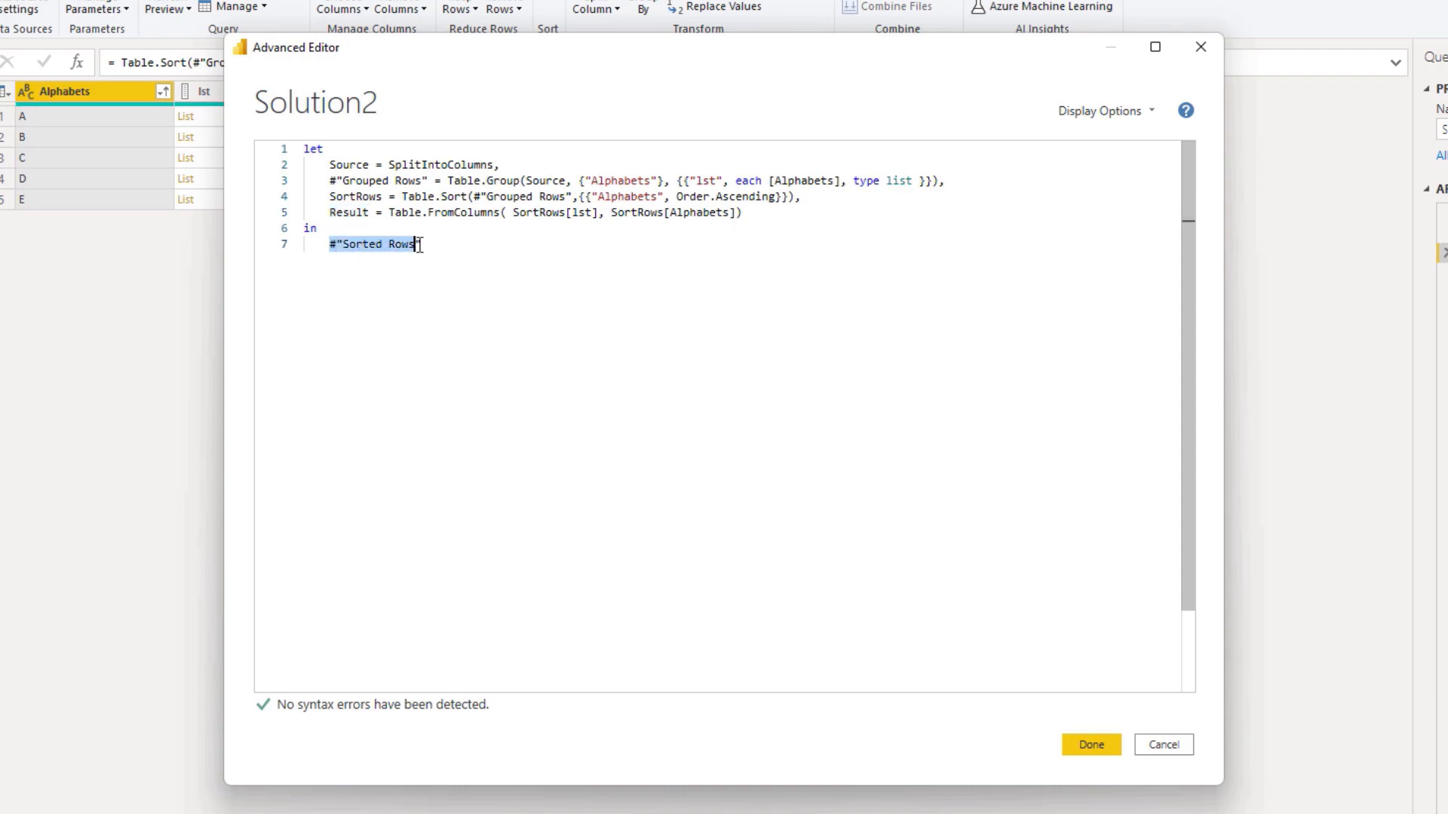
- Make Result the query's output and save the code with Done
{"action": "type", "text": "Result"}
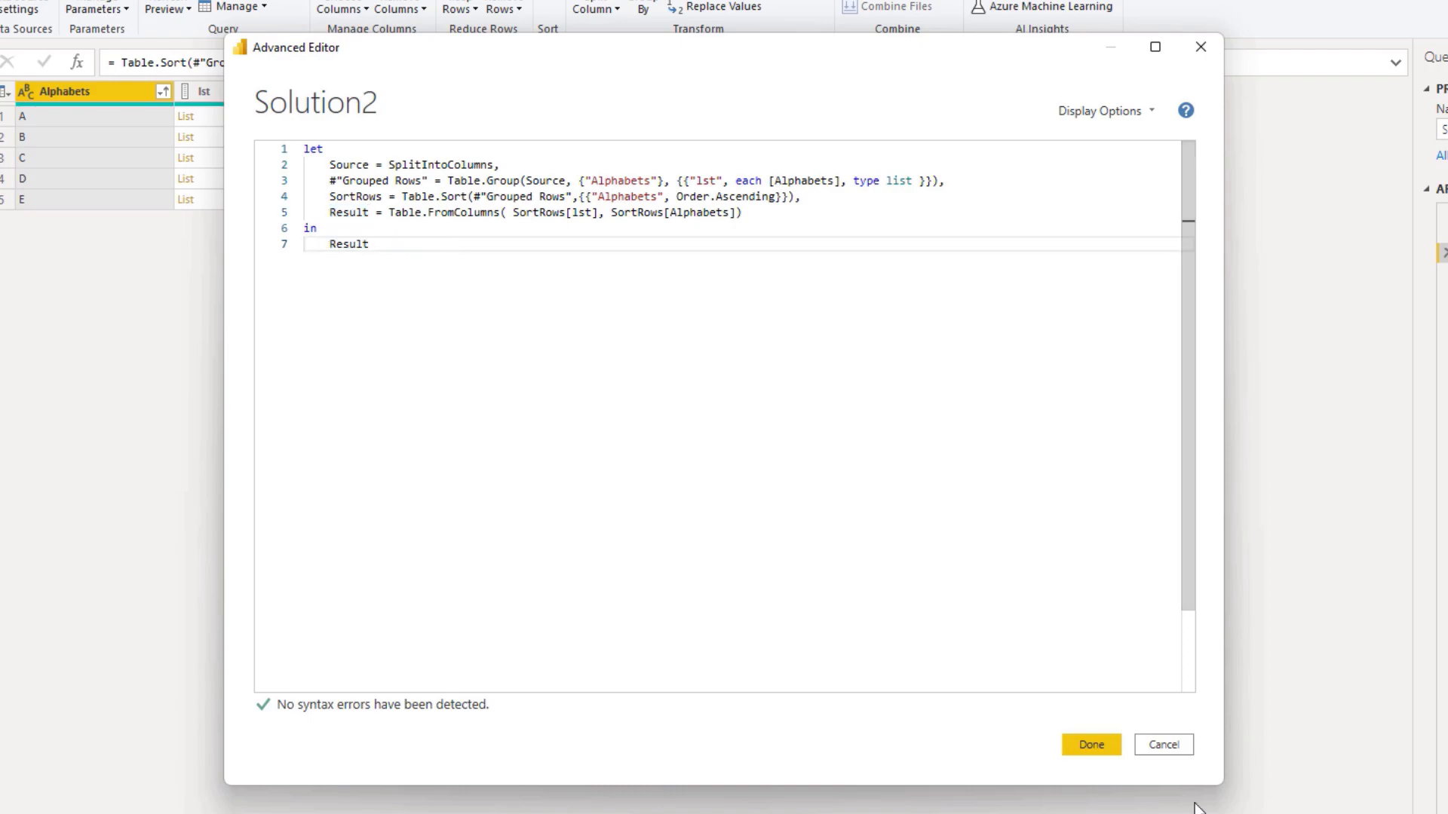
{"action": "left_click", "coordinate": [1094, 747]}
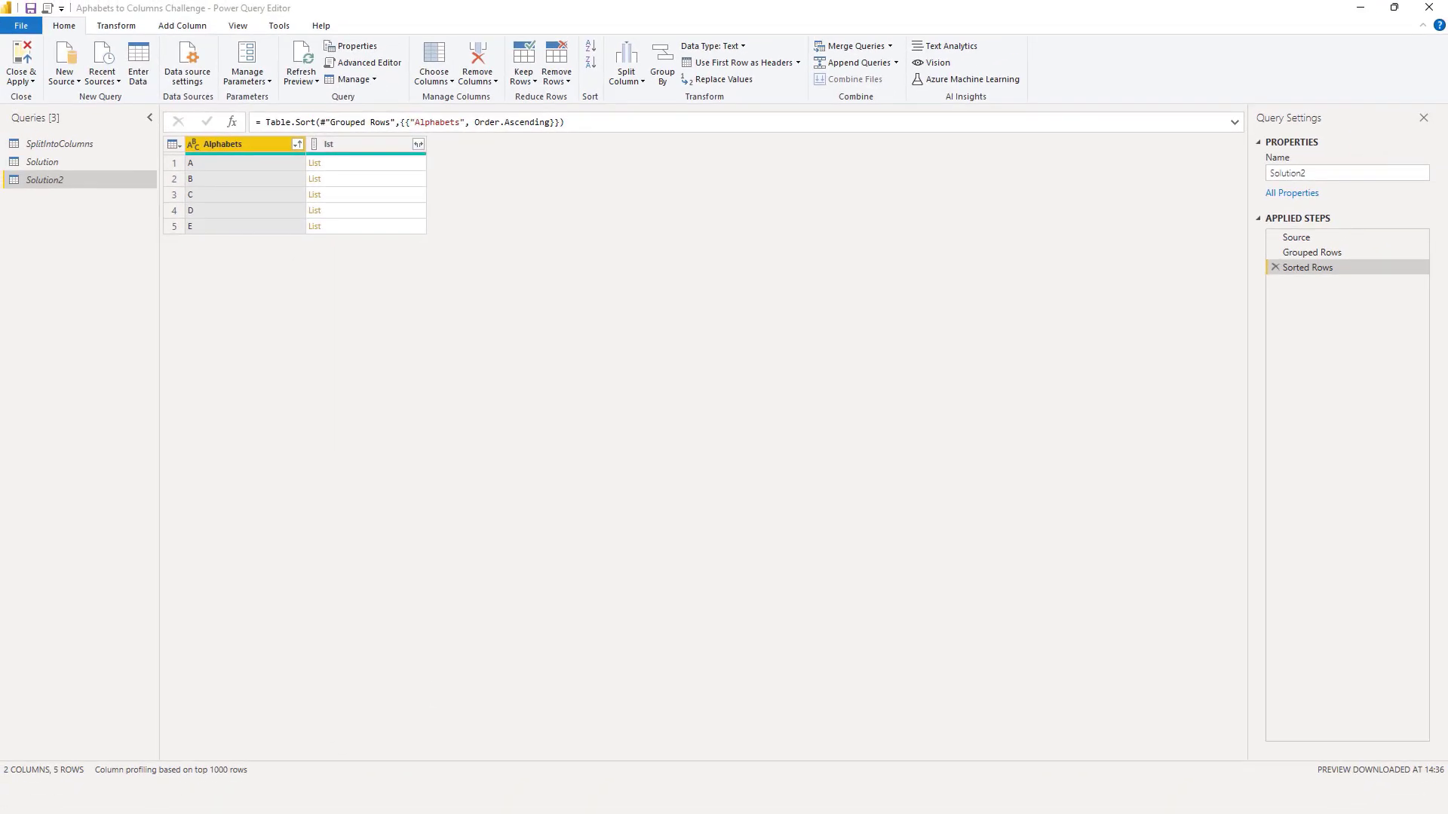